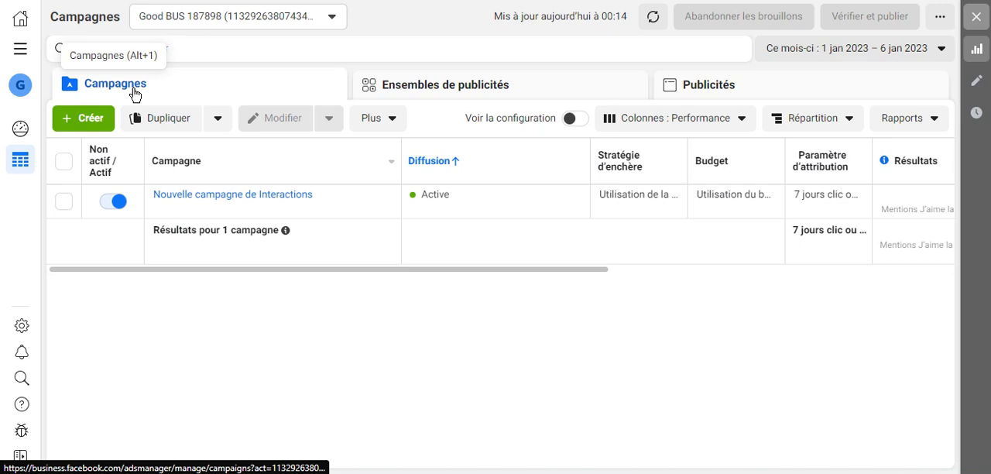
Look through the account's ad set and ad lists and return to the campaign list.
left_click(416, 94)
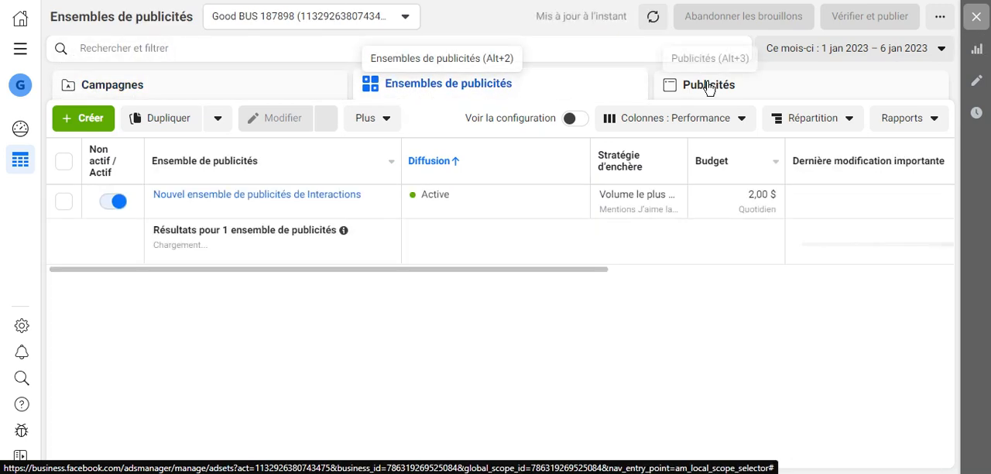
left_click(709, 86)
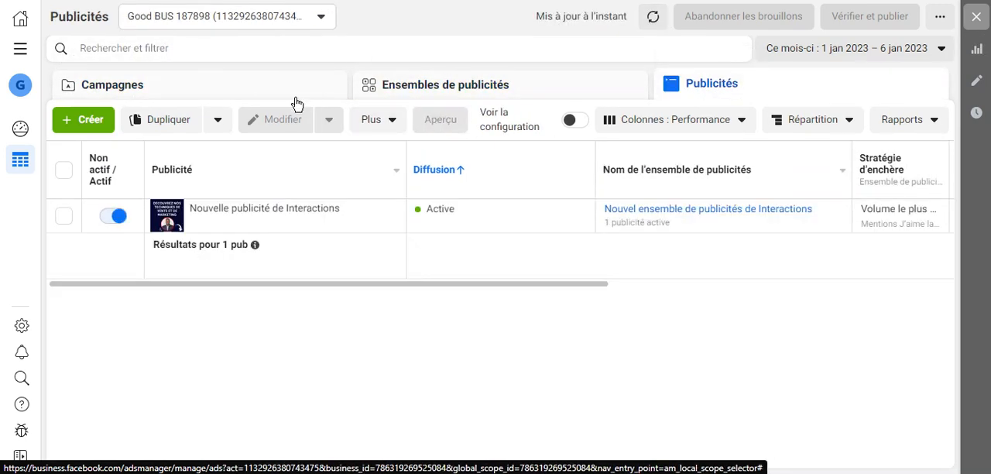
left_click(297, 103)
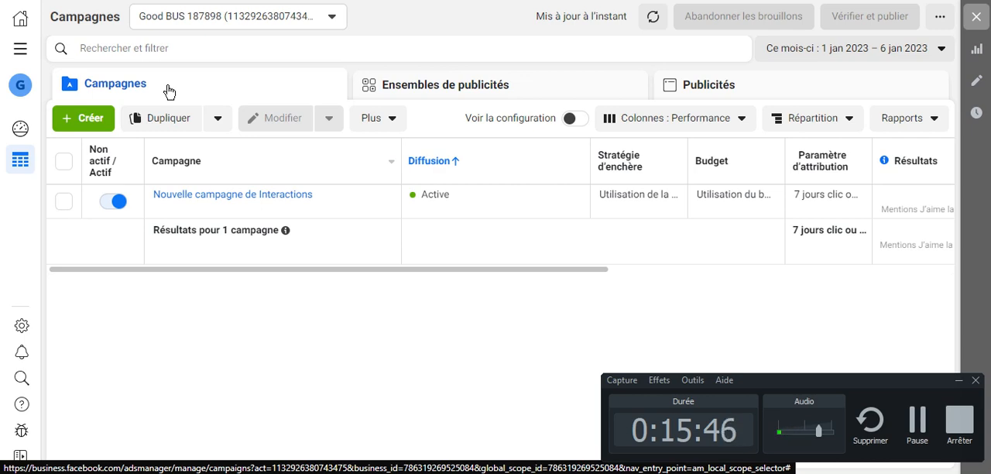
left_click(960, 380)
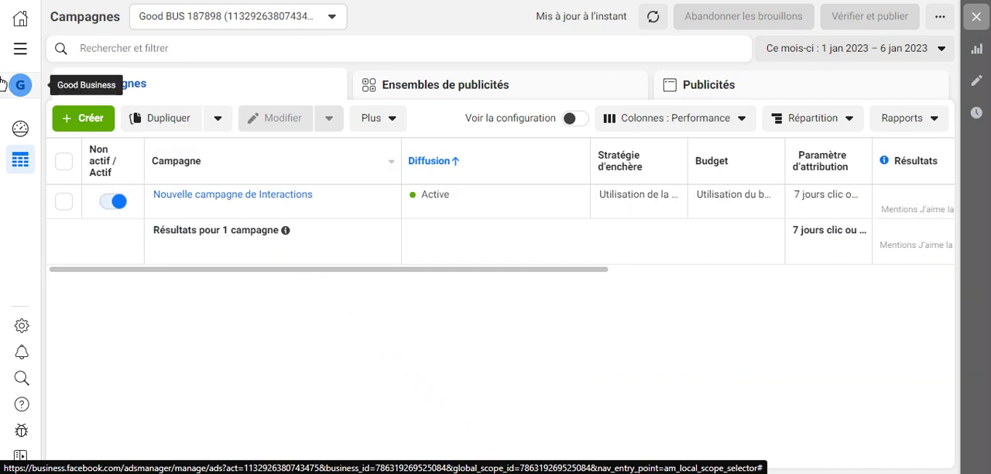
Start creating a new campaign and select Notoriété as its objective.
left_click(84, 122)
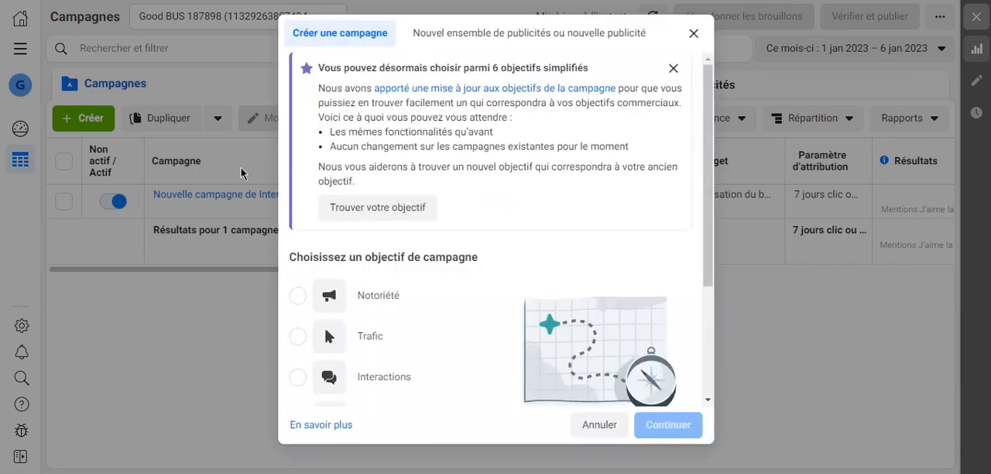
scroll(491, 259, "down", 2)
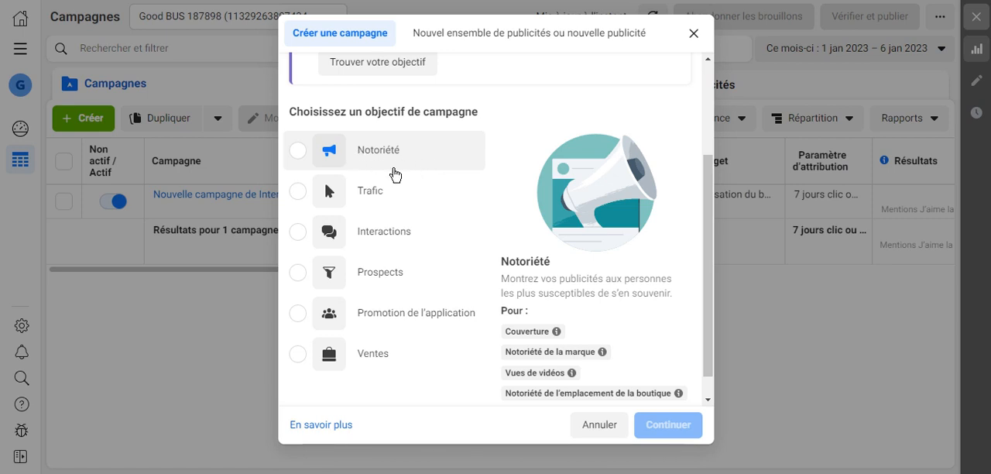
left_click(308, 159)
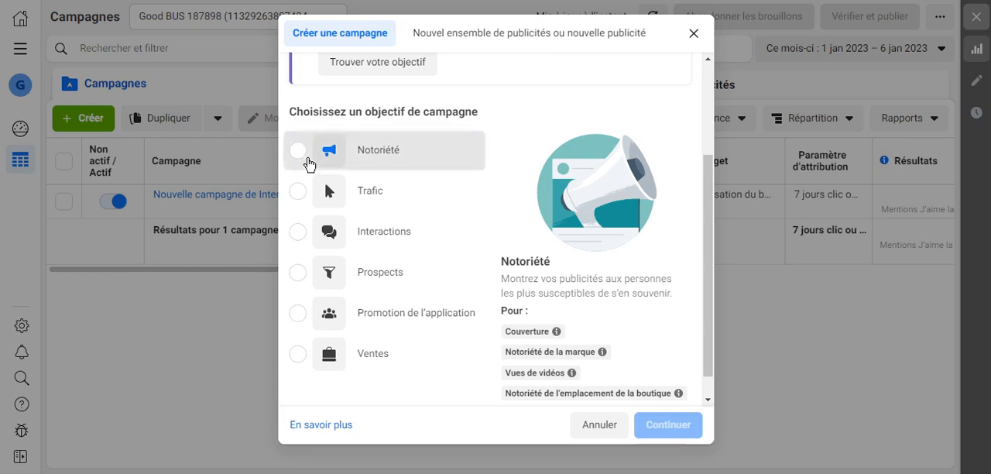
scroll(576, 290, "down", 1)
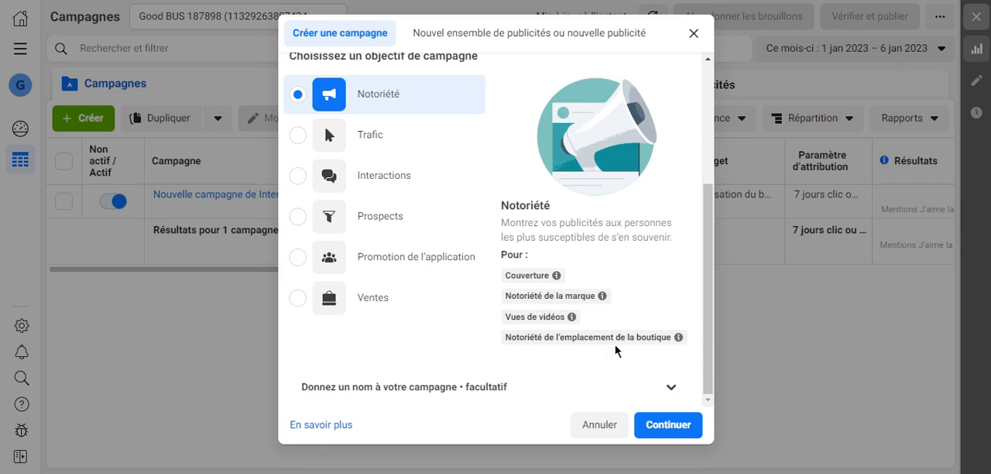
Select the Trafic objective and examine the explanations of its link click, landing page, messaging and call uses.
left_click(299, 137)
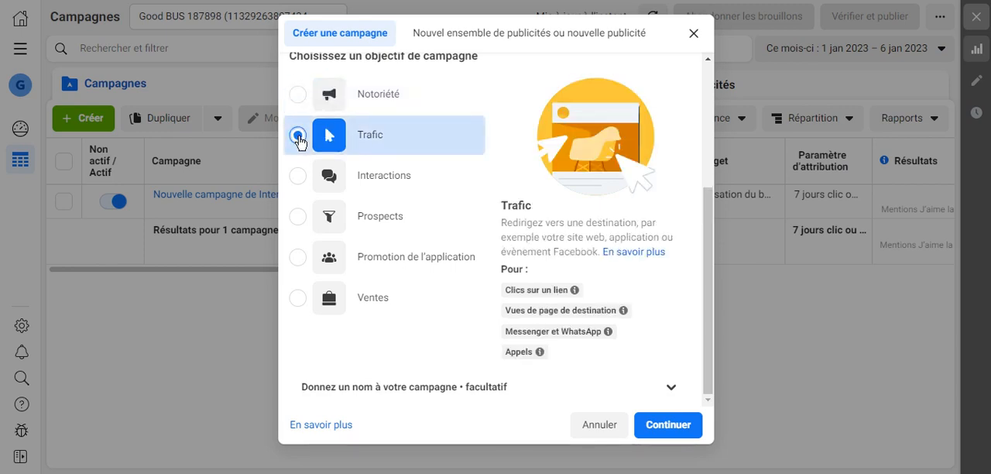
mouse_move(544, 291)
mouse_move(567, 310)
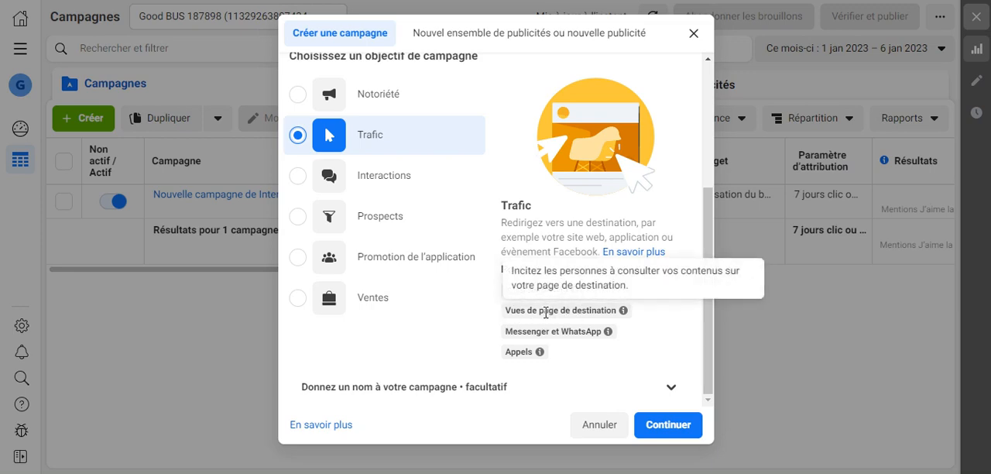
mouse_move(528, 331)
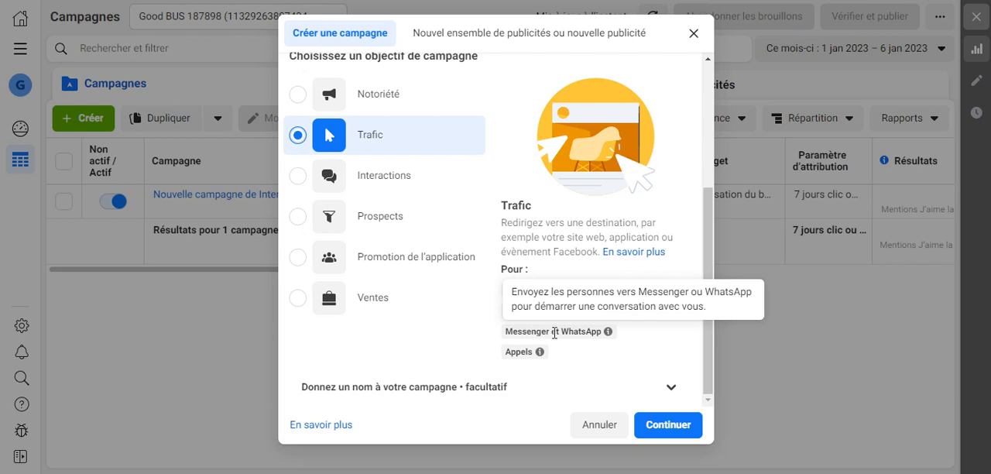
mouse_move(525, 354)
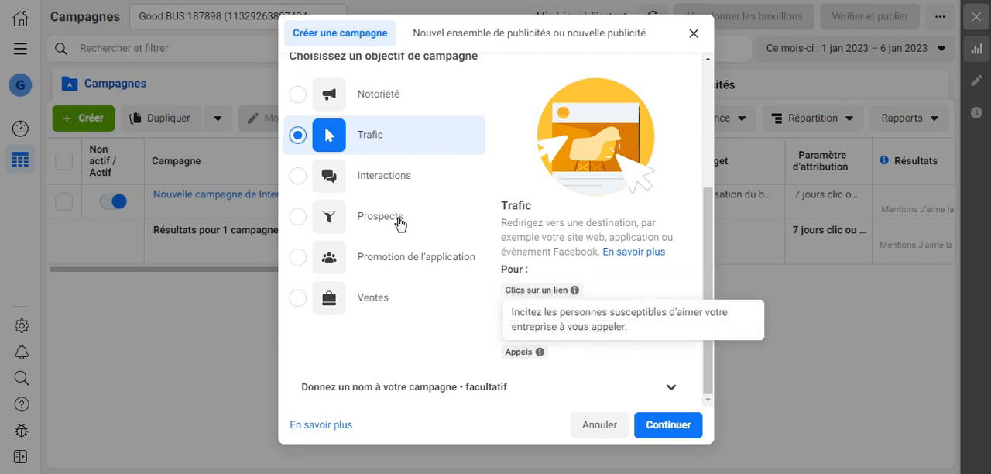
Select the Interactions objective and examine the explanations of its video view and post interaction uses.
left_click(299, 180)
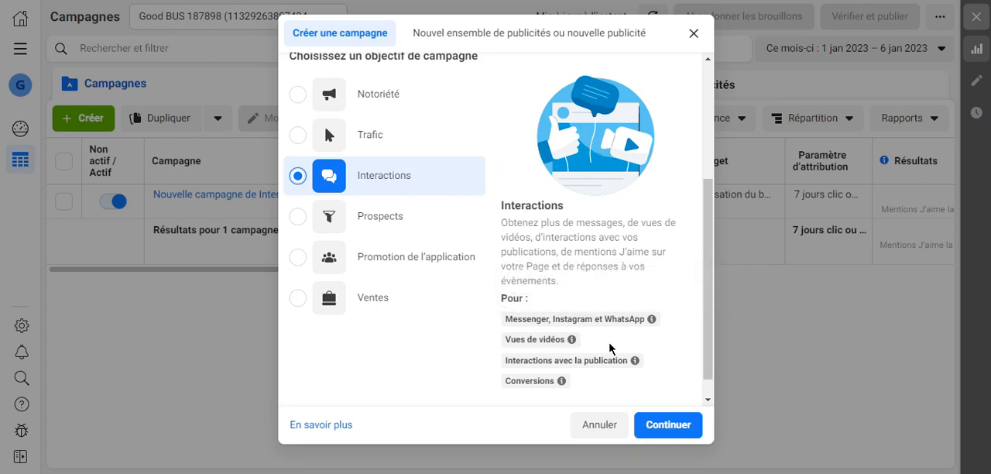
mouse_move(547, 351)
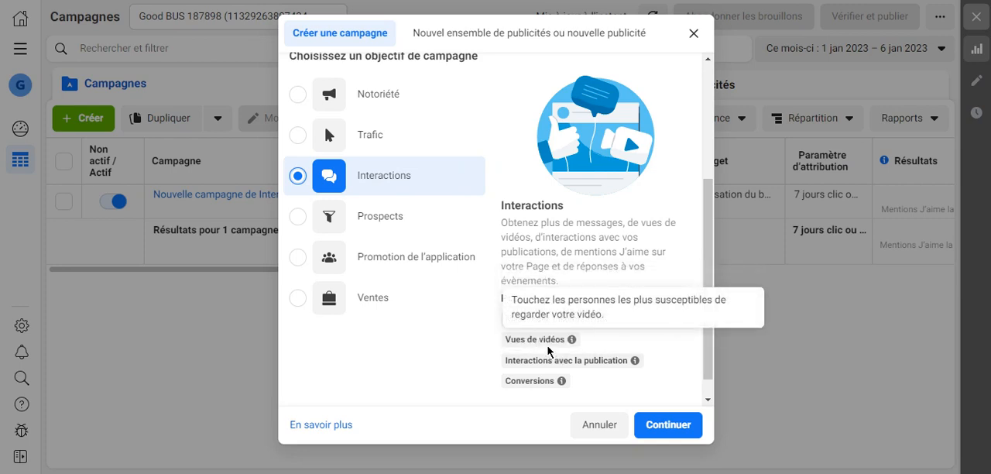
mouse_move(527, 361)
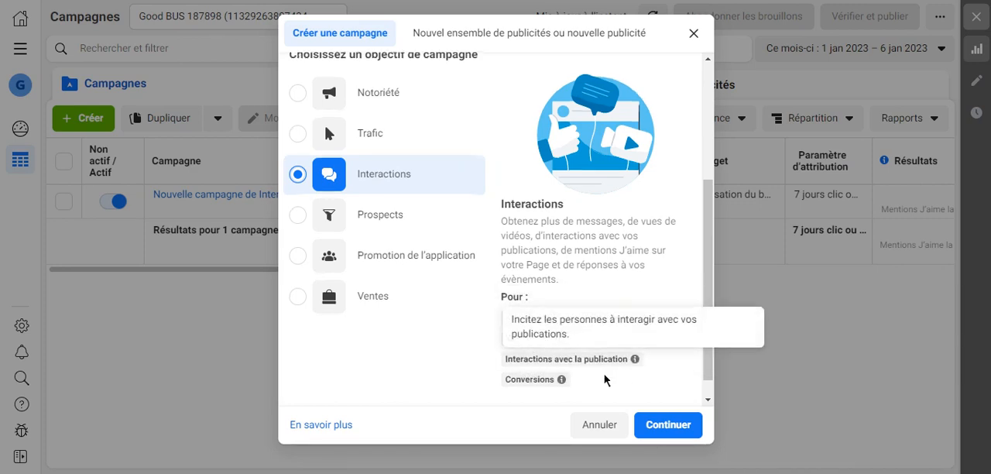
scroll(596, 375, "down", 1)
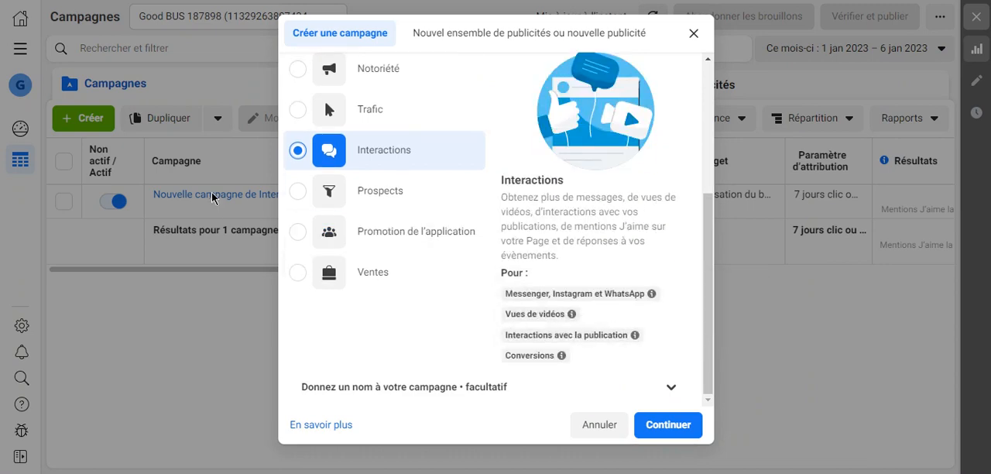
Select the Prospects and Promotion de l'application objectives in turn and examine what each is meant for.
scroll(302, 201, "up", 1)
left_click(394, 232)
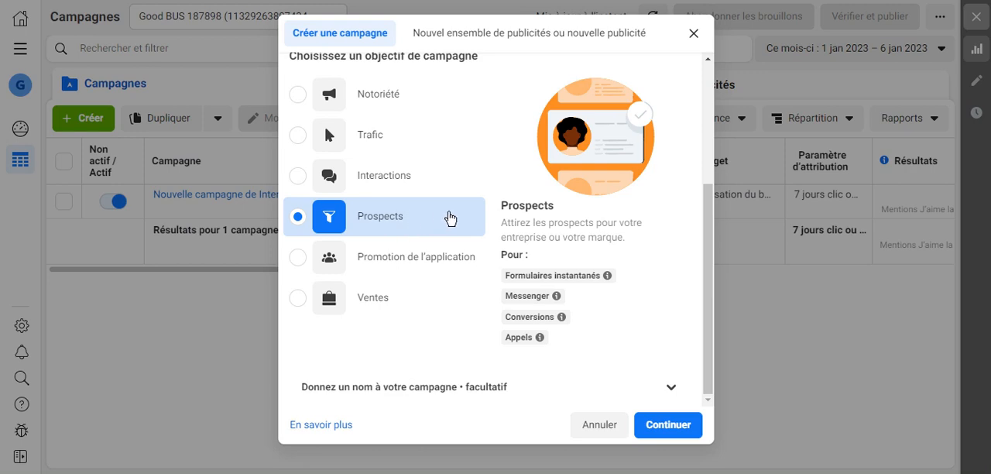
mouse_move(567, 274)
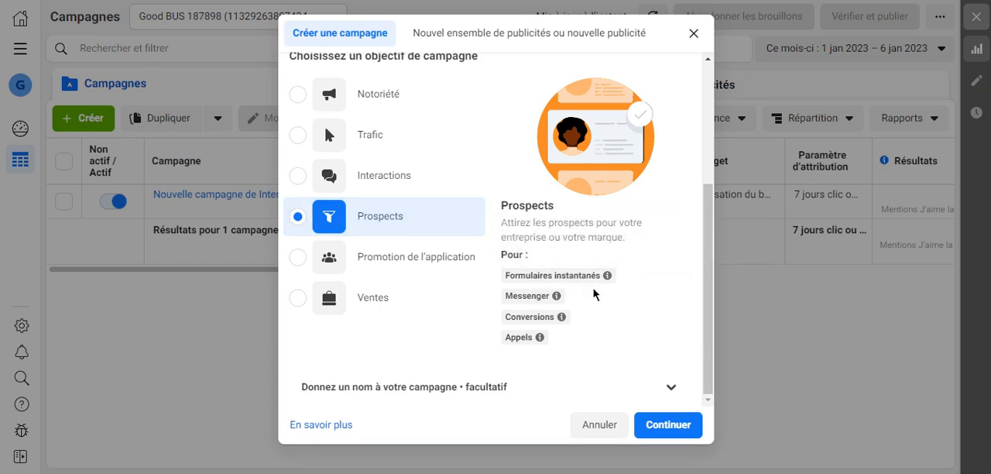
mouse_move(556, 300)
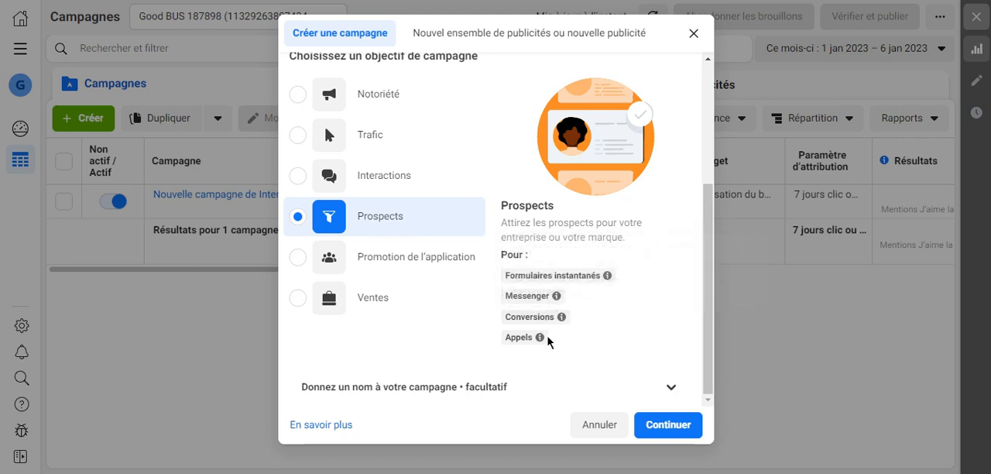
left_click(395, 250)
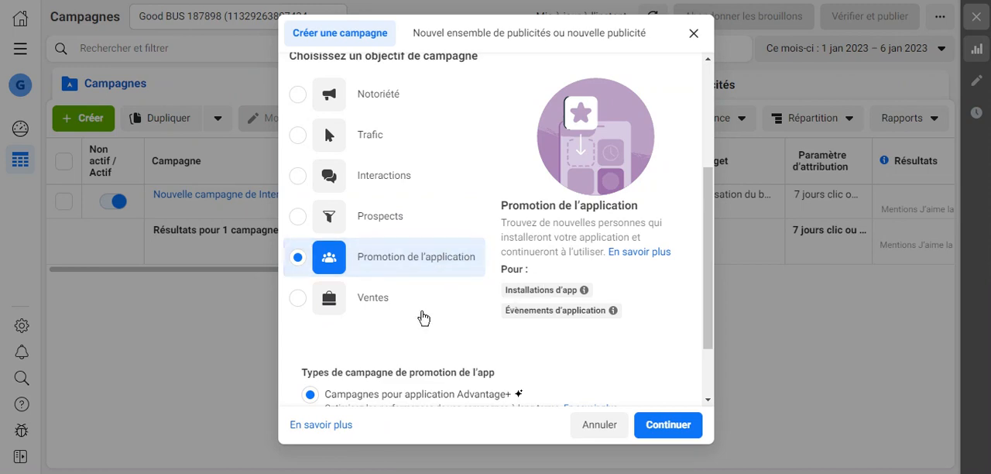
Select the Ventes objective and examine the explanations of its conversion, catalogue sales, messaging and call uses.
left_click(395, 307)
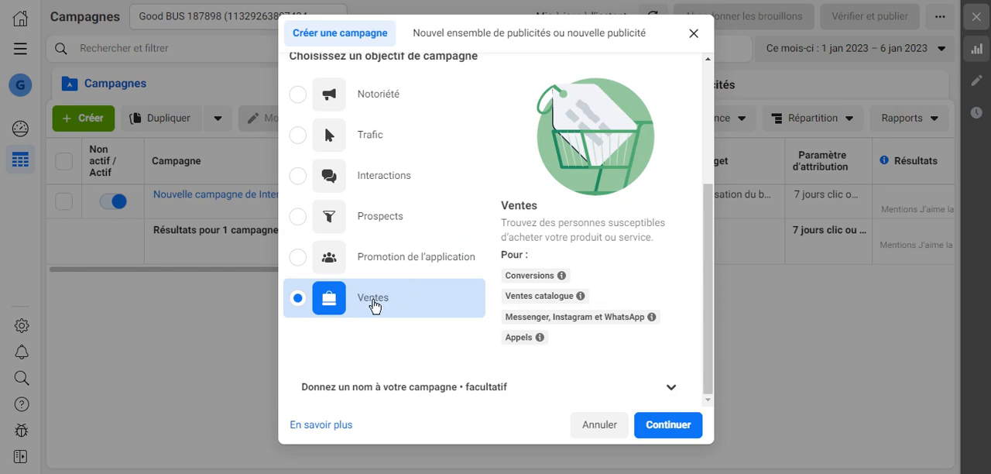
mouse_move(534, 276)
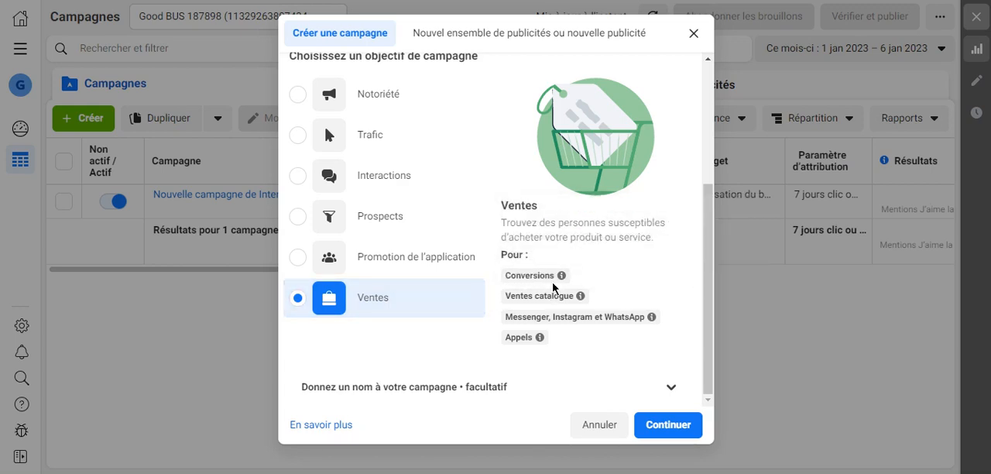
mouse_move(554, 307)
mouse_move(535, 319)
mouse_move(515, 294)
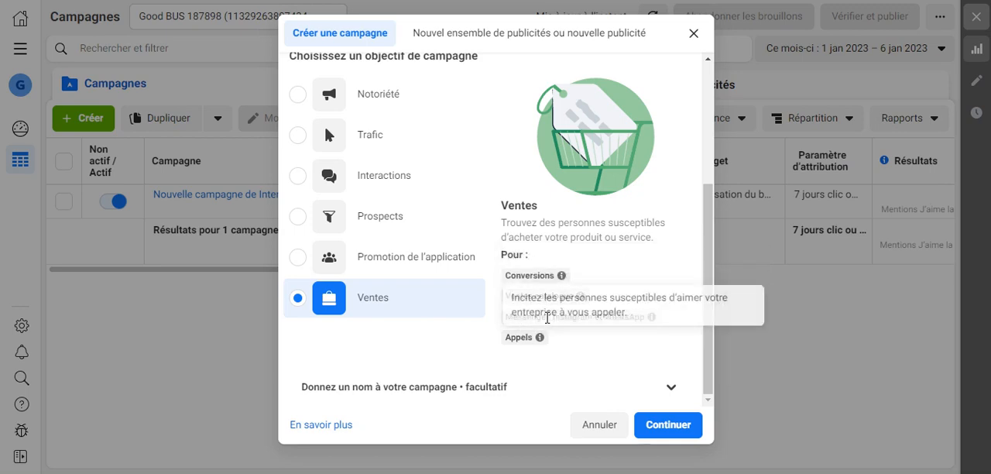
mouse_move(589, 317)
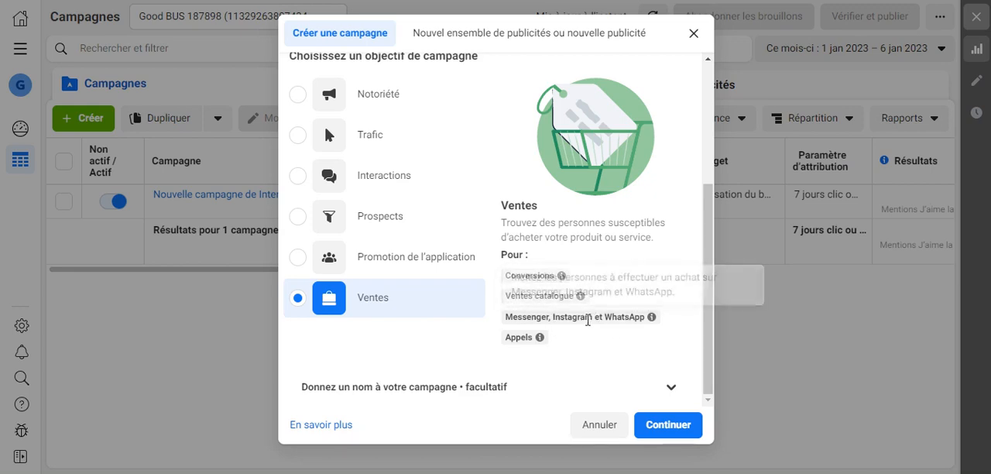
mouse_move(514, 338)
Choose Interactions as the objective of the new campaign.
scroll(606, 286, "up", 3)
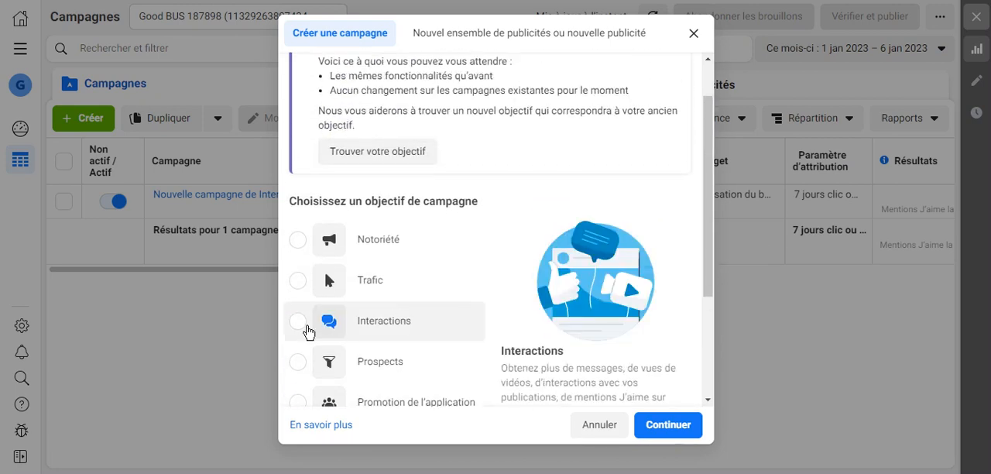
left_click(297, 322)
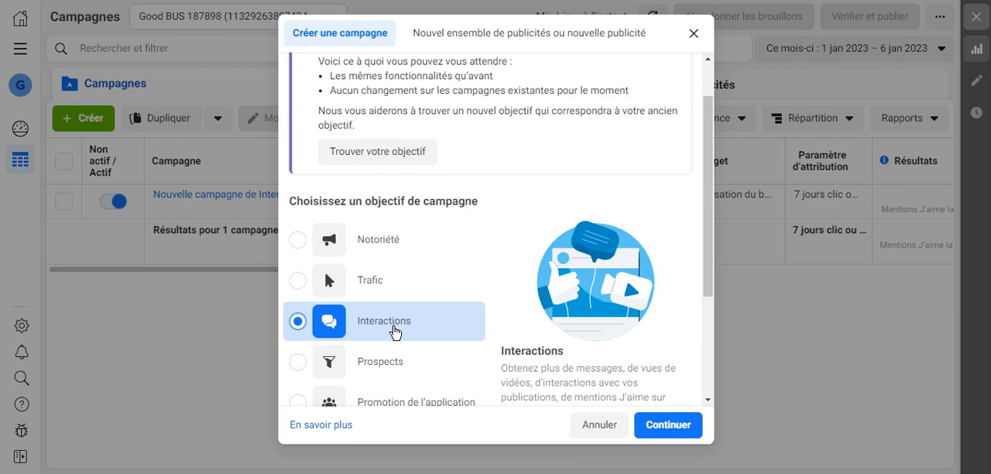
scroll(395, 328, "down", 3)
scroll(376, 291, "up", 1)
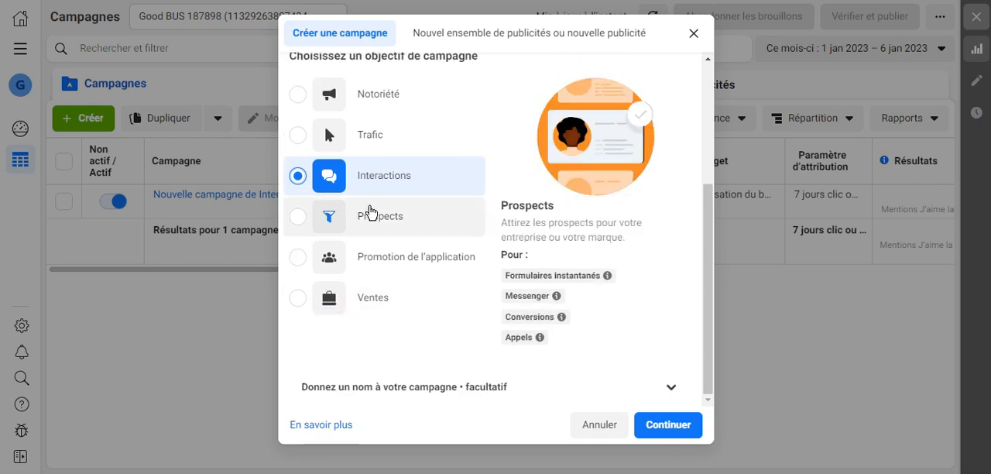
scroll(391, 185, "down", 1)
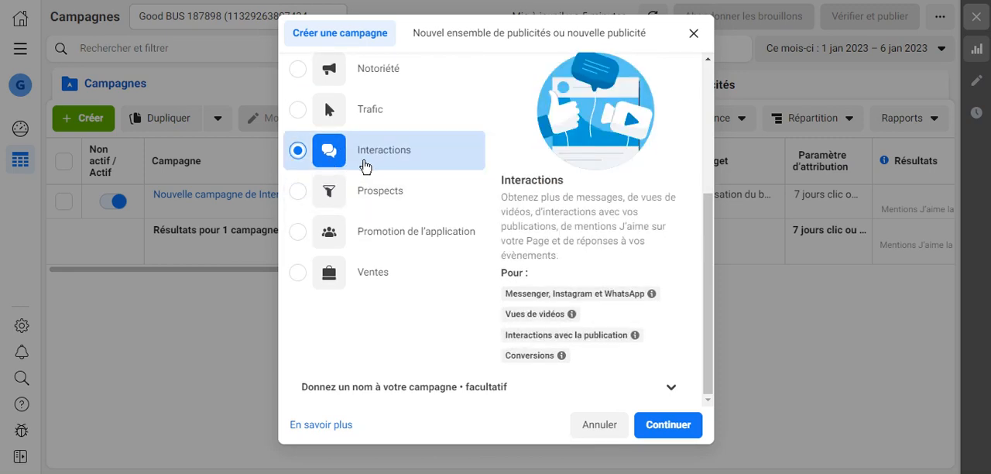
Expand the optional naming section and name the campaign "TEST PUB".
left_click(680, 385)
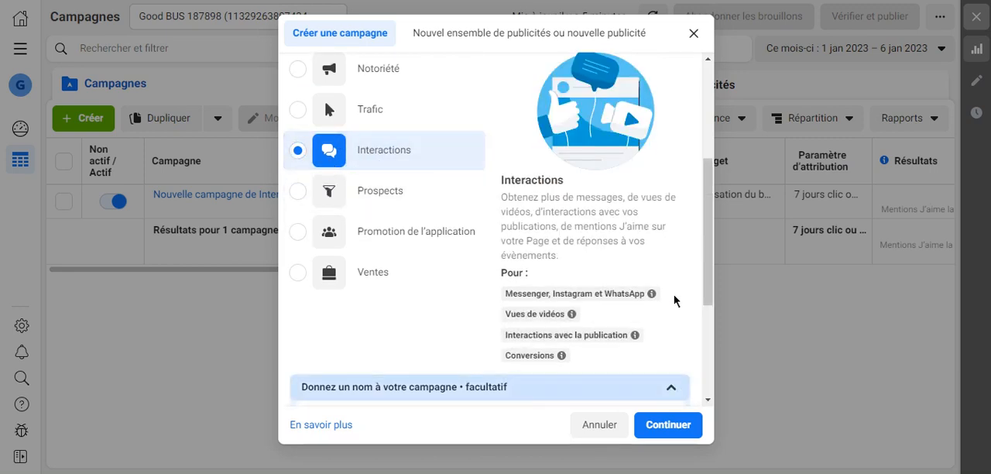
left_click(441, 237)
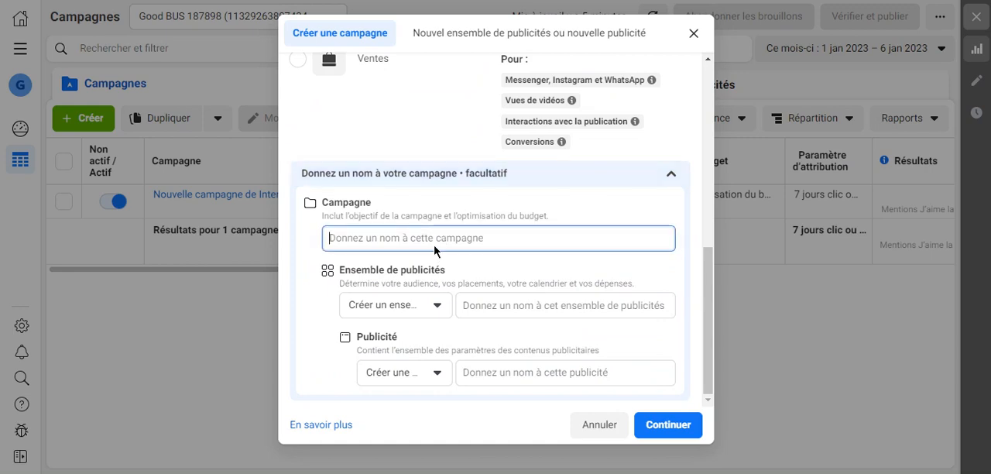
type("TEST PUB")
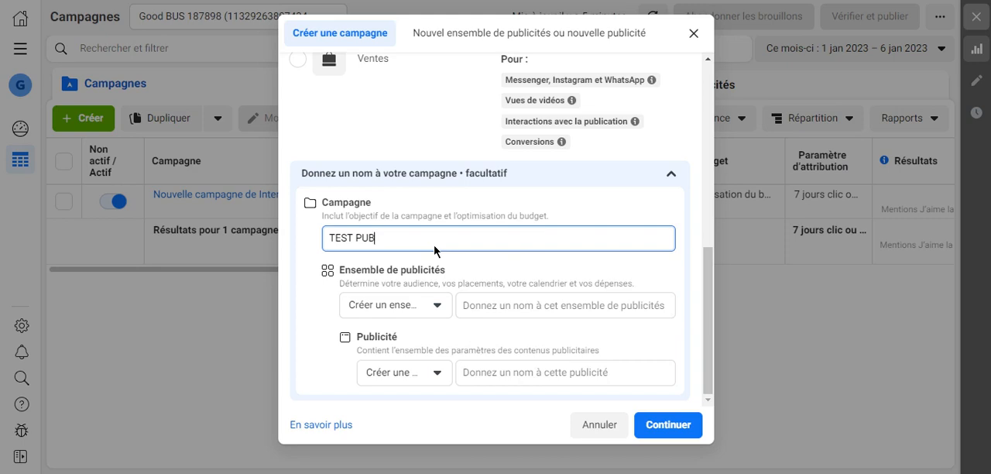
Copy the campaign name into the ad set name and extend it to "TEST PUB 1".
key("ctrl+a")
key("ctrl+c")
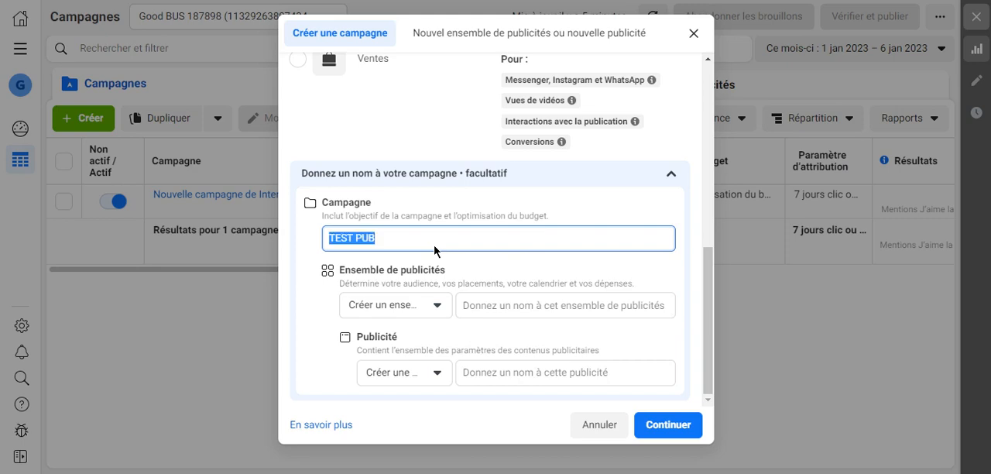
left_click(511, 307)
key("ctrl+v")
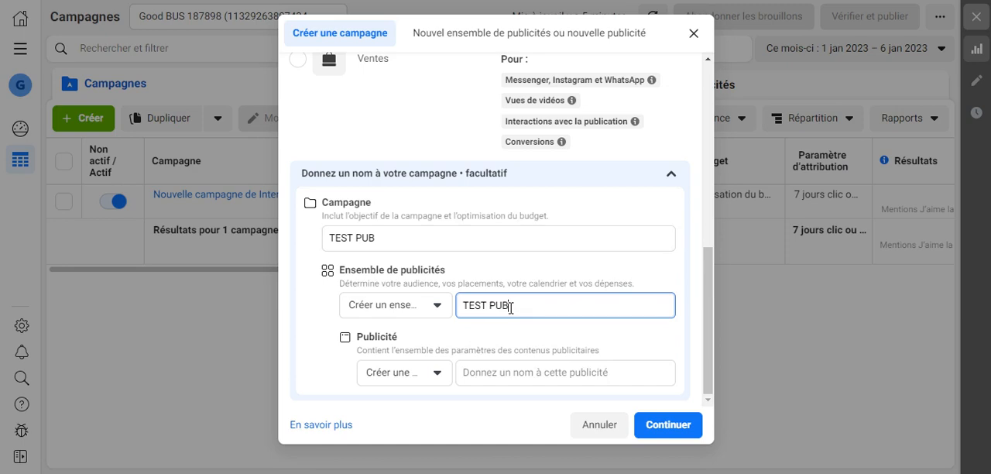
type("1")
Name the ad "TEST PUB" and continue to the campaign's settings.
left_click(509, 373)
key("ctrl+v")
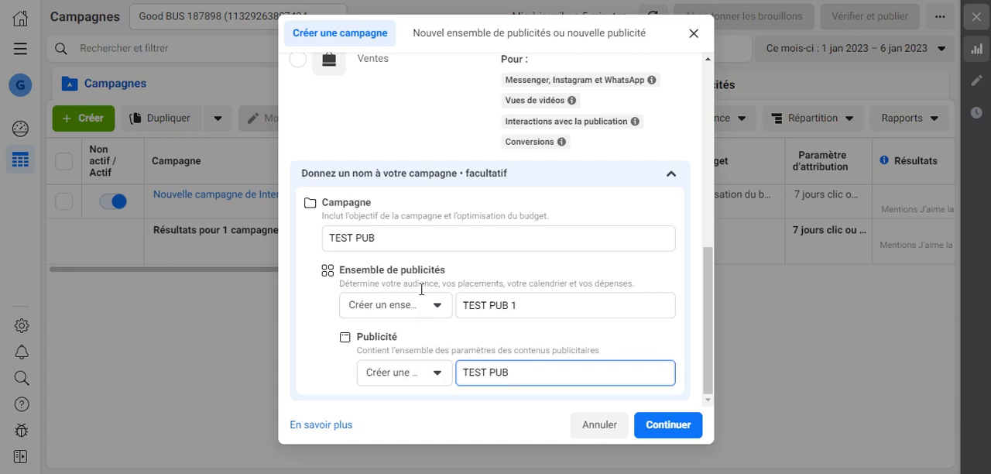
left_click(669, 426)
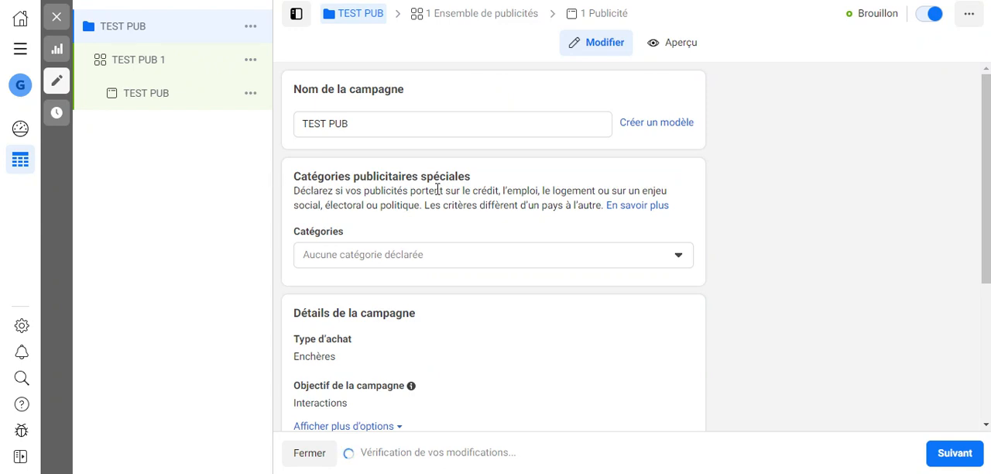
Open the campaign's buying type for editing and keep it on Enchères.
scroll(467, 171, "down", 3)
scroll(463, 171, "up", 3)
scroll(389, 255, "down", 1)
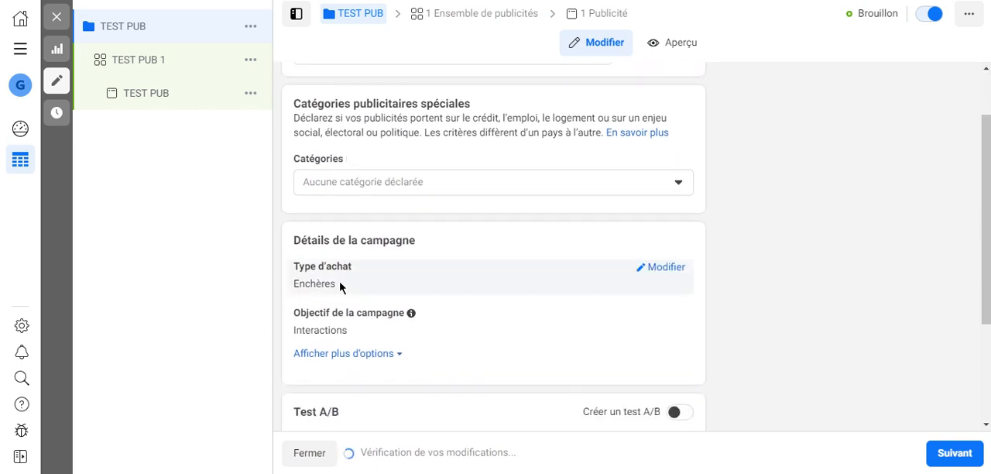
left_click(665, 268)
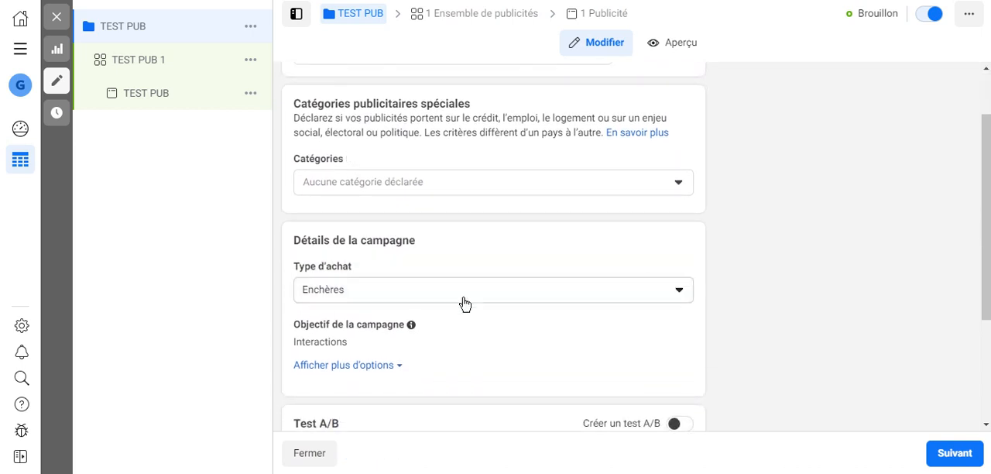
left_click(592, 298)
left_click(524, 324)
Turn on the Advantage campaign budget for the campaign.
scroll(450, 327, "down", 1)
scroll(449, 327, "down", 1)
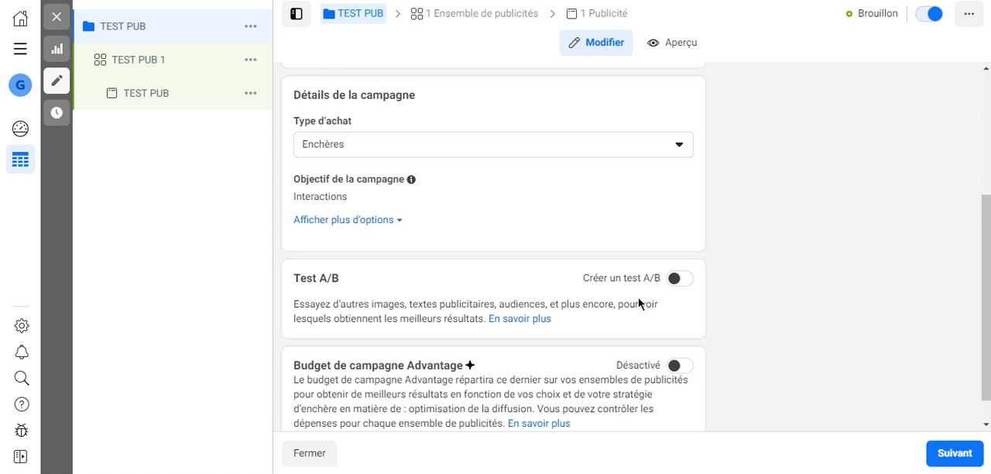
scroll(641, 299, "down", 1)
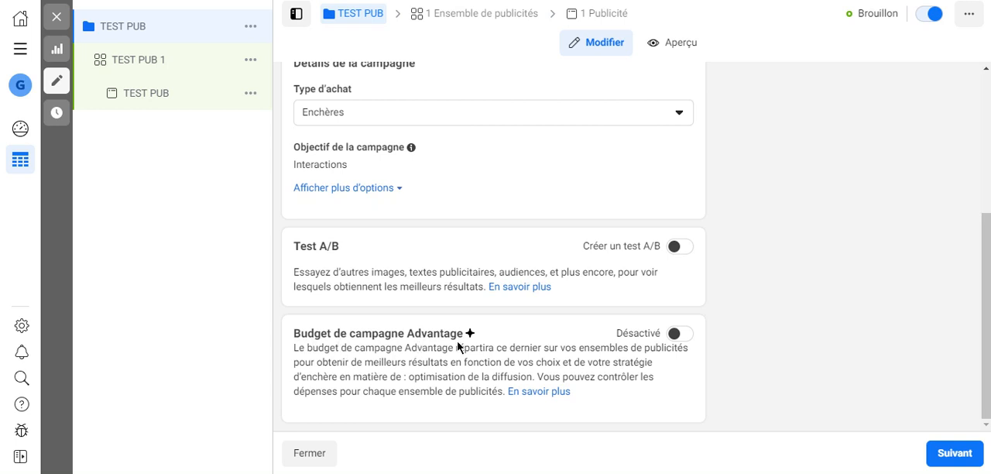
left_click(683, 341)
scroll(541, 338, "down", 3)
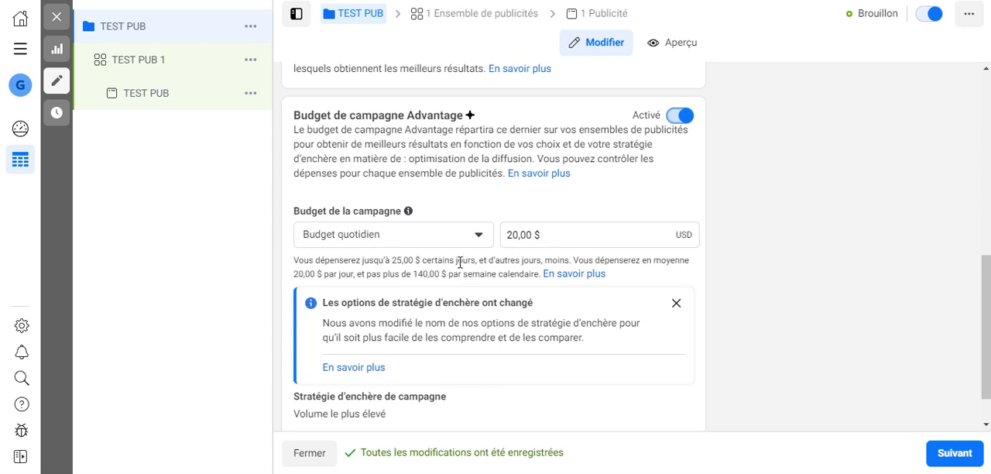
Set the campaign's daily budget to 10 USD and continue to the ad set settings.
left_click(516, 232)
key("BackSpace")
key("BackSpace")
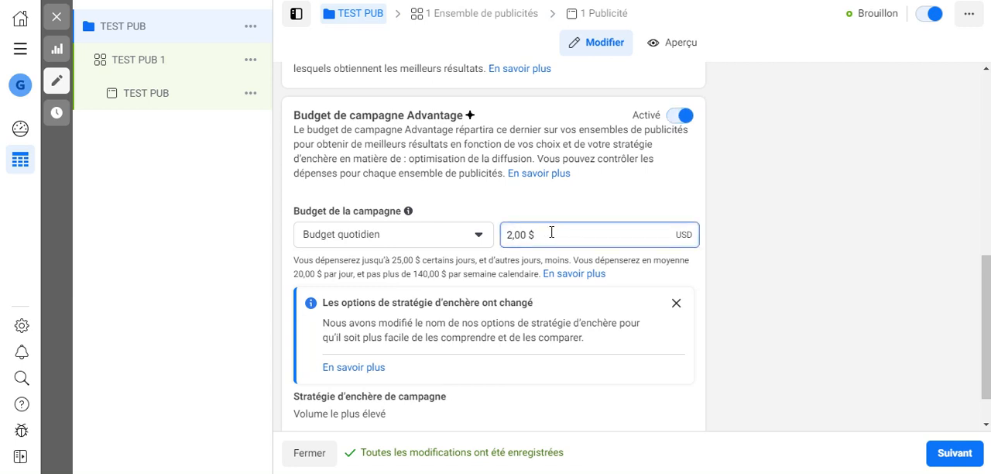
type("5")
key("BackSpace")
type("10")
key("BackSpace")
key("BackSpace")
type("5")
key("BackSpace")
type("10")
scroll(675, 287, "down", 1)
left_click(940, 454)
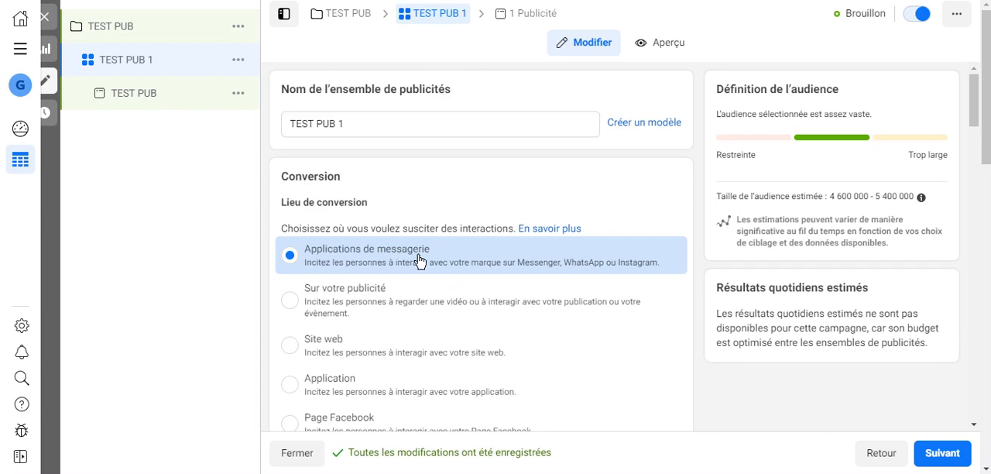
Review the ad set's conversion locations and keep "Clic pour envoyer un message" as the ad type.
scroll(430, 258, "down", 3)
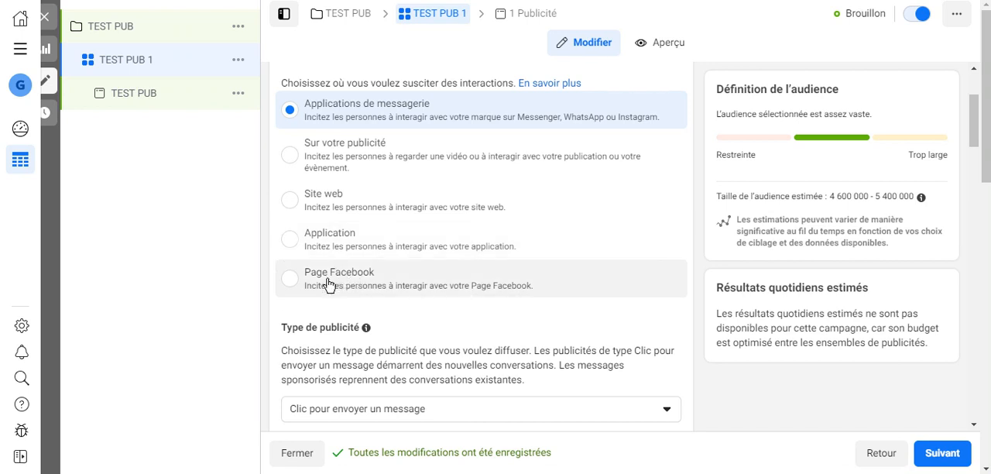
scroll(323, 285, "down", 2)
scroll(323, 284, "up", 4)
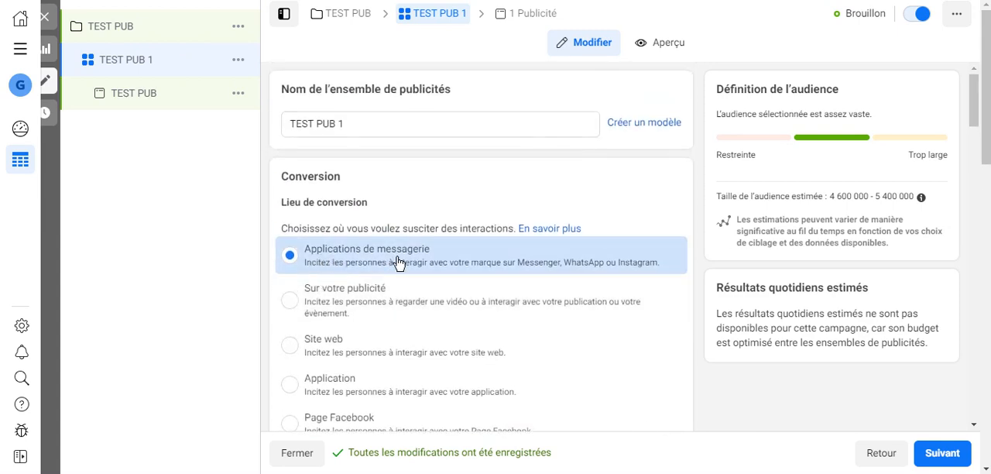
scroll(400, 263, "down", 2)
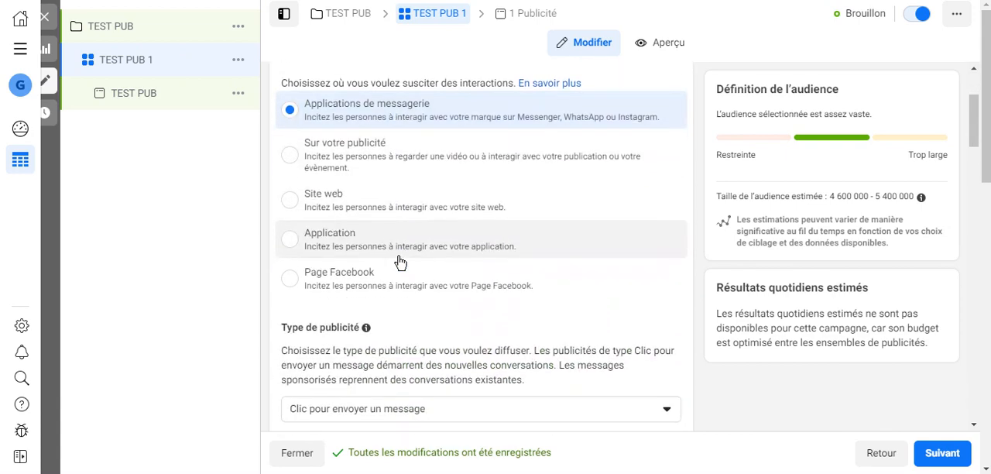
scroll(400, 263, "down", 3)
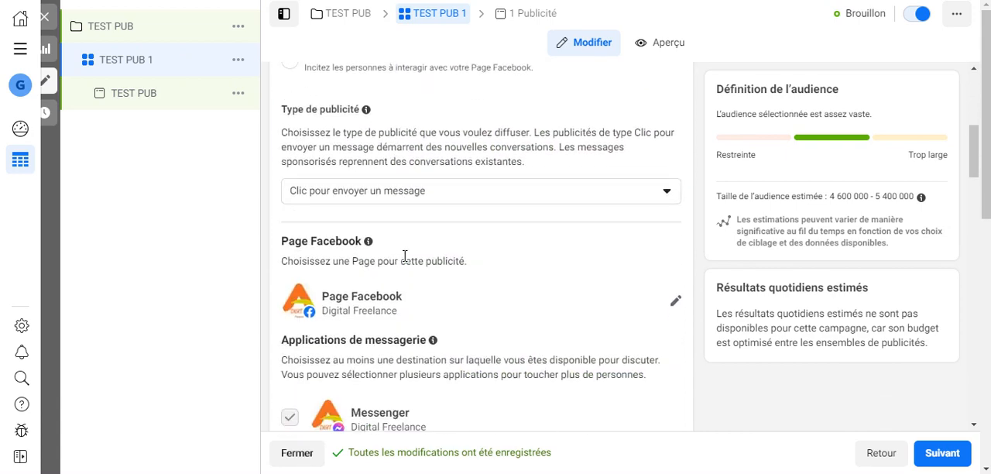
left_click(318, 200)
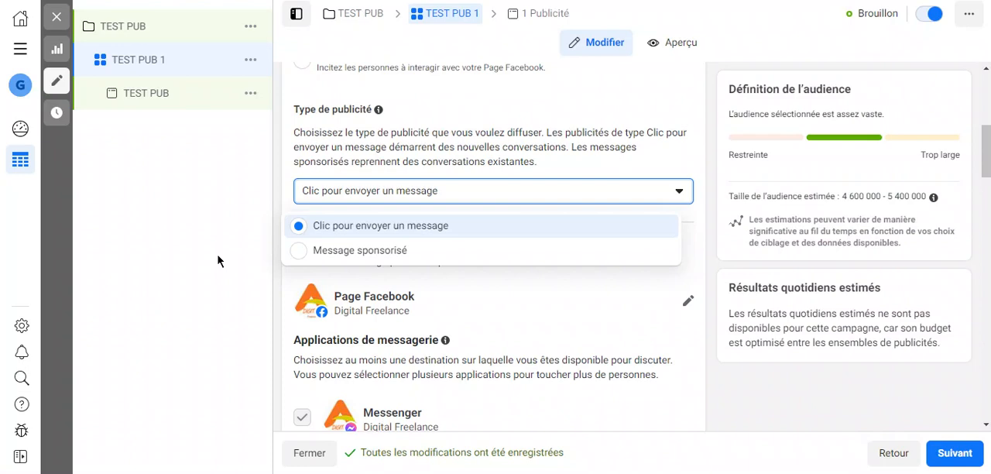
left_click(361, 226)
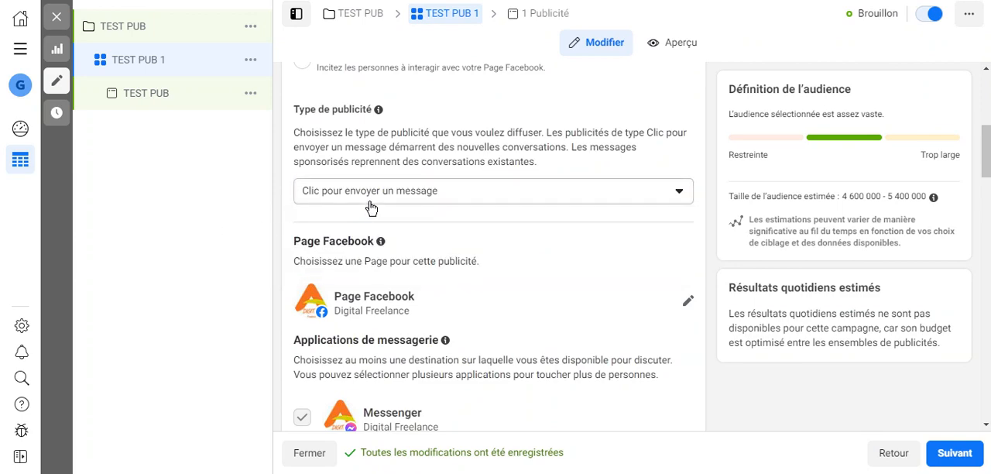
Switch the ad set's Facebook Page to the one ending in "Marketing Vente" and check the available messaging apps.
scroll(441, 215, "down", 3)
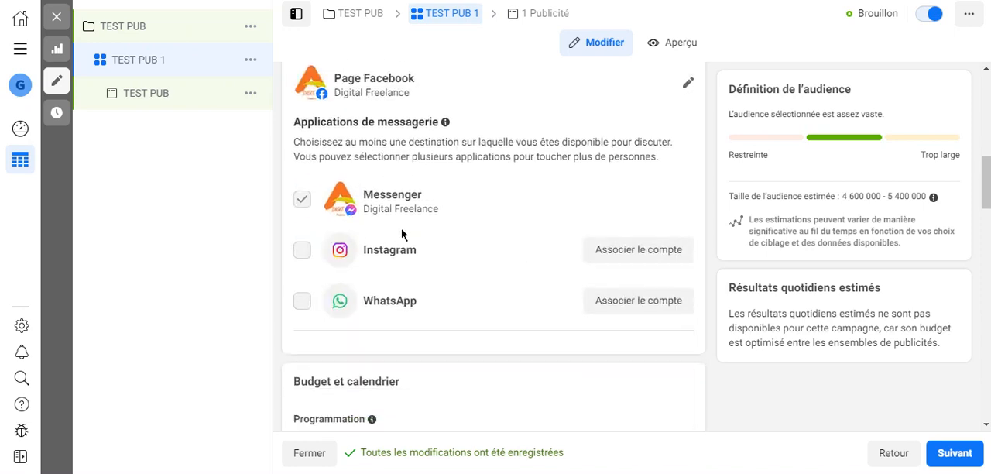
scroll(401, 230, "up", 2)
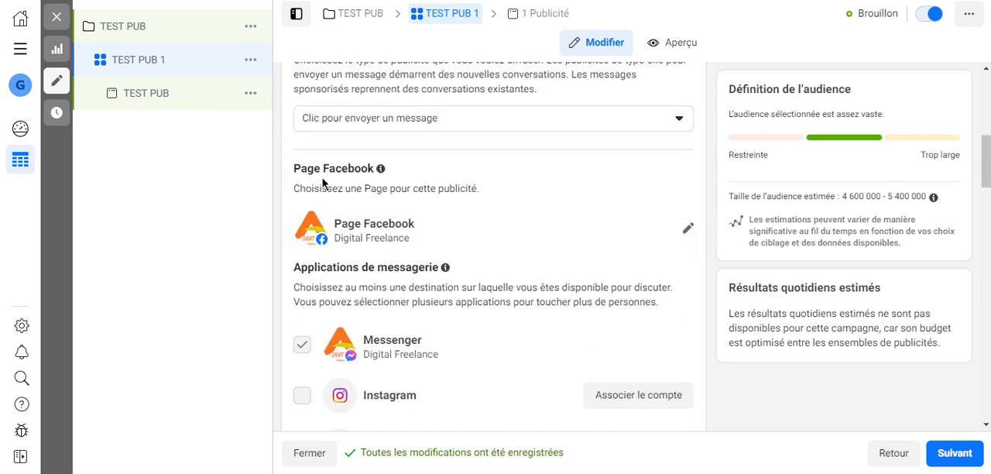
left_click(688, 236)
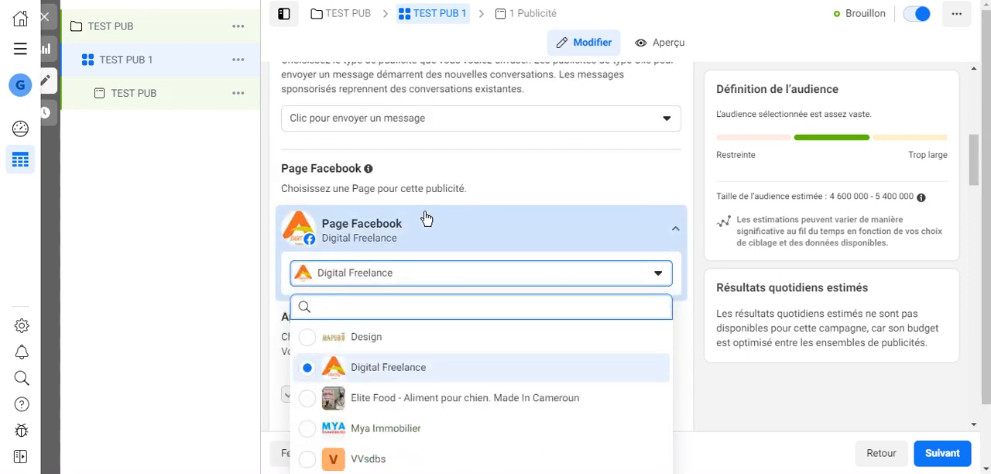
scroll(434, 232, "down", 3)
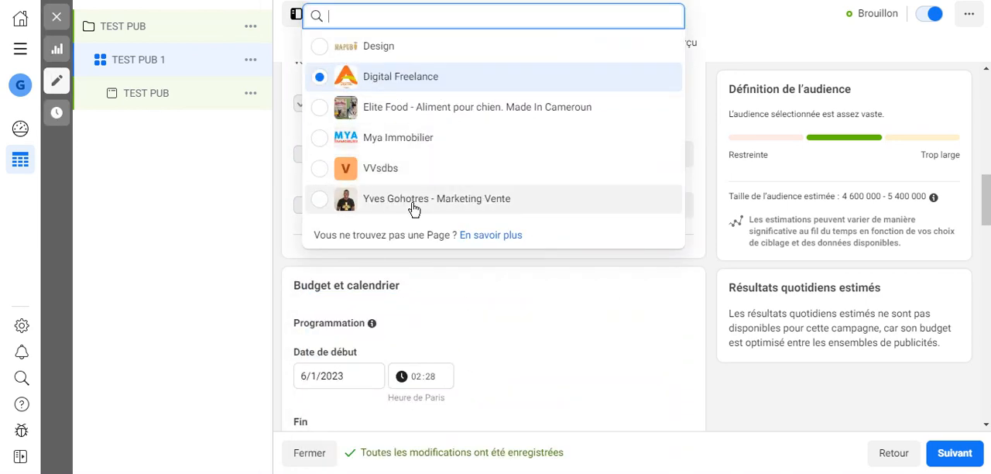
left_click(566, 199)
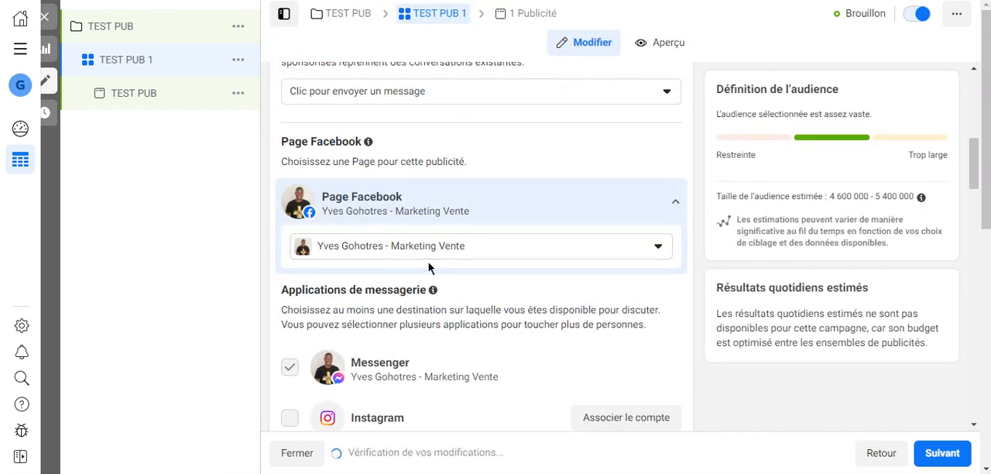
scroll(434, 263, "down", 2)
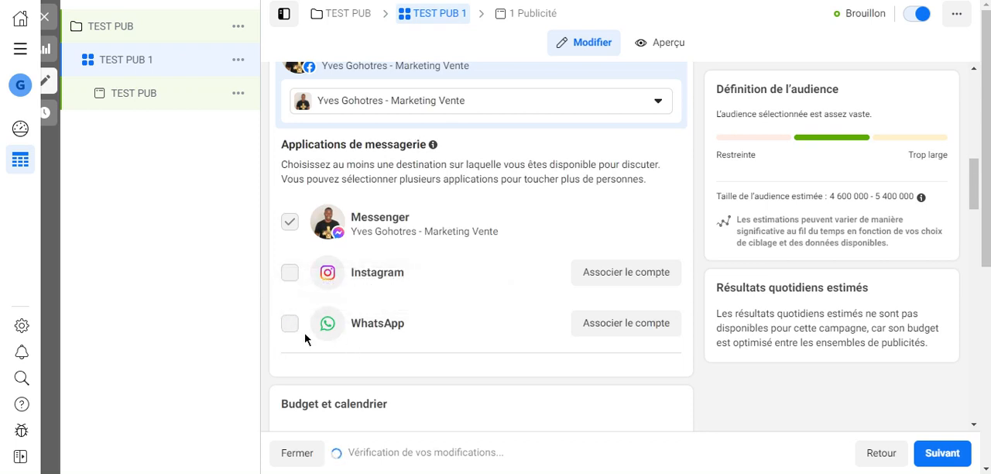
mouse_move(288, 325)
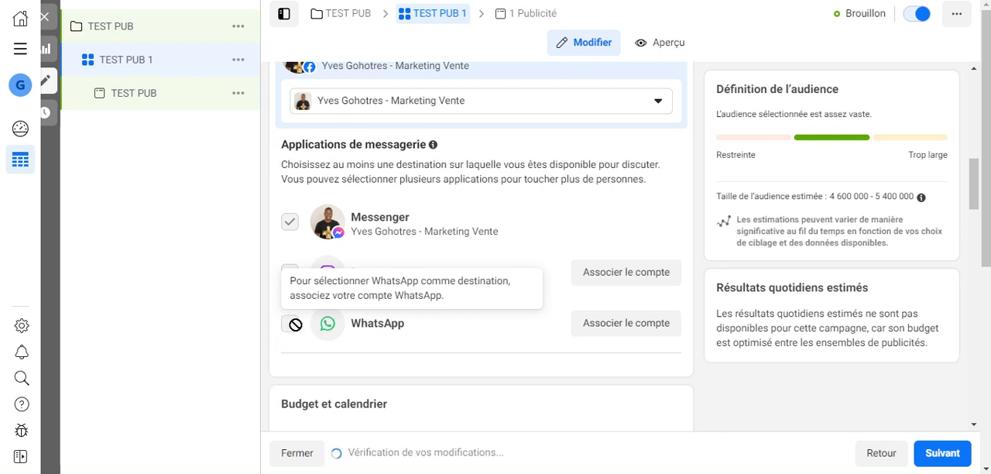
mouse_move(282, 216)
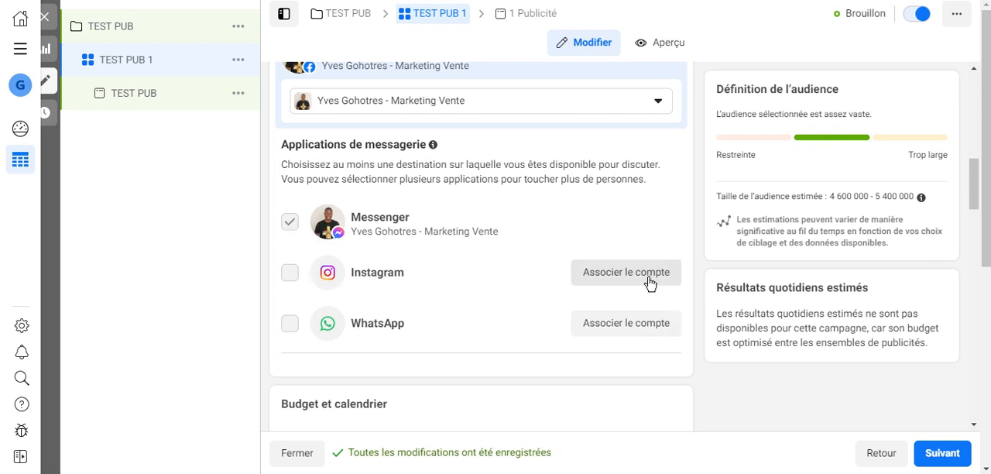
Enable the end date in the ad set's schedule and disable it again.
scroll(626, 296, "down", 3)
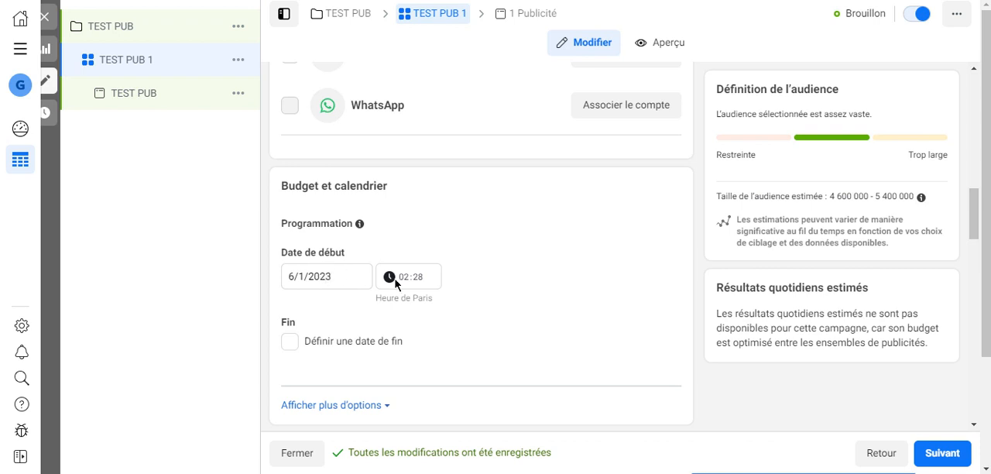
left_click(289, 345)
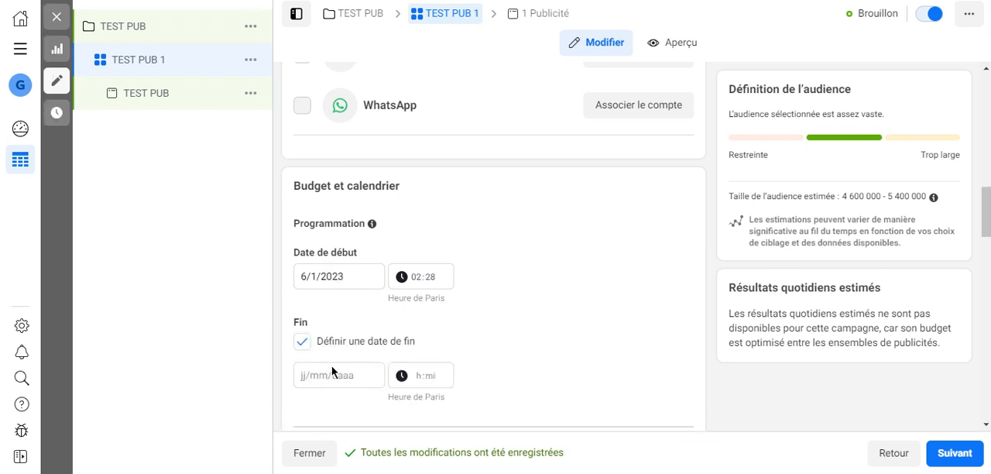
scroll(332, 365, "down", 2)
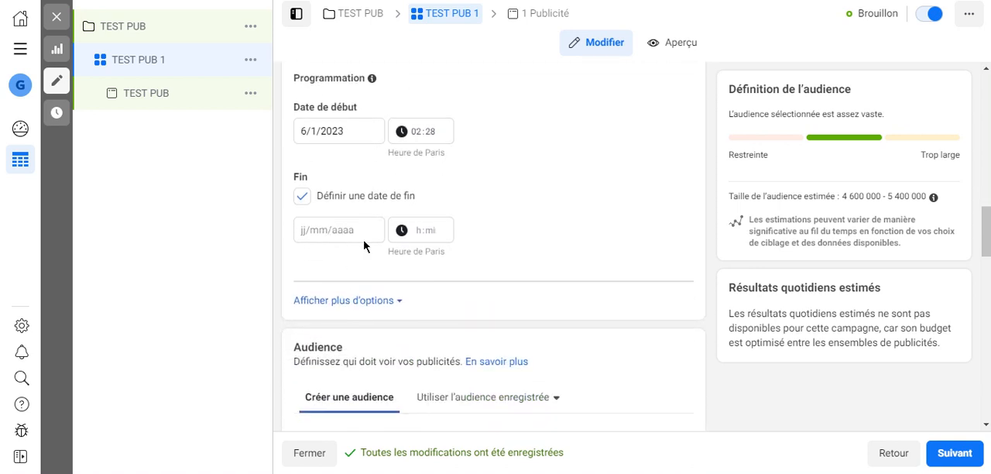
left_click(310, 203)
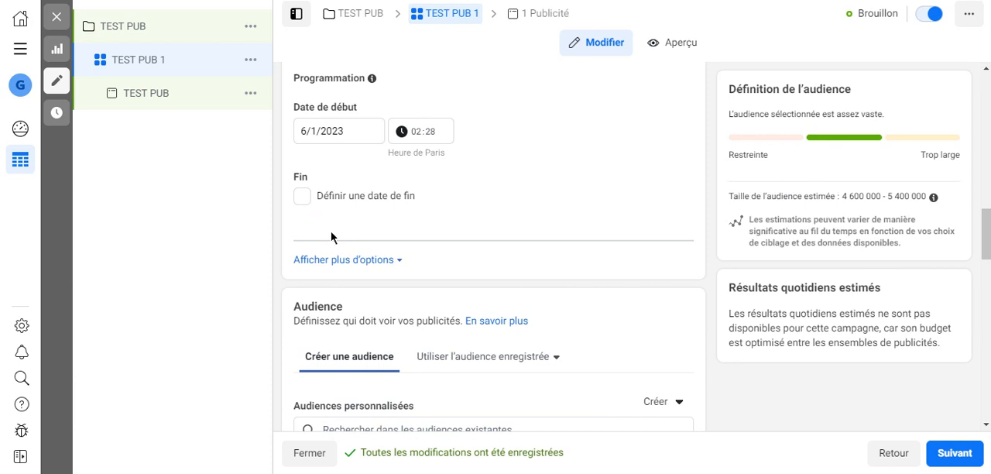
Check the saved audience option, return to creating an audience, and dismiss the Advantage lookalike audience notice.
scroll(420, 203, "down", 2)
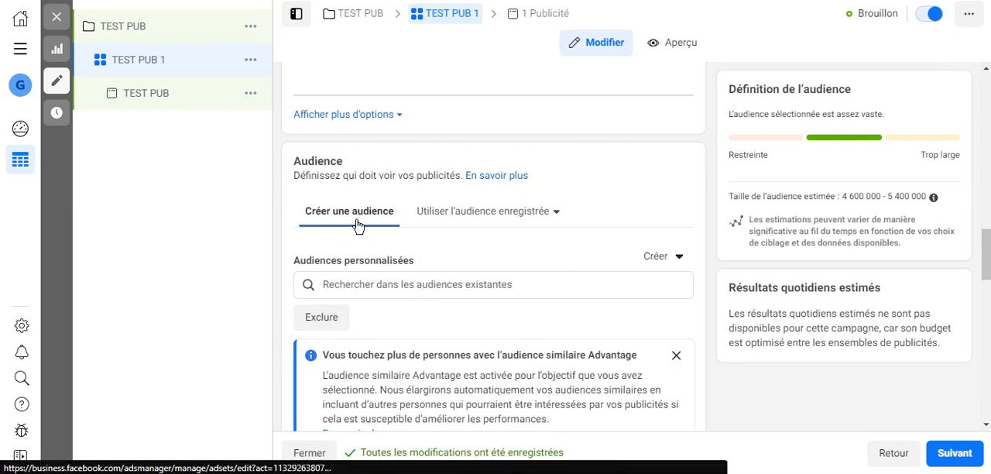
left_click(465, 221)
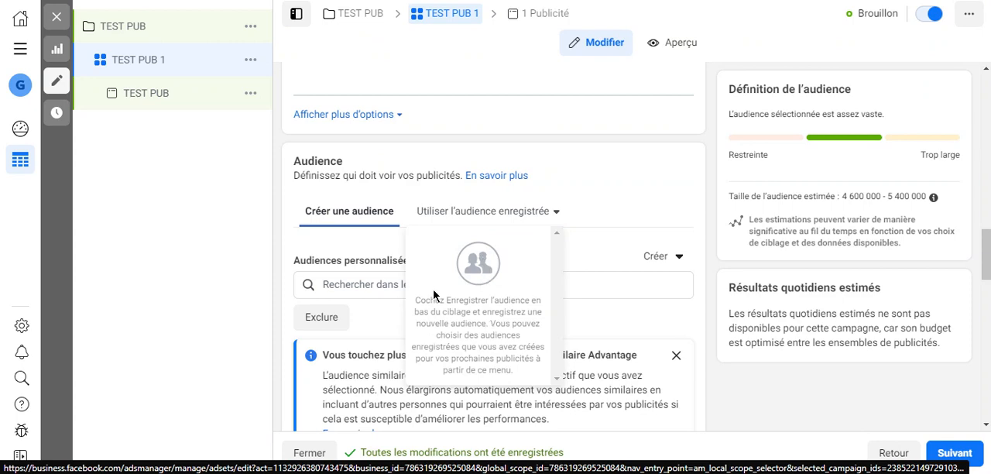
left_click(364, 226)
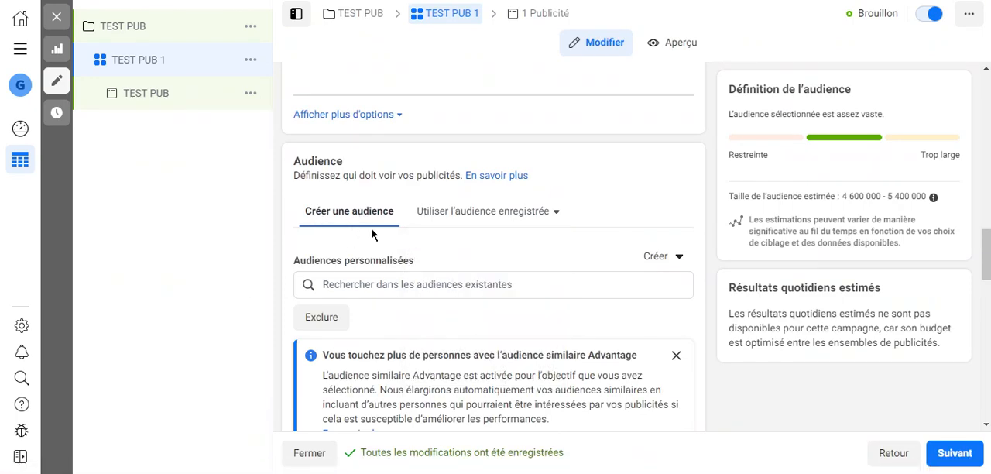
scroll(371, 234, "down", 1)
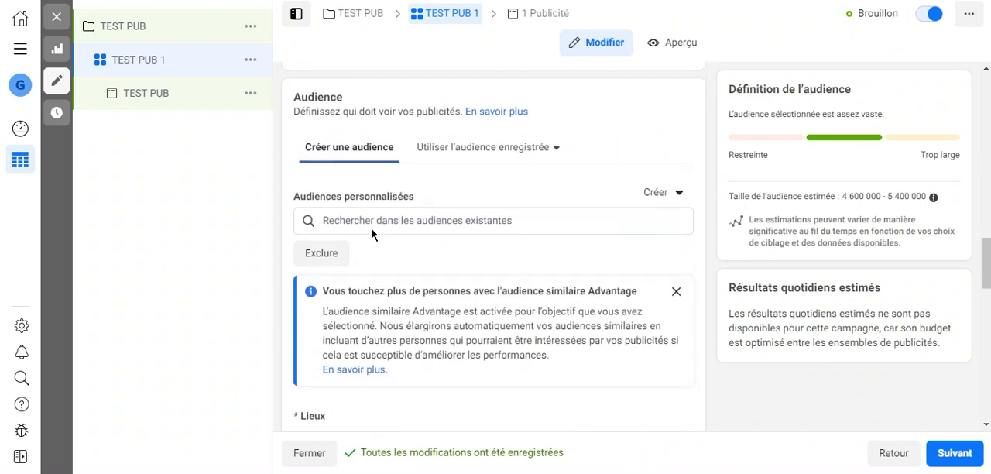
left_click(676, 282)
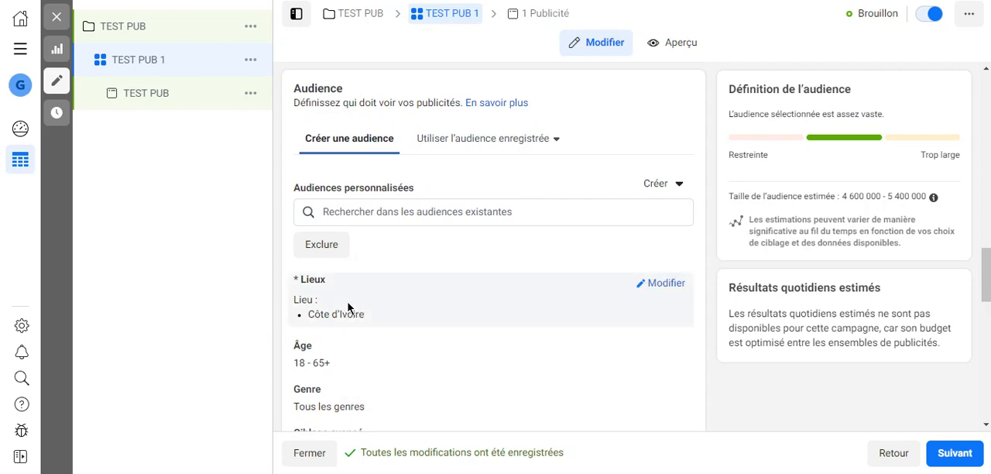
Open the audience locations for editing, include the country Cameroun, and remove it again.
left_click(659, 286)
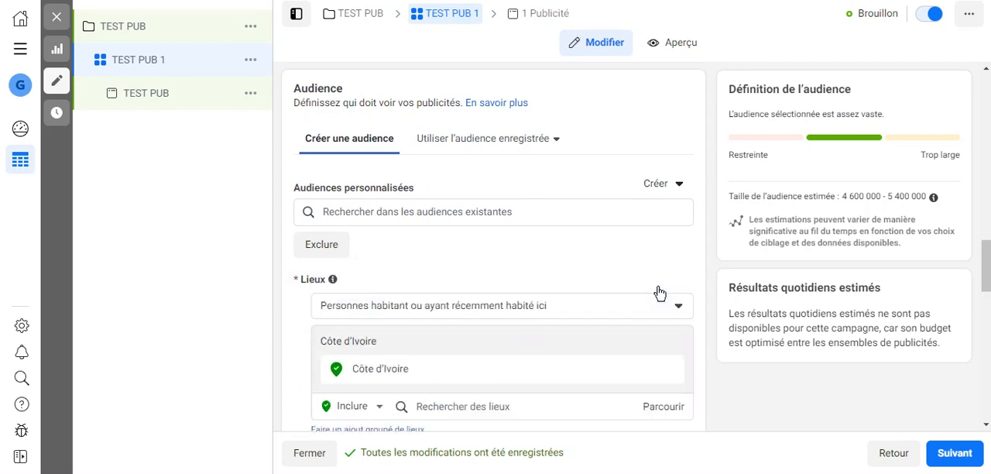
scroll(568, 369, "down", 2)
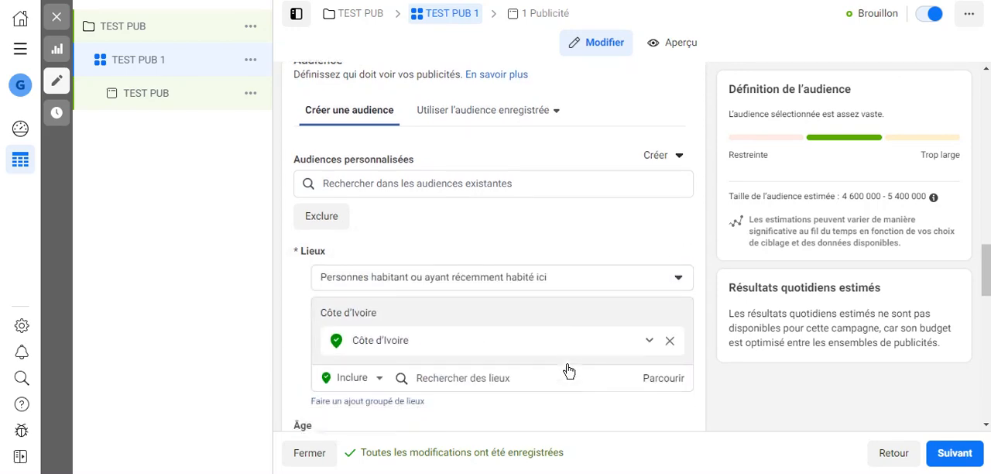
left_click(503, 260)
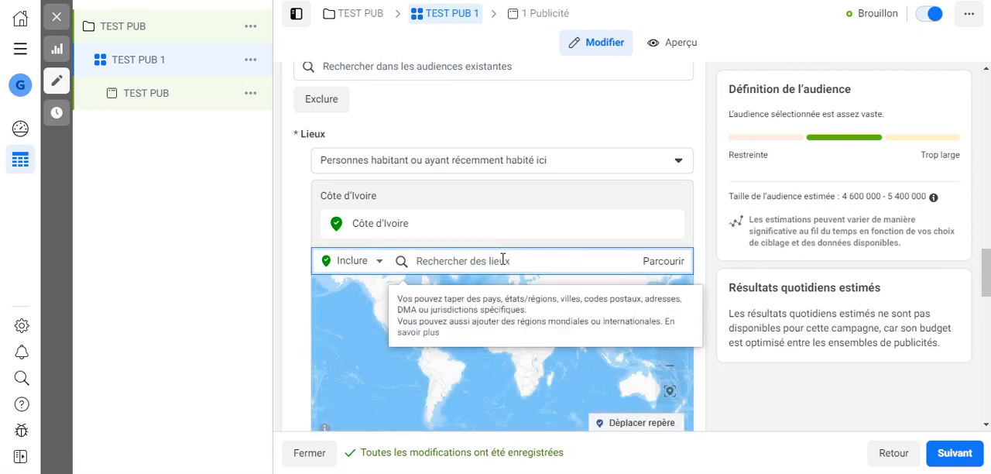
type("q")
type("am")
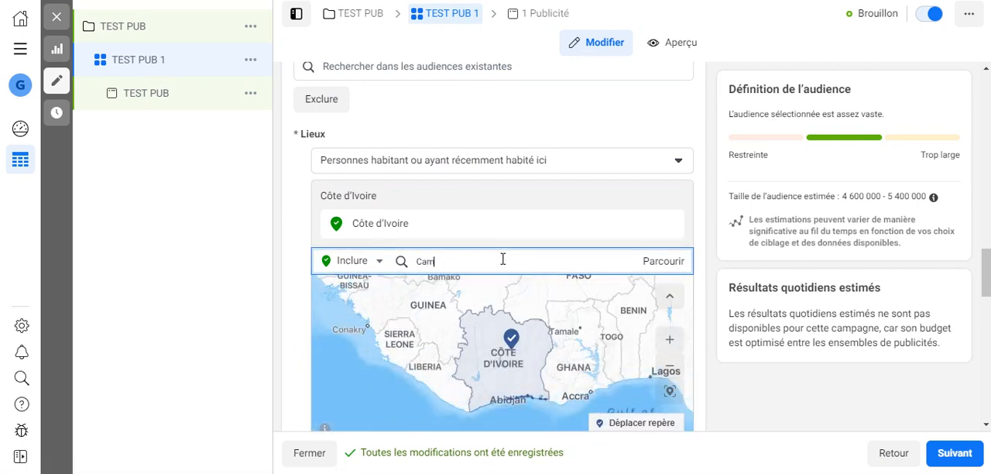
type("roun")
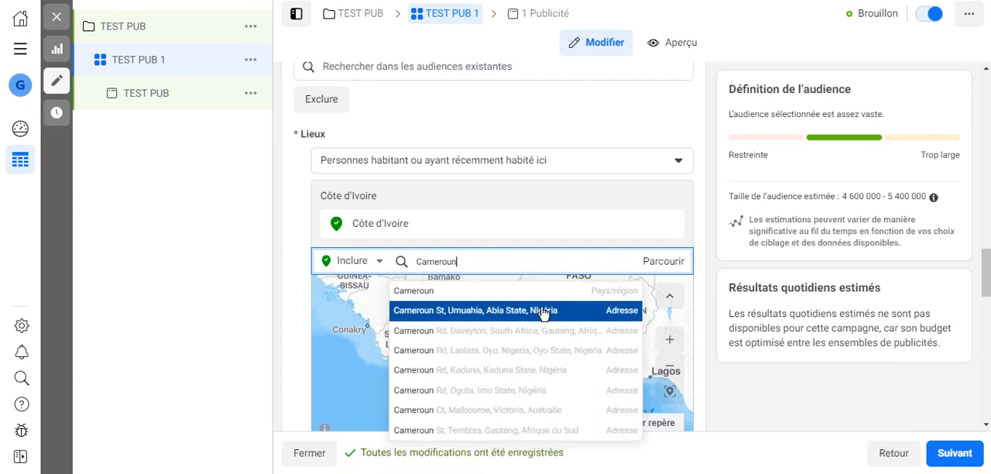
left_click(536, 290)
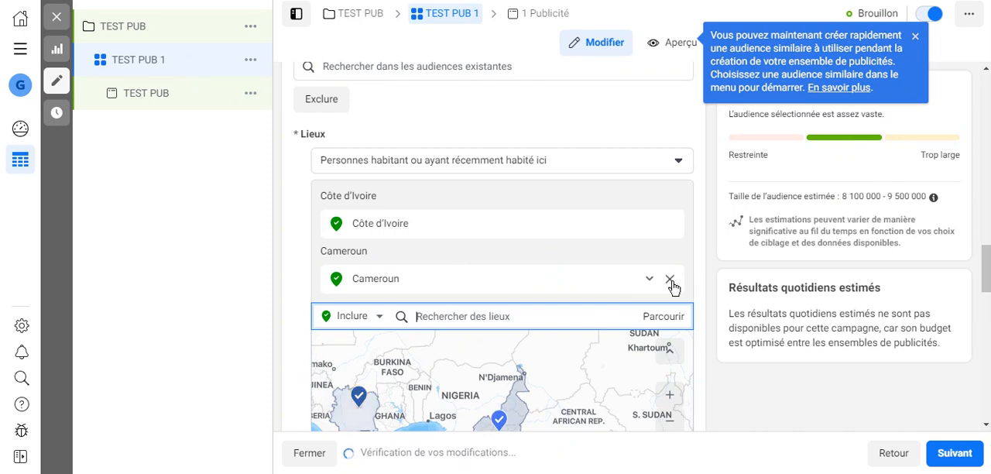
left_click(670, 278)
Narrow the audience location within Côte d'Ivoire to the city of Abidjan.
left_click(487, 268)
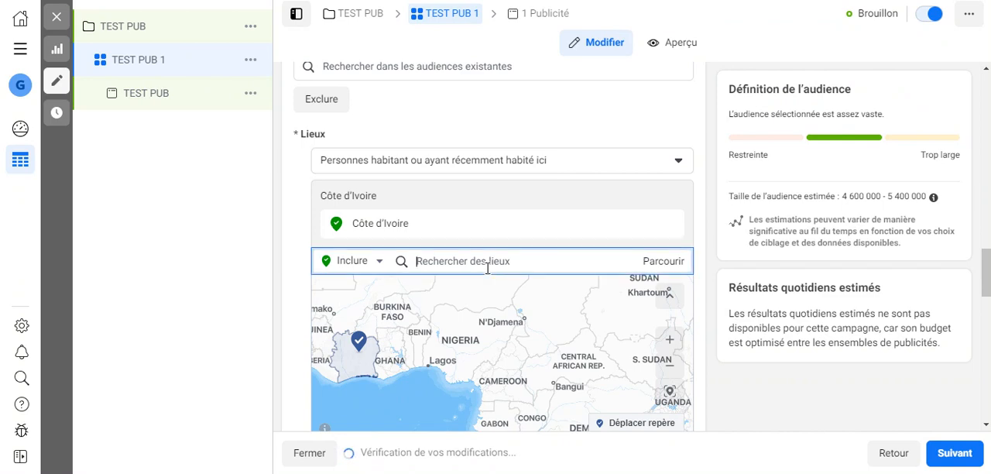
type("abidjan")
left_click(494, 296)
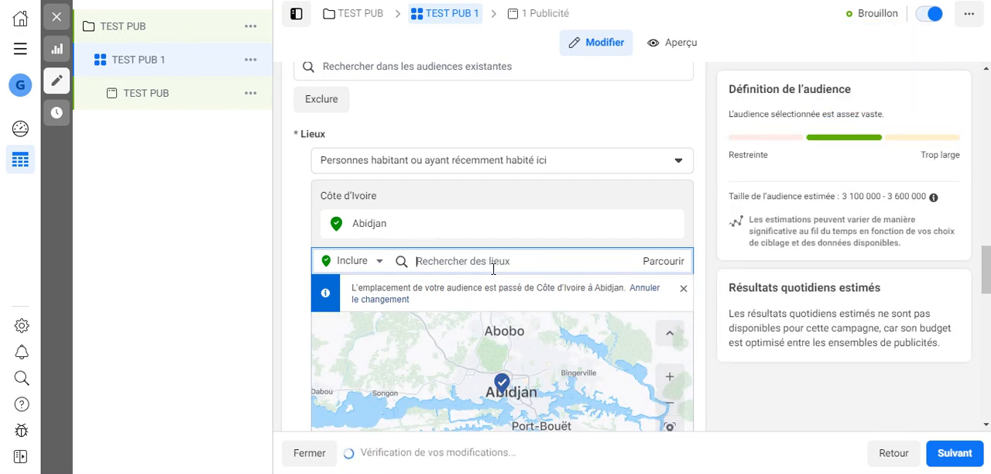
Include the place Korogho in the audience locations and examine its surroundings on the map.
type("koro")
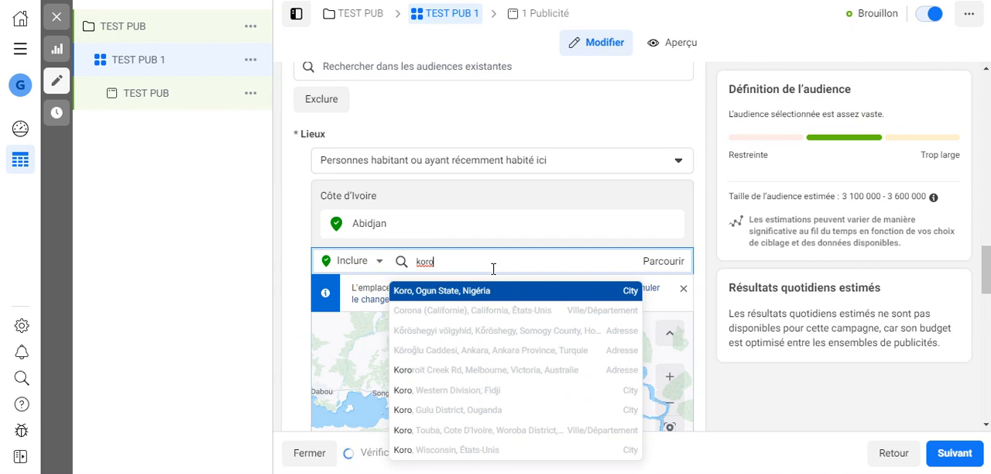
type("gho")
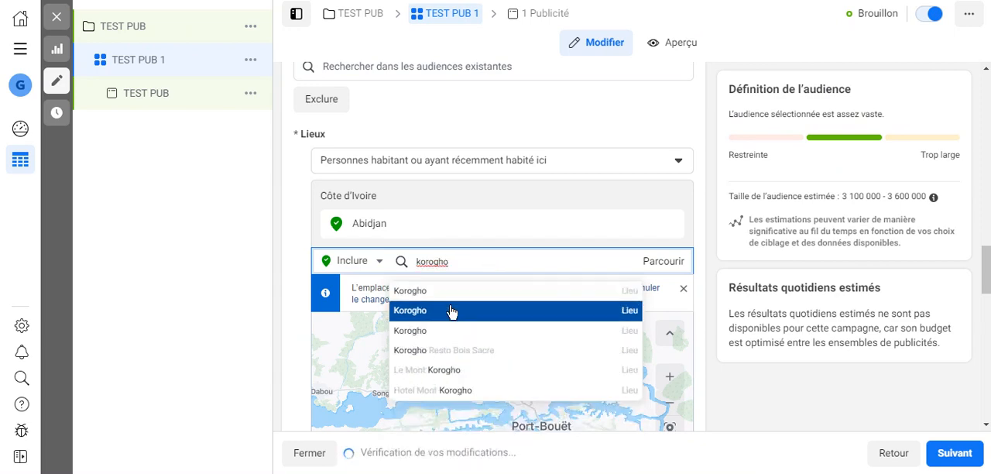
key("Return")
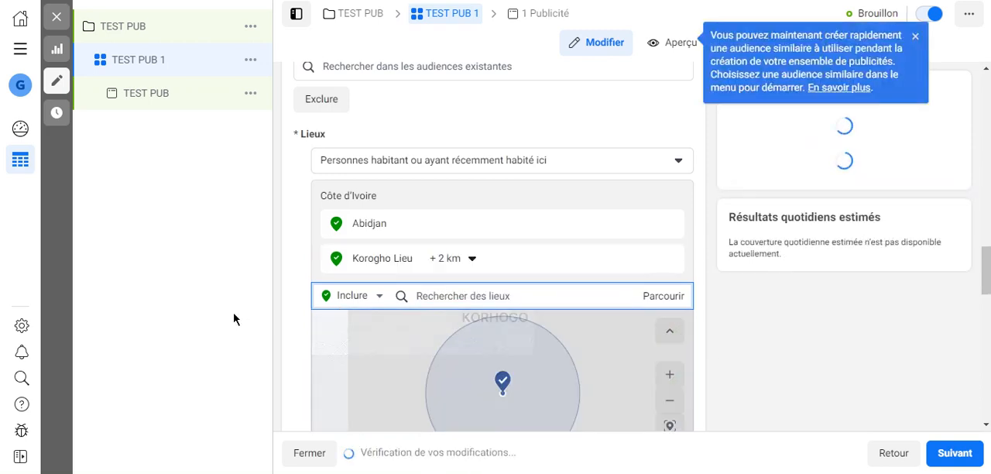
scroll(544, 287, "down", 2)
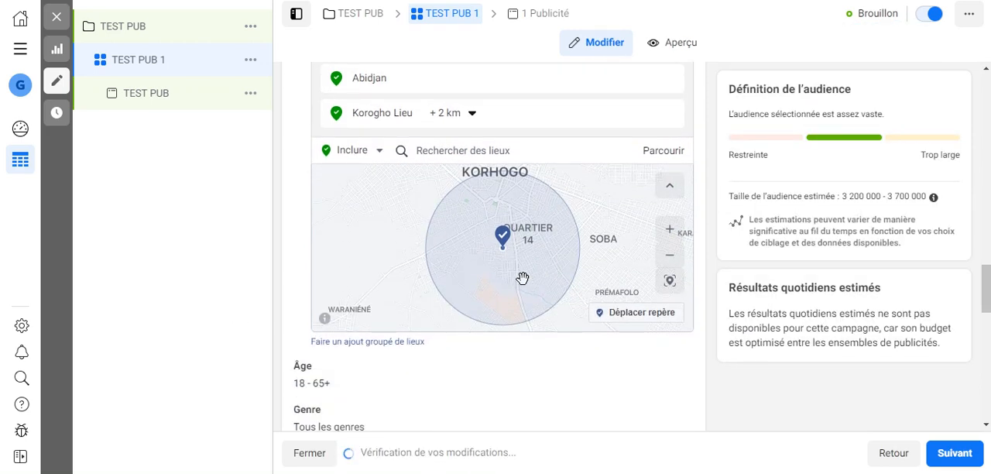
scroll(524, 279, "up", 4)
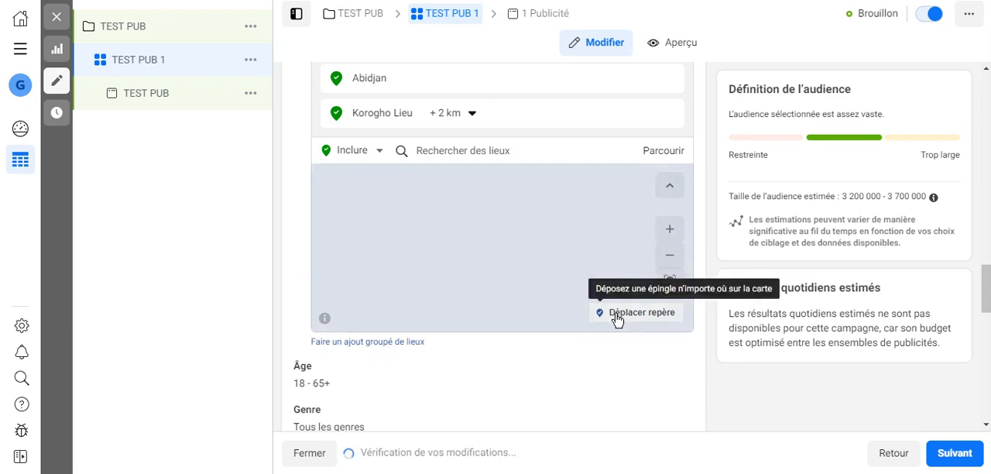
scroll(515, 247, "down", 6)
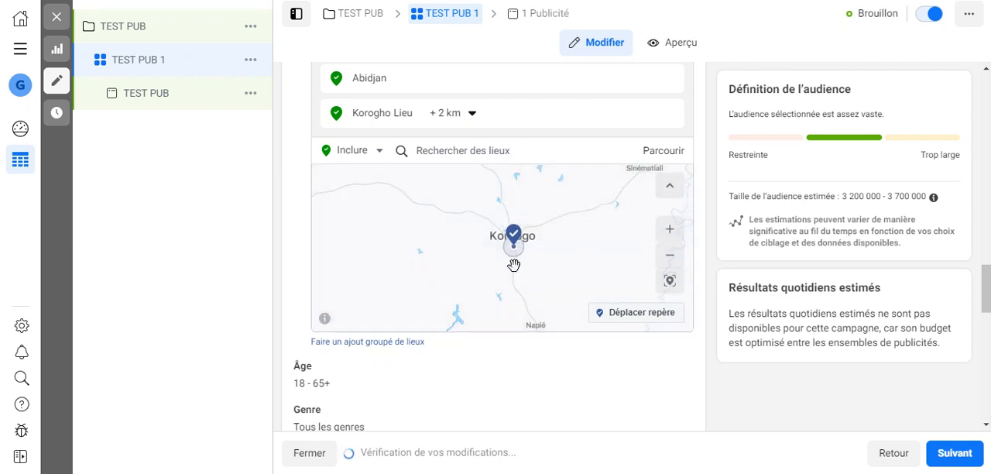
scroll(514, 265, "up", 2)
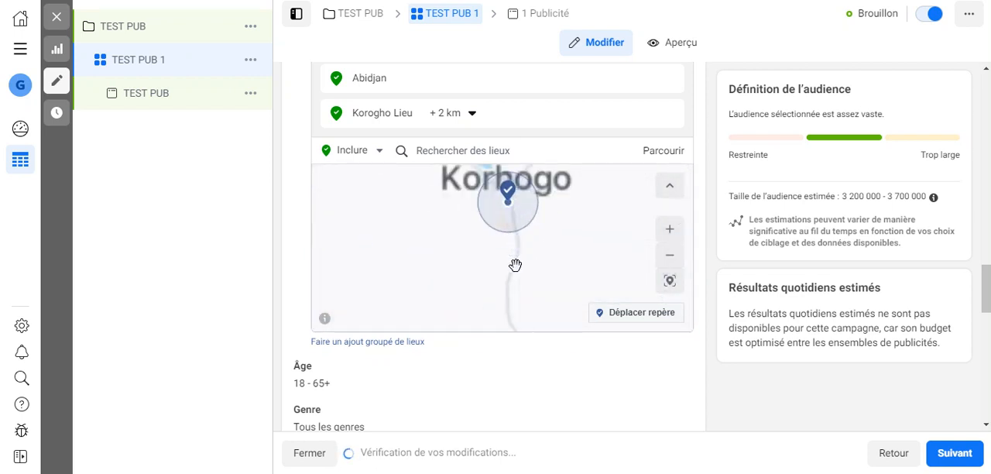
Include the neighborhood Cocody, Abidjan, Côte d'Ivoire in the audience locations.
left_click(483, 159)
type("coco")
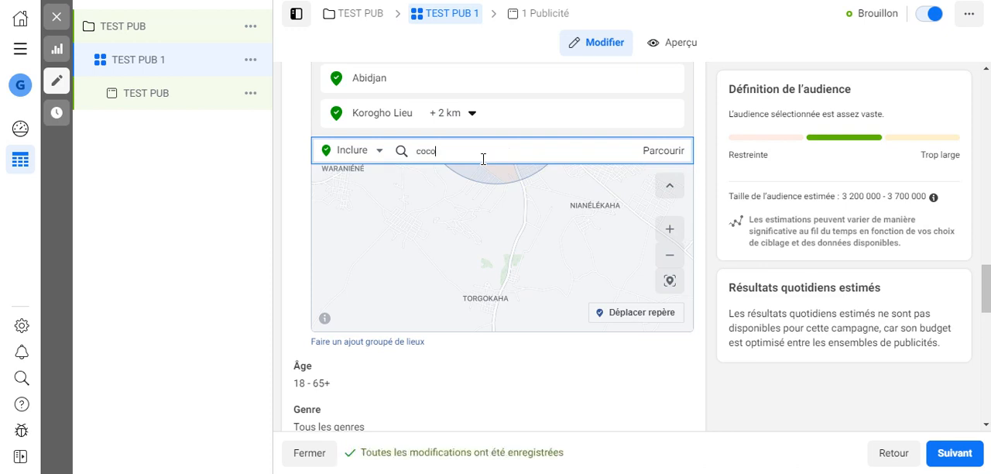
type("dy")
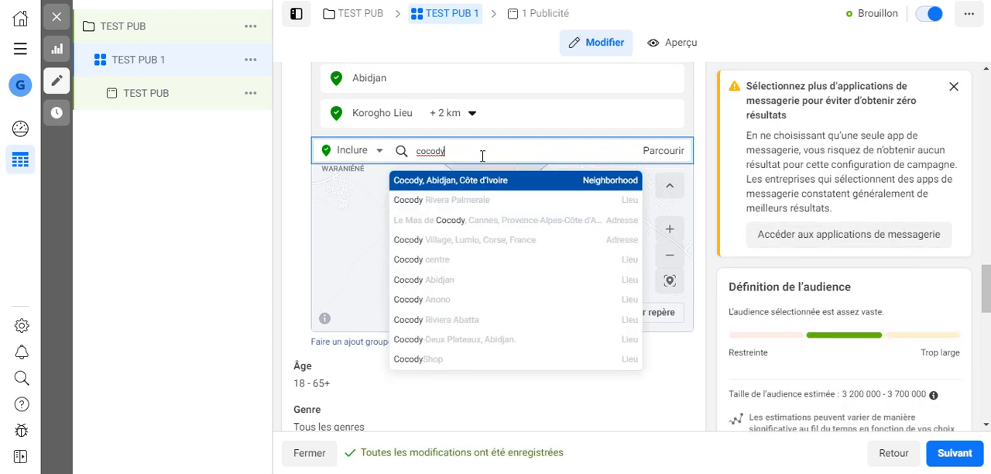
left_click(449, 176)
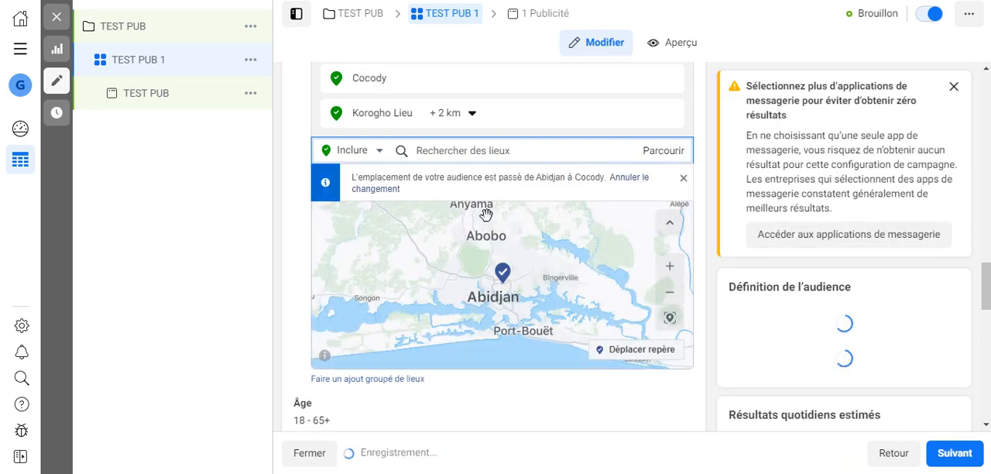
Examine the Cocody targeting on the locations map and dismiss the recommendation to select more messaging apps.
scroll(500, 116, "up", 2)
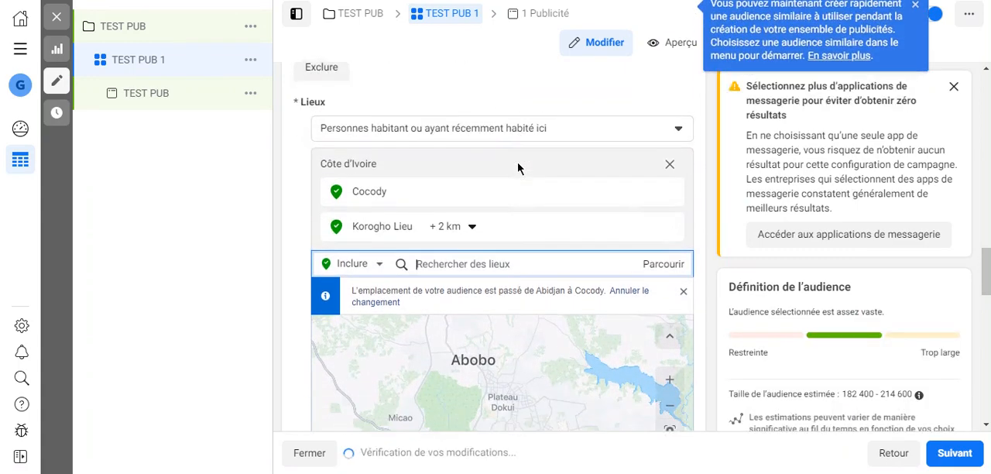
scroll(501, 115, "down", 3)
scroll(491, 233, "up", 3)
scroll(490, 234, "down", 4)
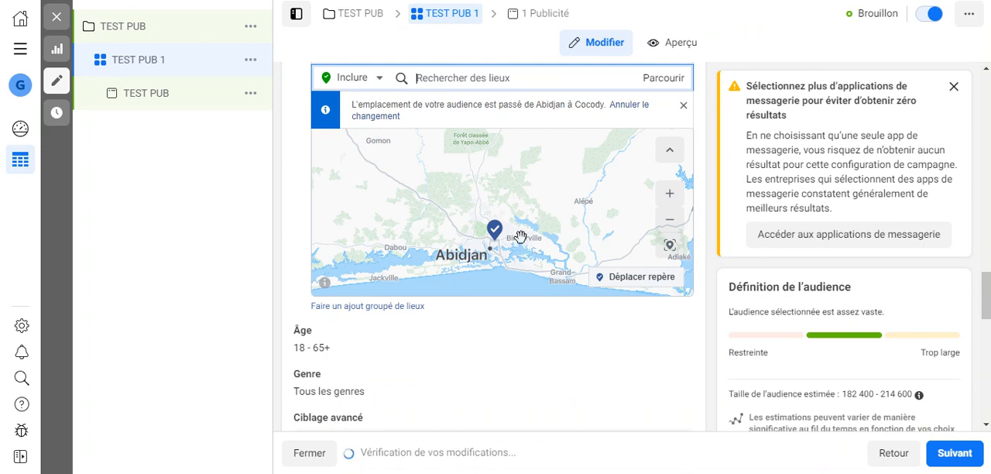
scroll(519, 240, "up", 2)
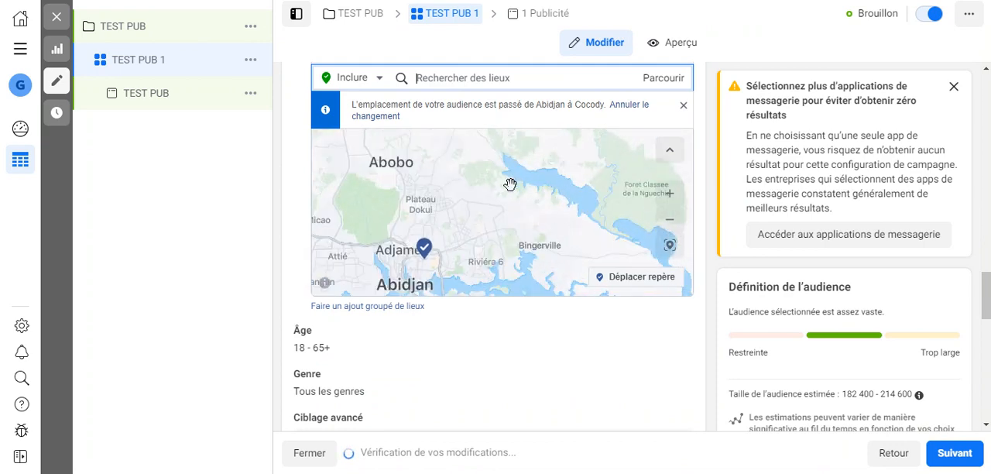
left_click(954, 87)
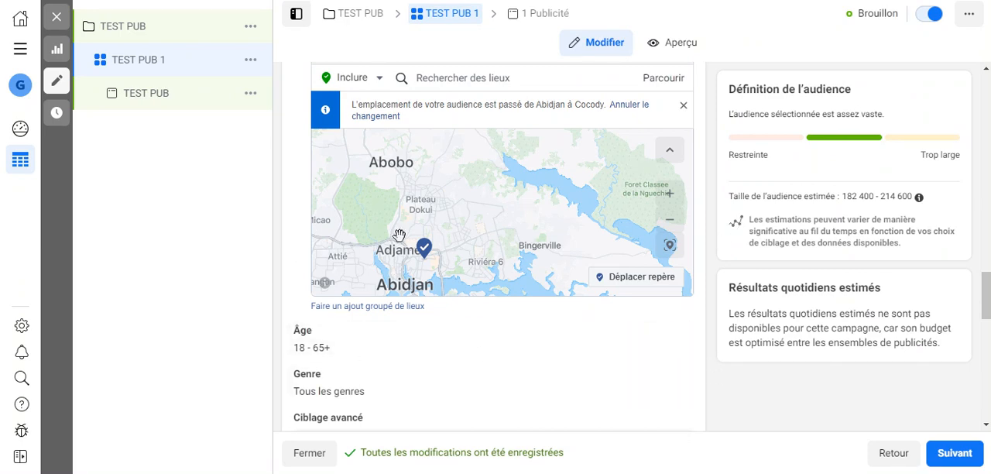
Remove the Cocody and Korogho entries from the audience locations.
scroll(418, 259, "down", 5)
scroll(701, 232, "up", 4)
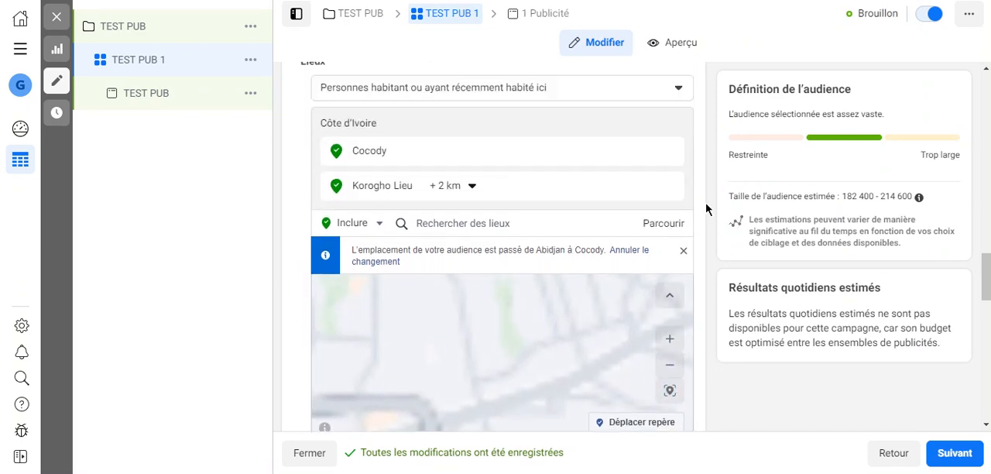
left_click(666, 299)
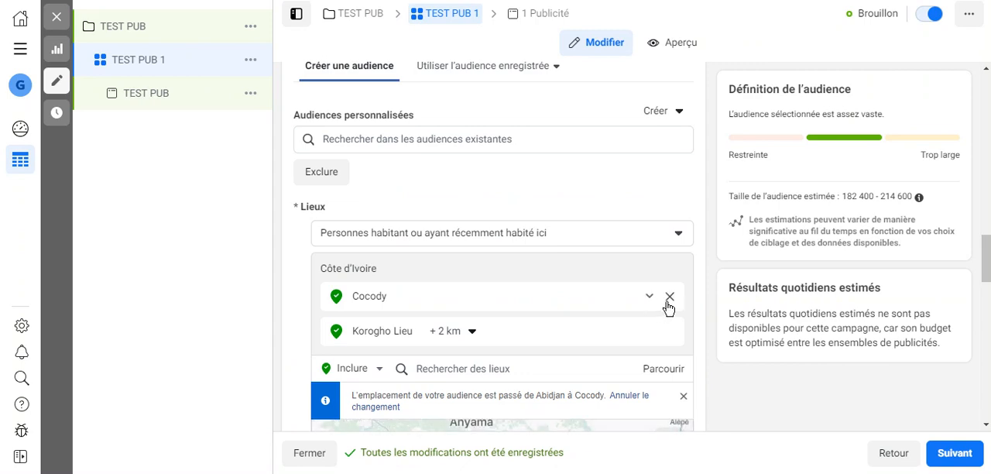
left_click(671, 301)
left_click(671, 302)
Include the whole country Côte d'Ivoire in the audience locations.
left_click(501, 324)
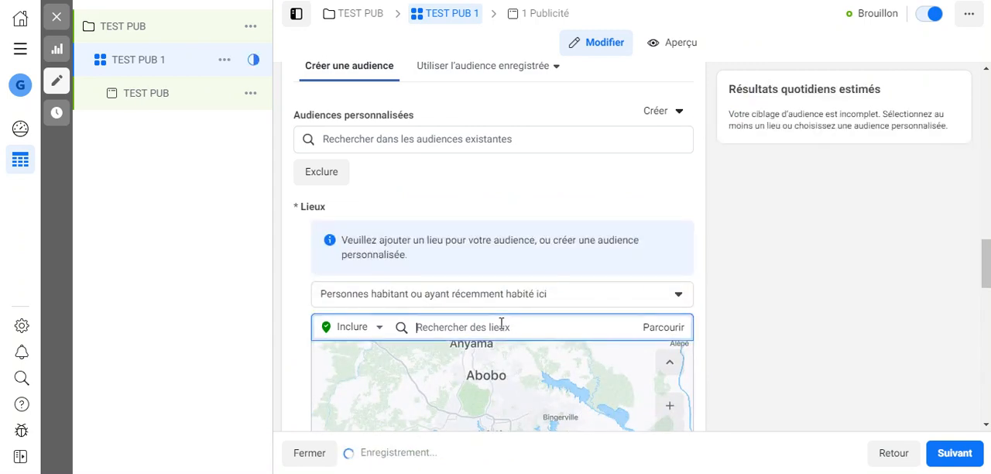
type("c")
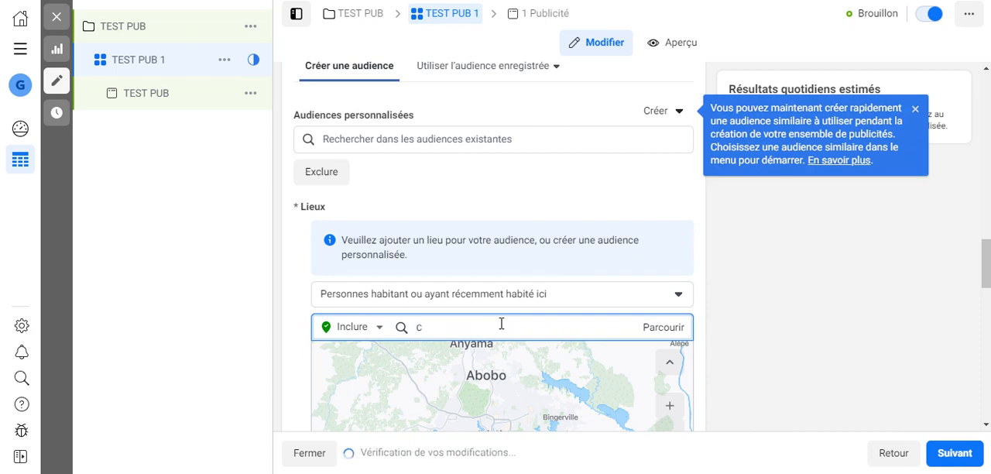
type("ôte")
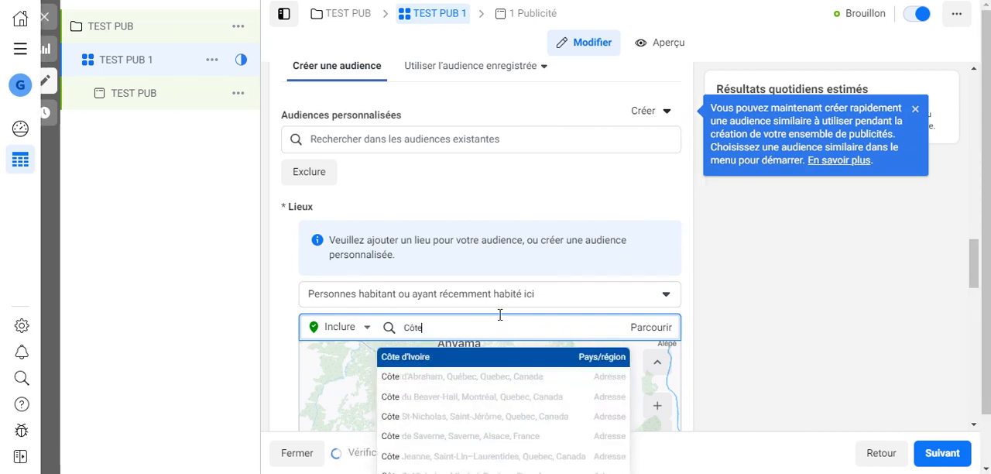
key("Return")
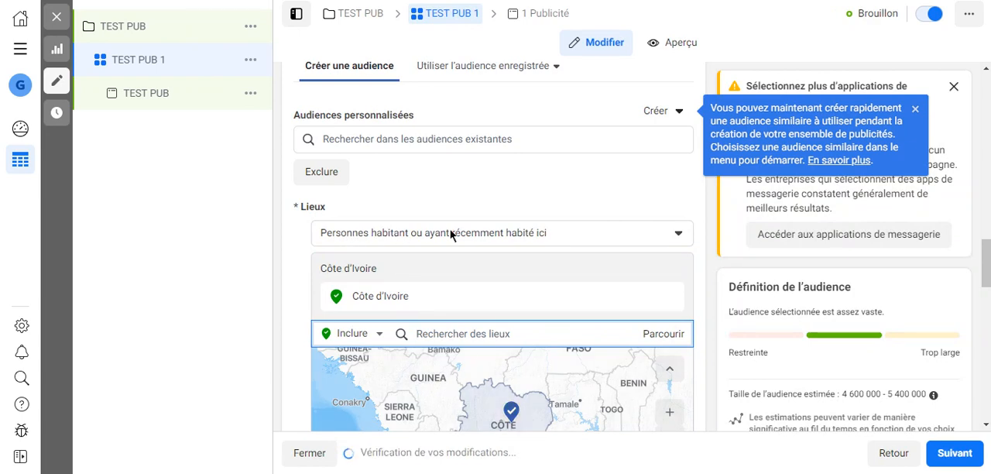
Restrict the location targeting to "Personnes habitant ici" and review the other residence options.
left_click(532, 237)
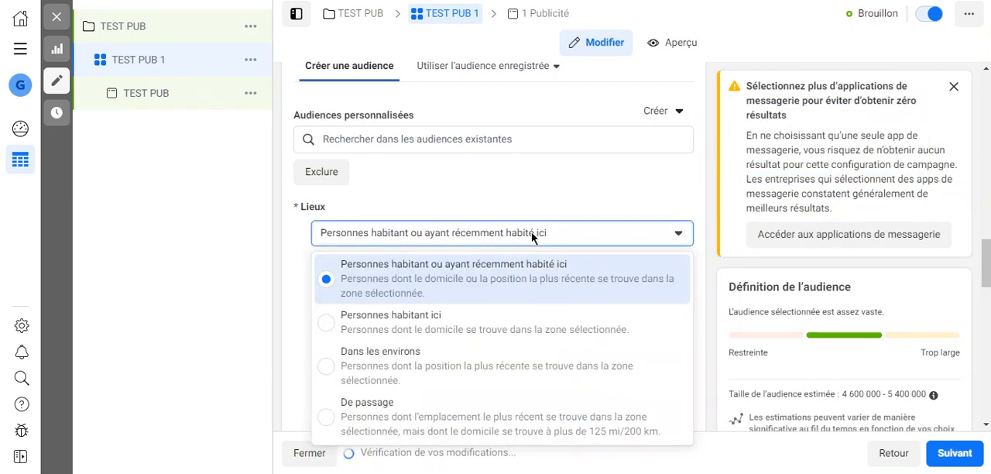
left_click(332, 328)
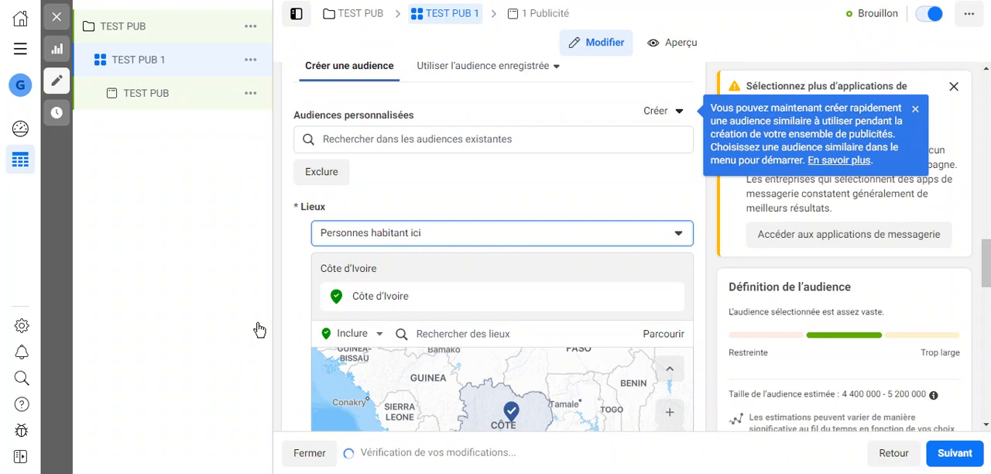
left_click(419, 240)
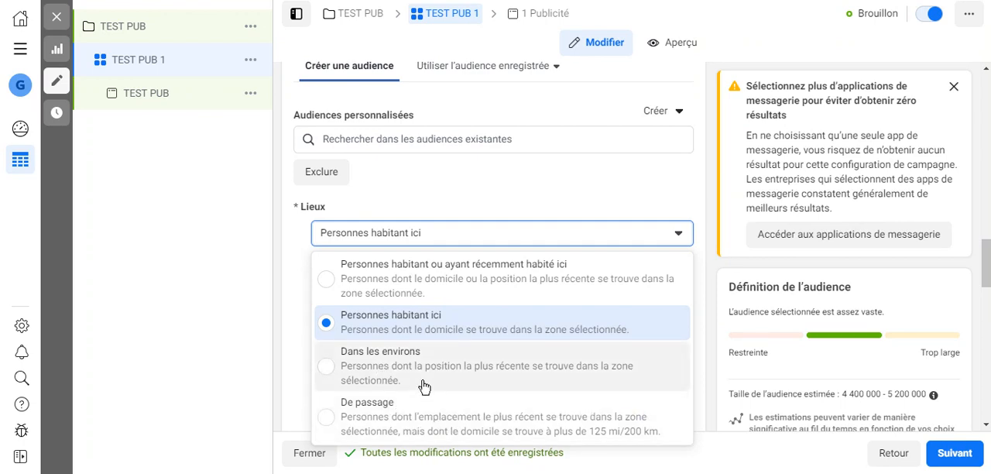
left_click(367, 329)
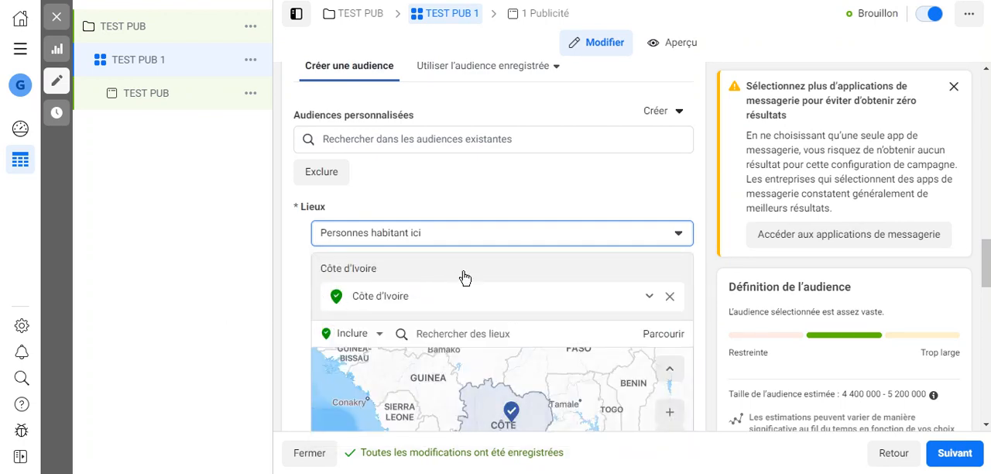
Open the audience age range for editing and set the minimum age to 25.
scroll(433, 268, "down", 5)
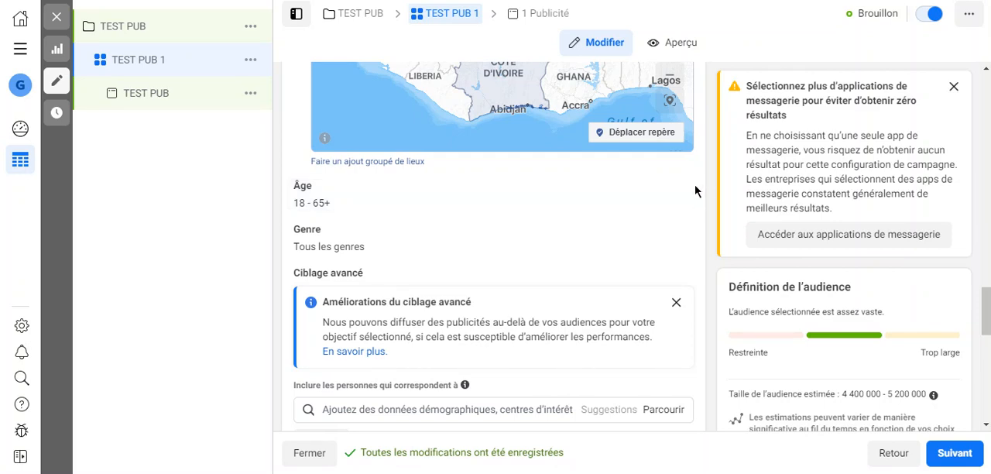
left_click(665, 193)
left_click(339, 207)
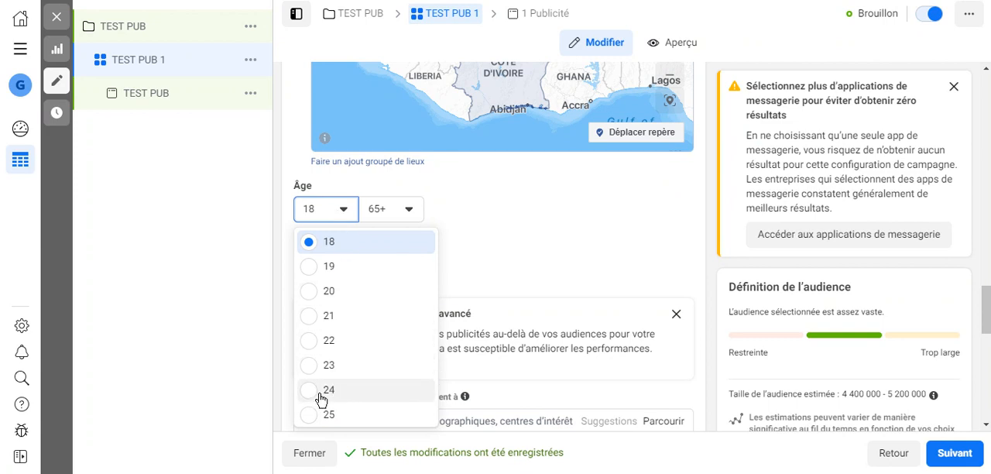
left_click(317, 417)
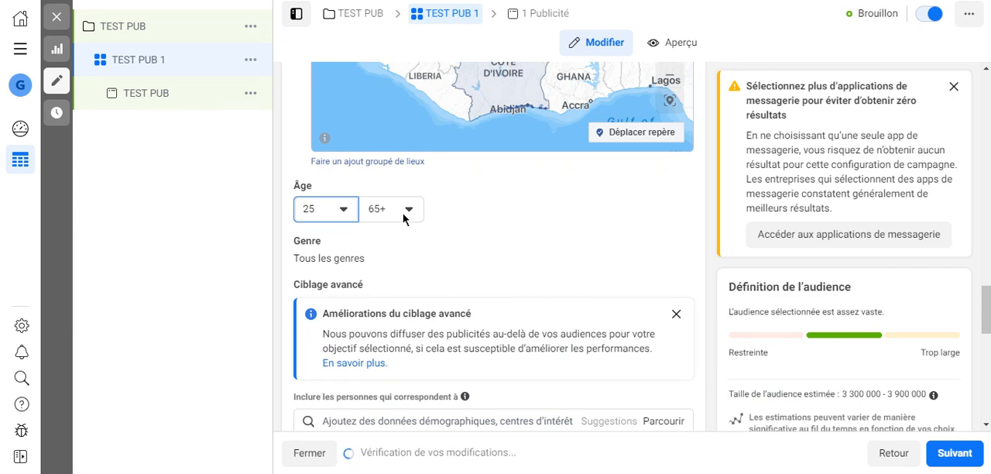
Review the minimum age choices without changing them and dismiss the "Améliorations du ciblage avancé" notice.
left_click(347, 213)
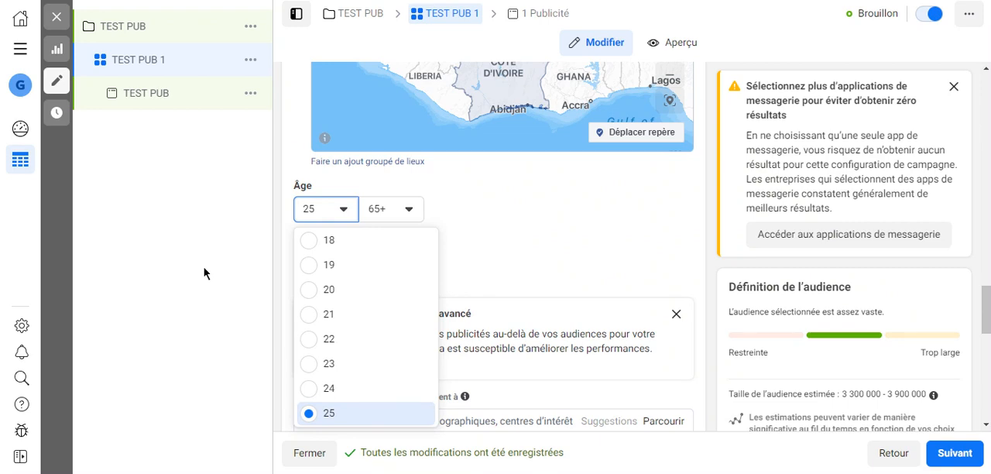
left_click(240, 269)
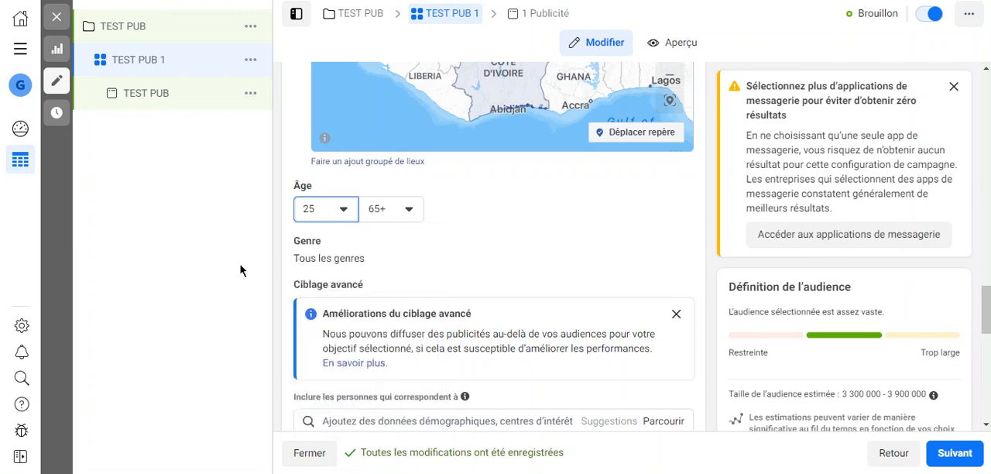
left_click(676, 314)
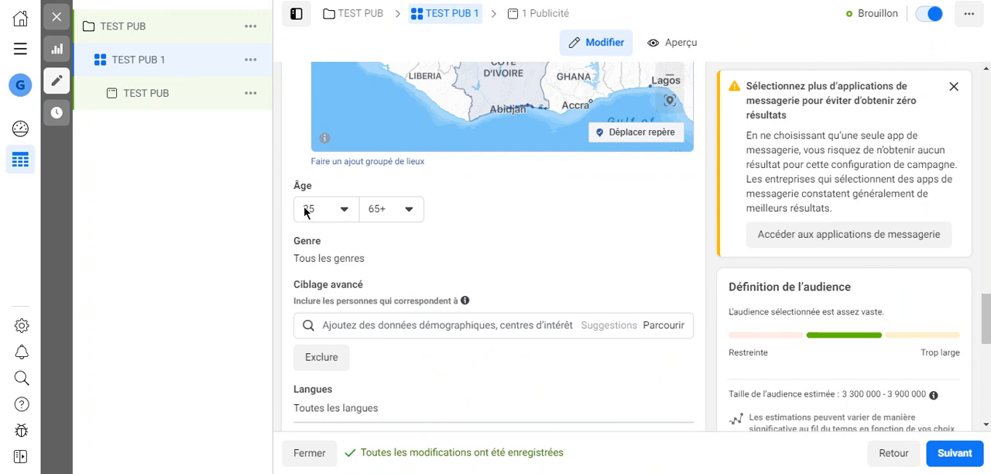
Set the audience's maximum age to 50.
left_click(407, 220)
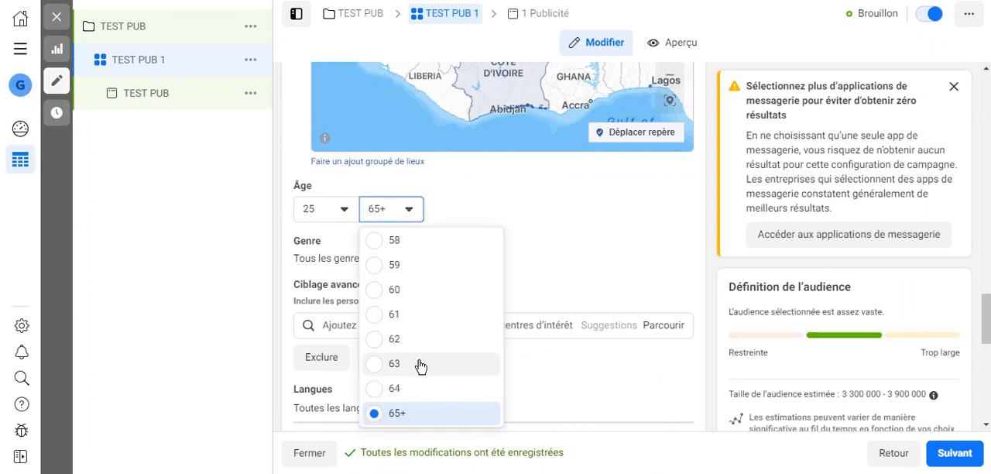
scroll(419, 366, "up", 3)
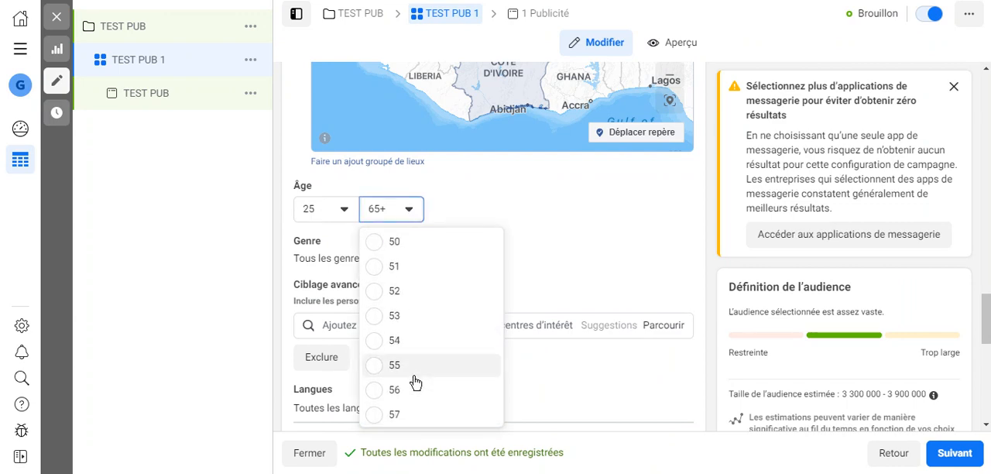
scroll(416, 381, "up", 1)
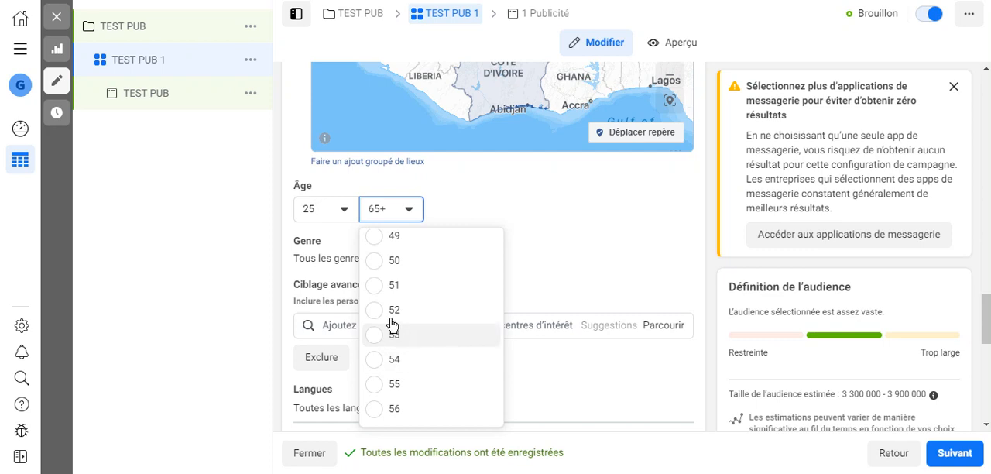
left_click(377, 268)
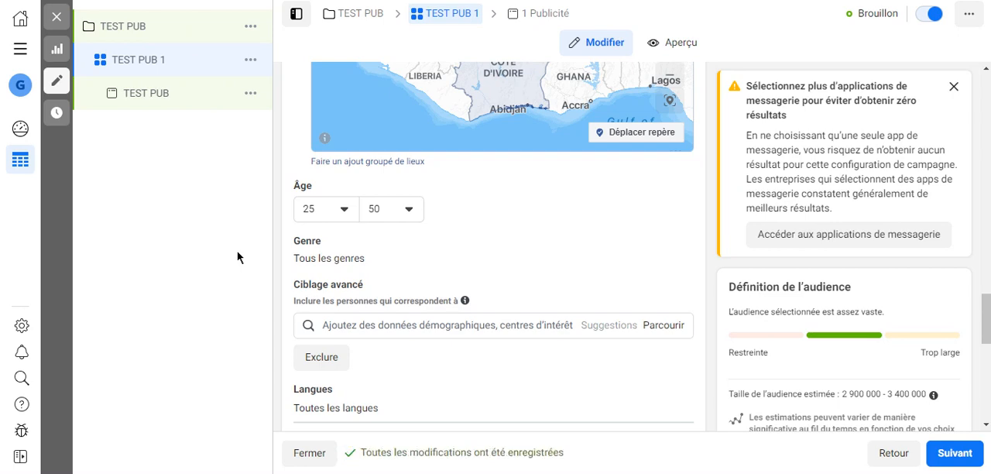
Set the audience's maximum age to 54 and dismiss the messaging applications warning.
left_click(418, 210)
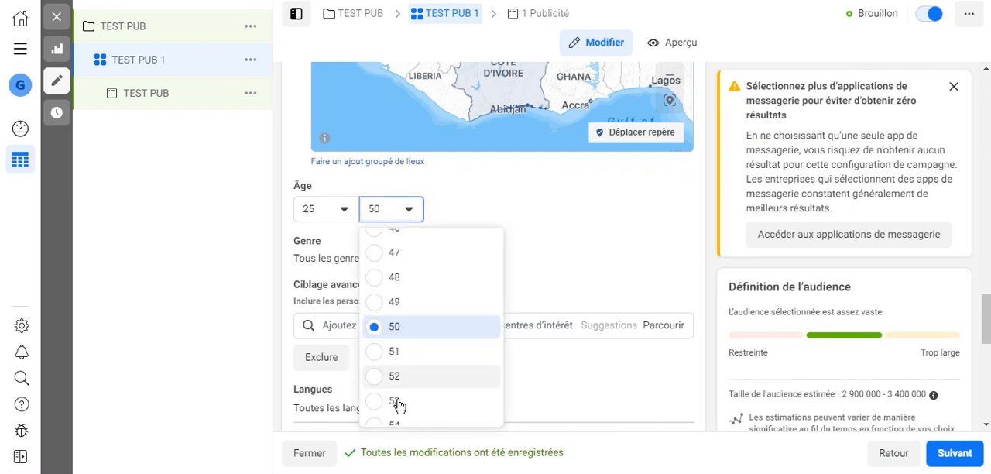
left_click(391, 423)
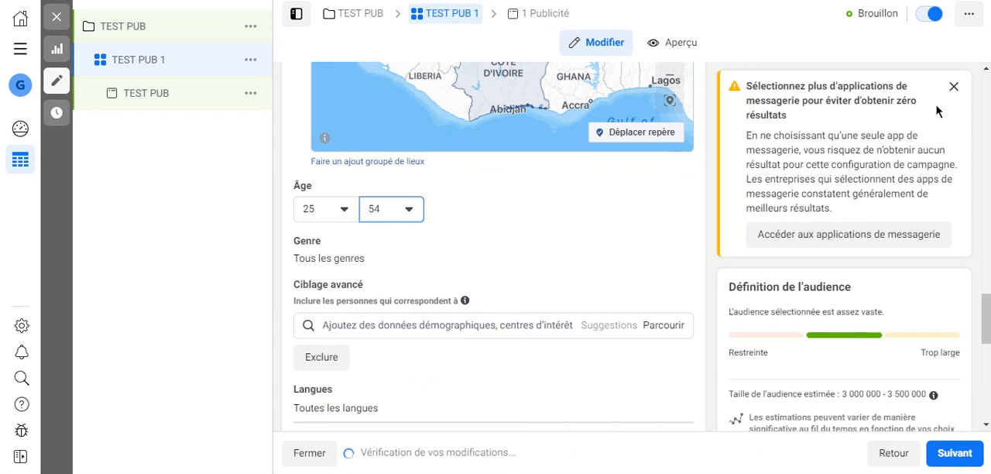
left_click(954, 86)
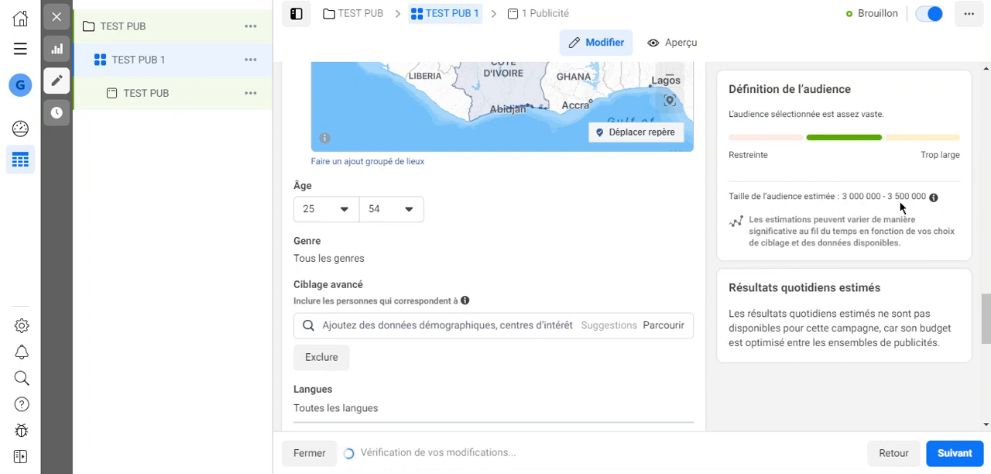
Compare the estimated audience size for the Hommes, Femmes and Tous gender options, finishing with Tous selected.
left_click(657, 242)
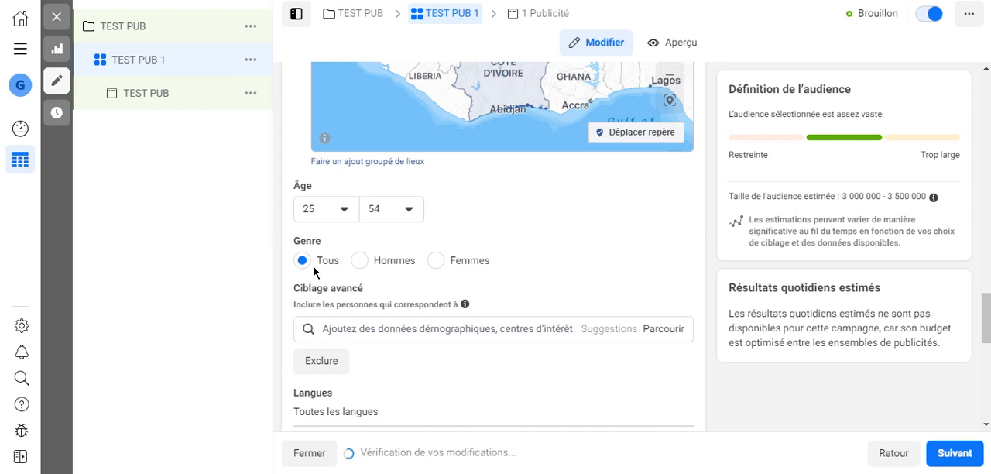
left_click(360, 261)
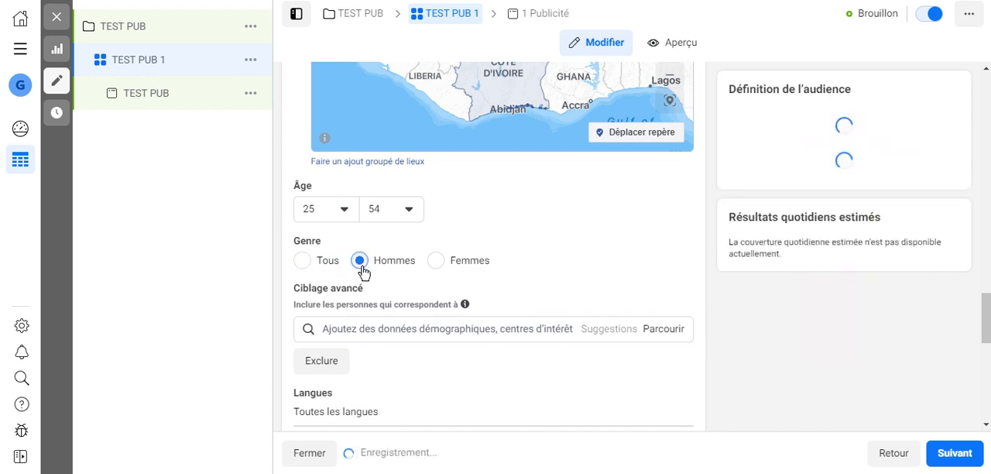
left_click(434, 262)
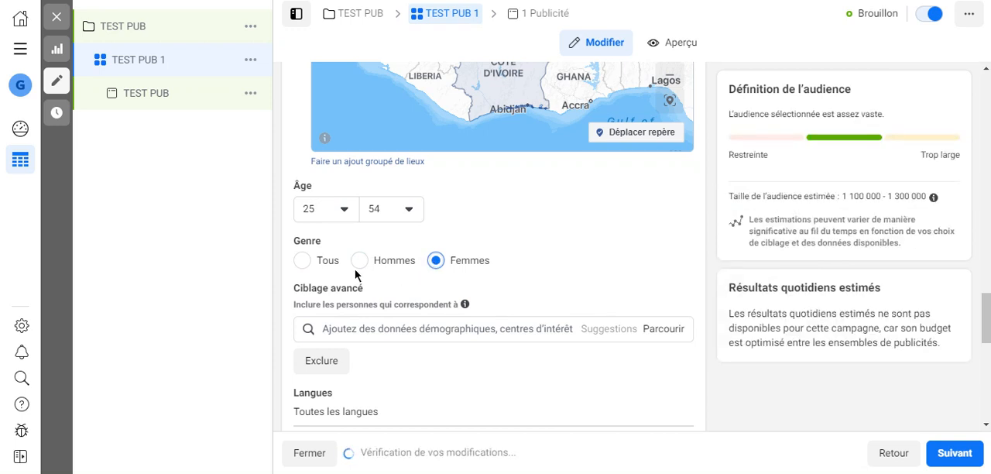
left_click(302, 261)
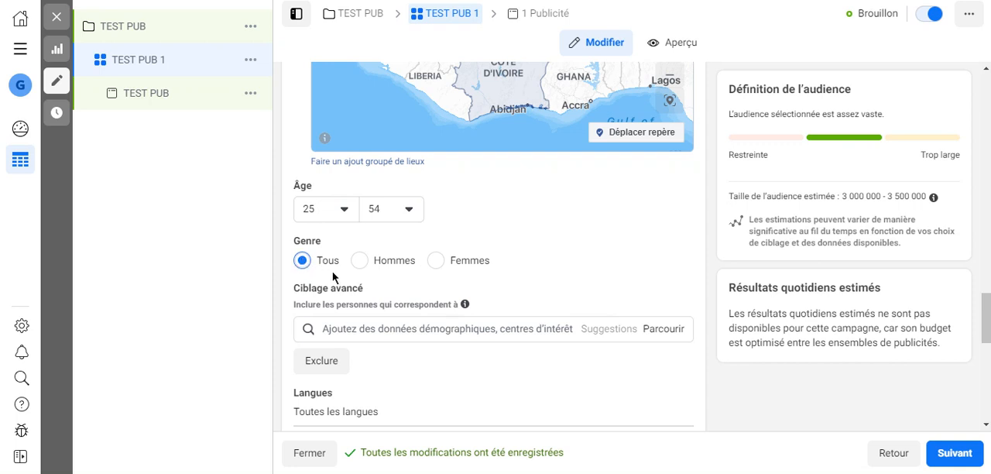
left_click(360, 261)
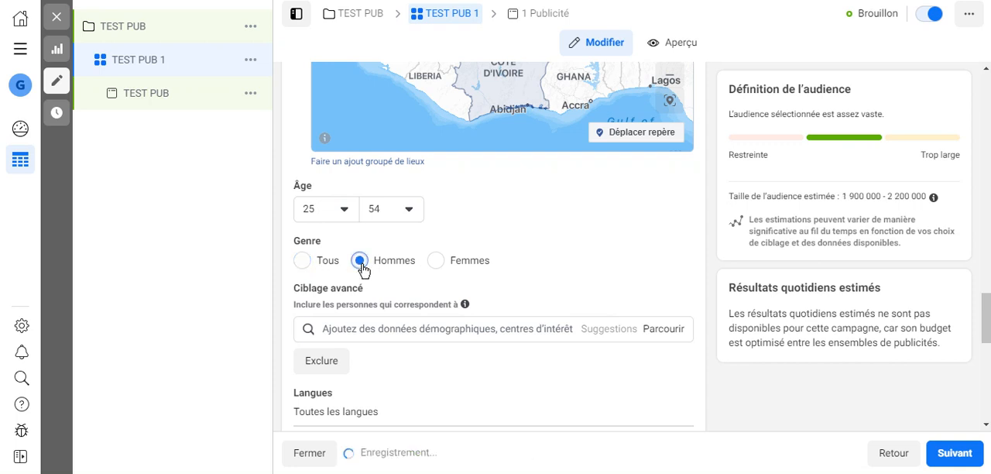
left_click(438, 262)
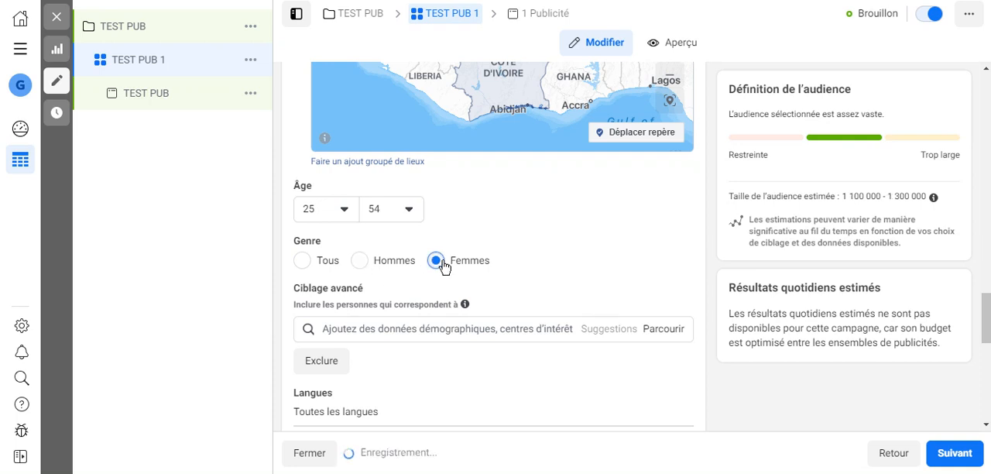
left_click(306, 266)
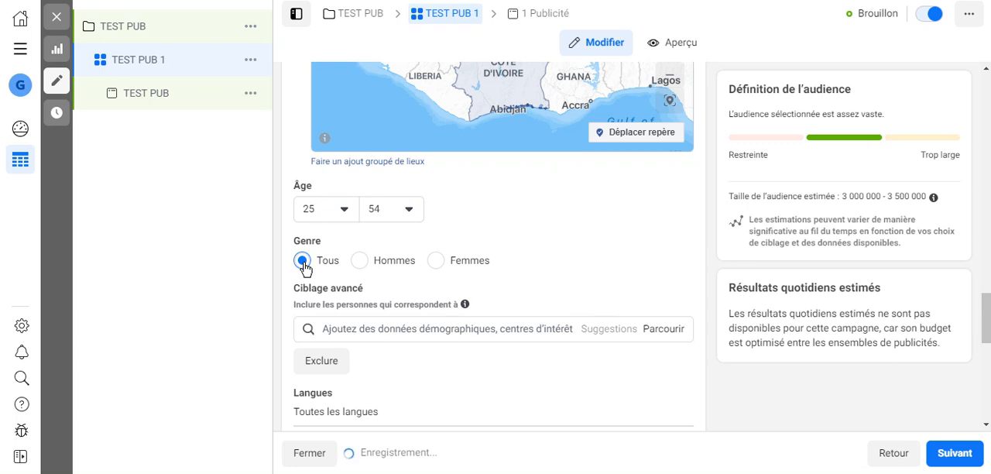
left_click(437, 262)
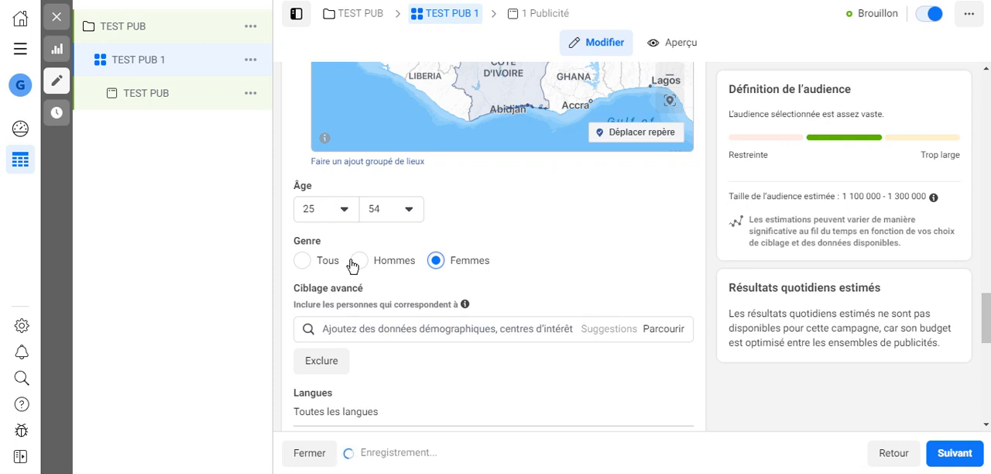
left_click(303, 261)
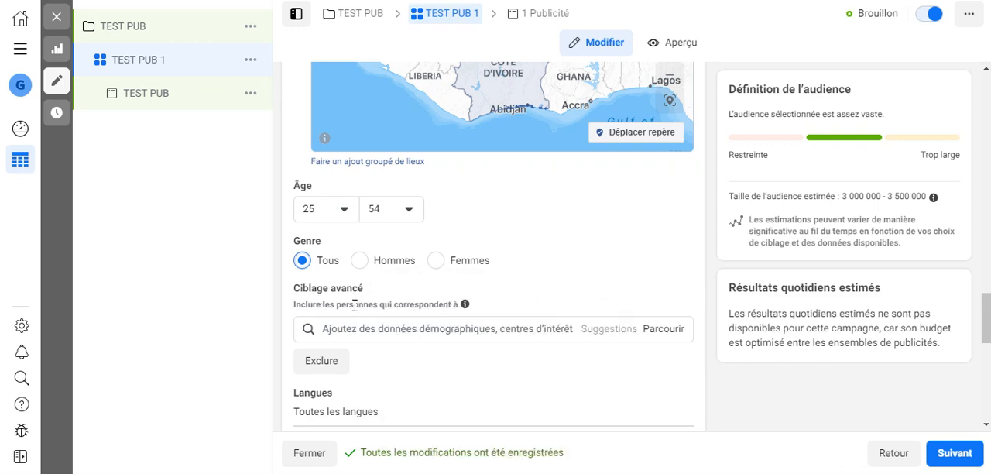
Browse the advanced targeting criteria under Données démographiques, Évènements marquants, and examine the Anniversaire options.
scroll(356, 304, "down", 2)
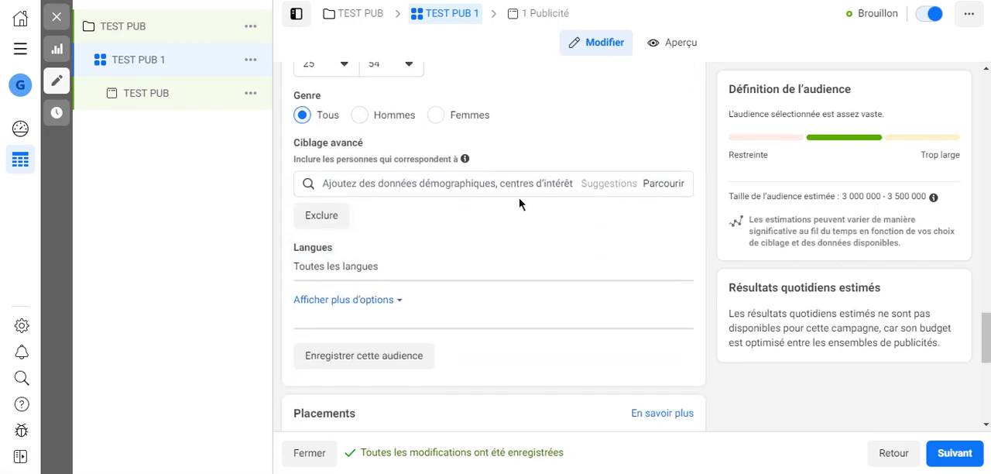
left_click(664, 186)
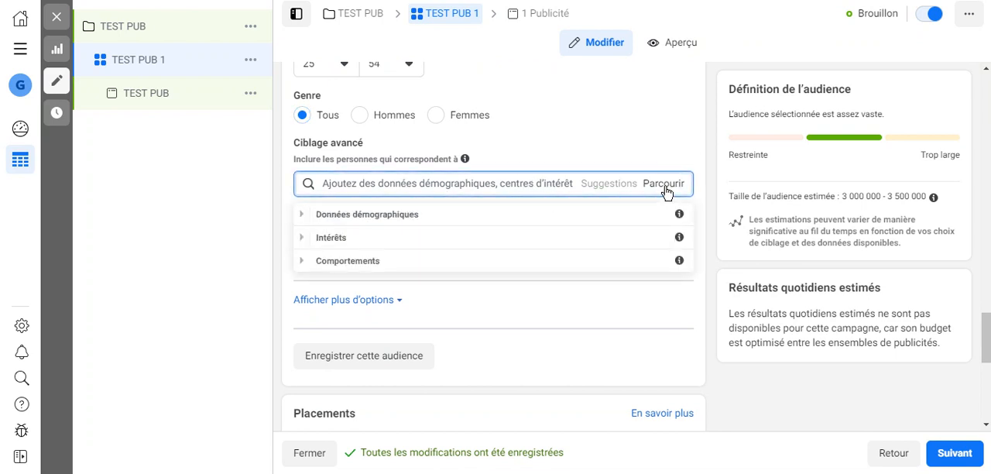
left_click(304, 222)
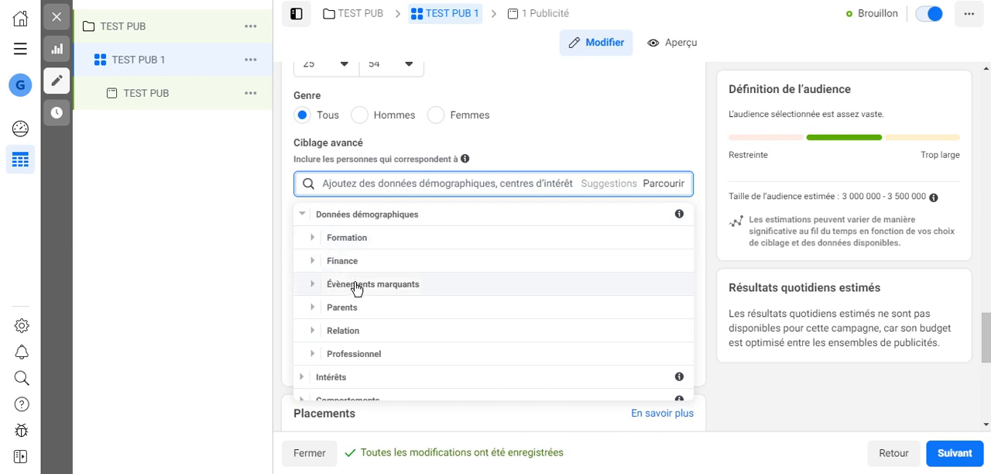
left_click(312, 285)
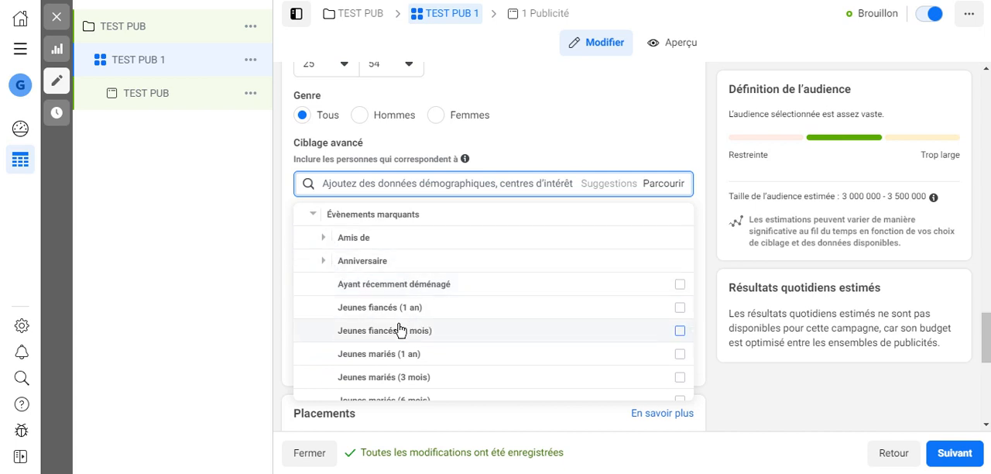
left_click(321, 264)
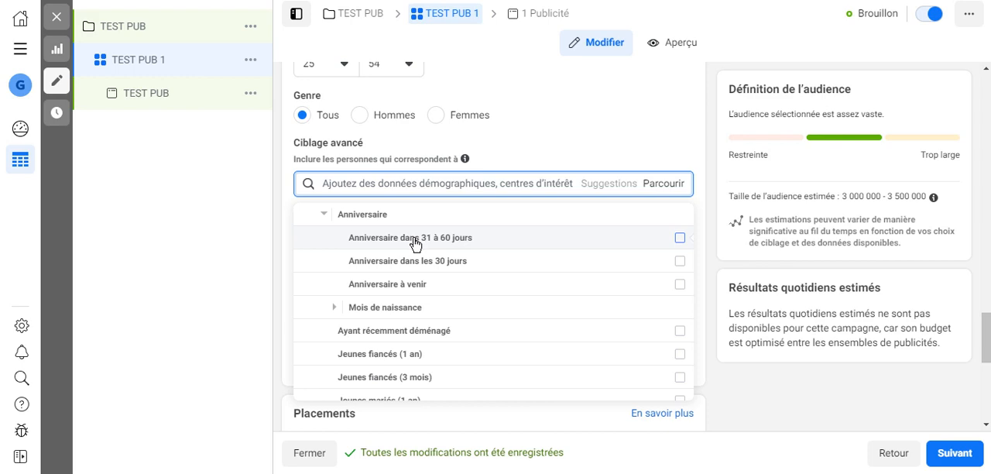
mouse_move(496, 237)
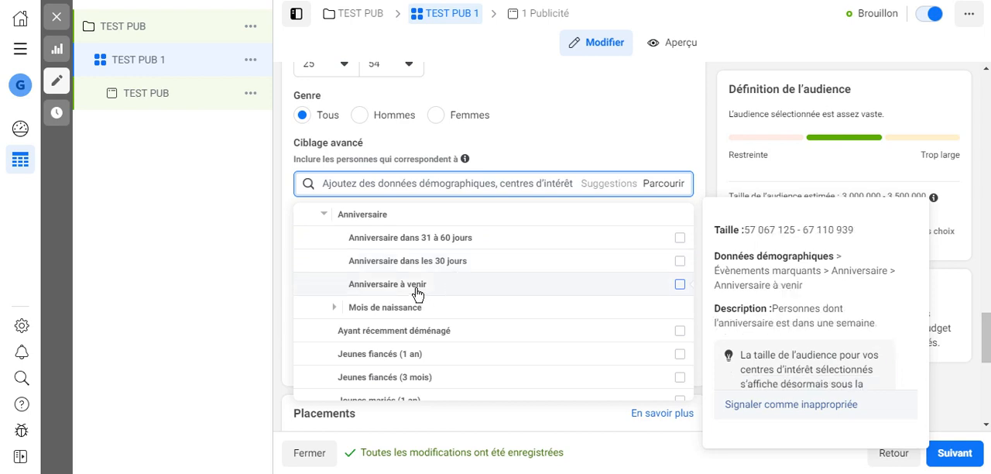
Examine the Mois de naissance targeting options, and collapse the birthday and Évènements marquants categories.
left_click(334, 308)
scroll(352, 312, "down", 1)
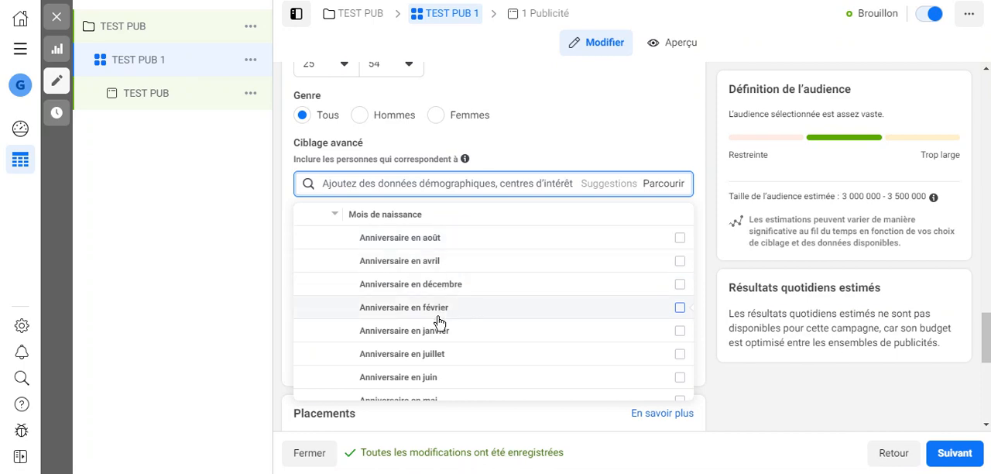
mouse_move(438, 321)
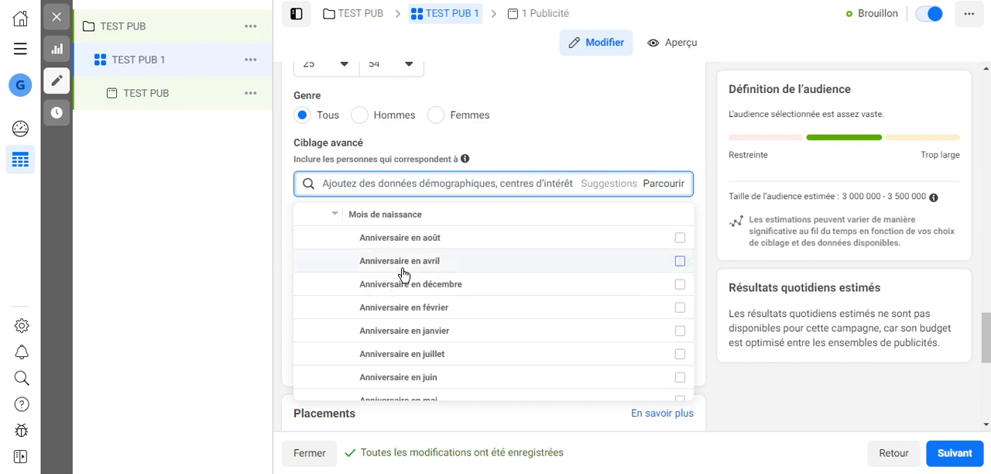
mouse_move(402, 274)
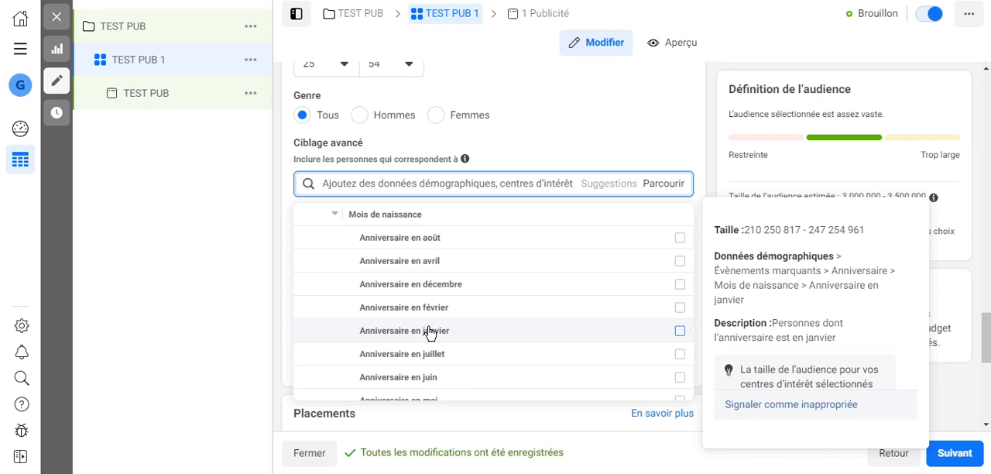
left_click(334, 215)
scroll(334, 223, "up", 1)
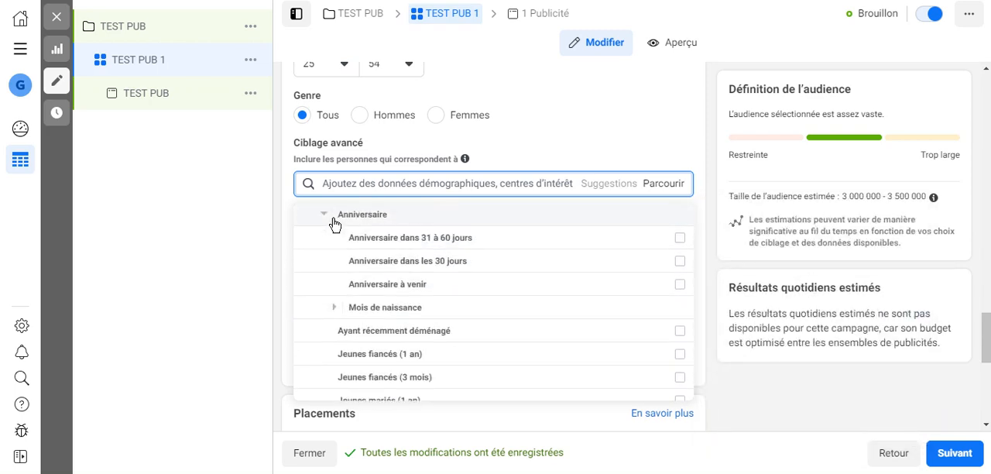
left_click(323, 217)
scroll(322, 220, "up", 1)
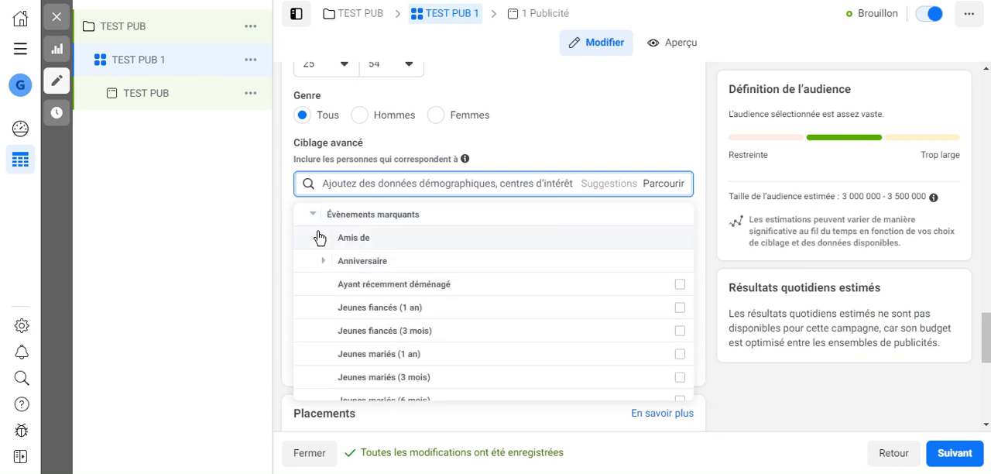
left_click(315, 216)
scroll(316, 218, "up", 1)
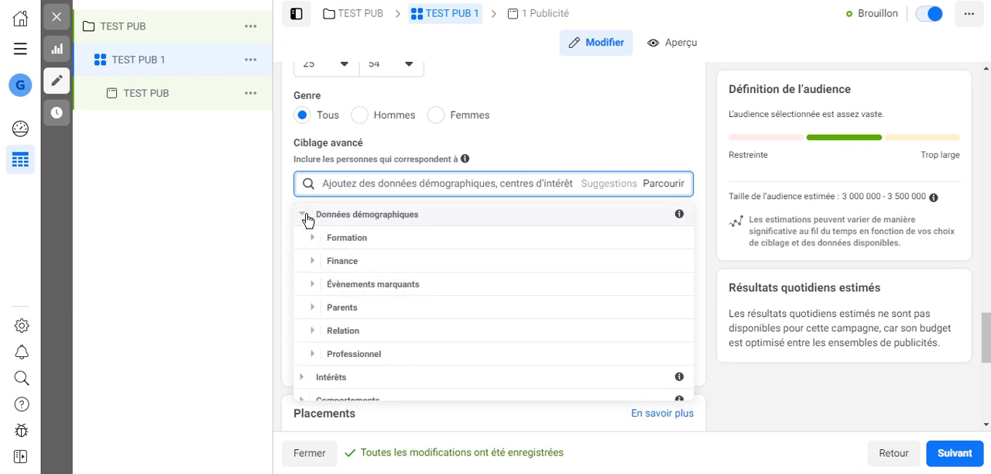
Examine the Situation amoureuse targeting options in the Relation category of the demographic data.
left_click(312, 330)
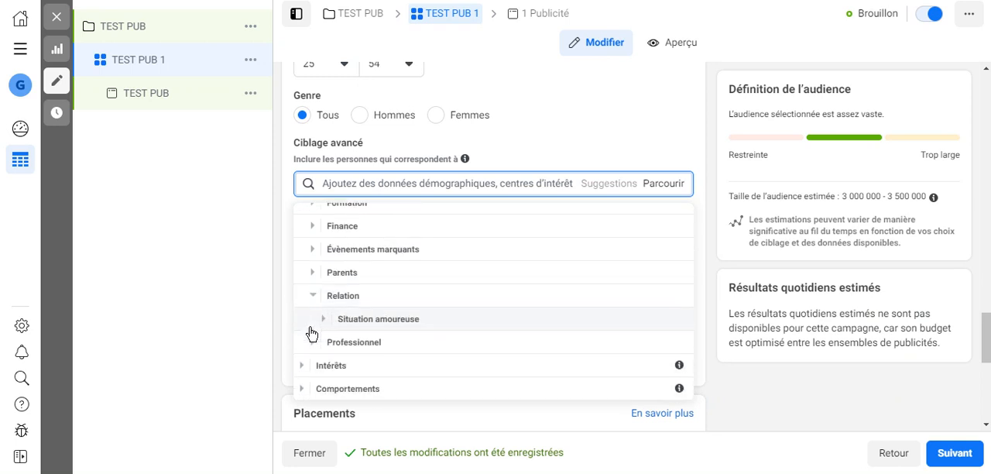
left_click(324, 319)
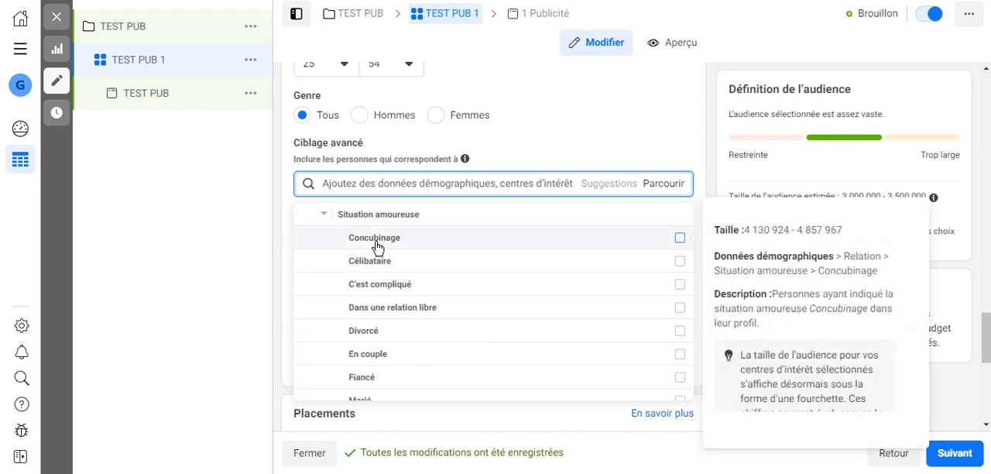
mouse_move(395, 339)
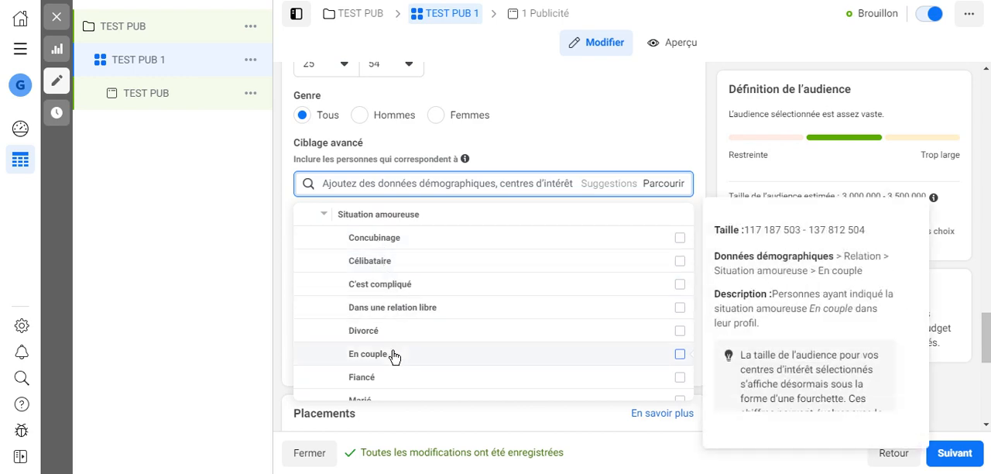
scroll(389, 379, "down", 1)
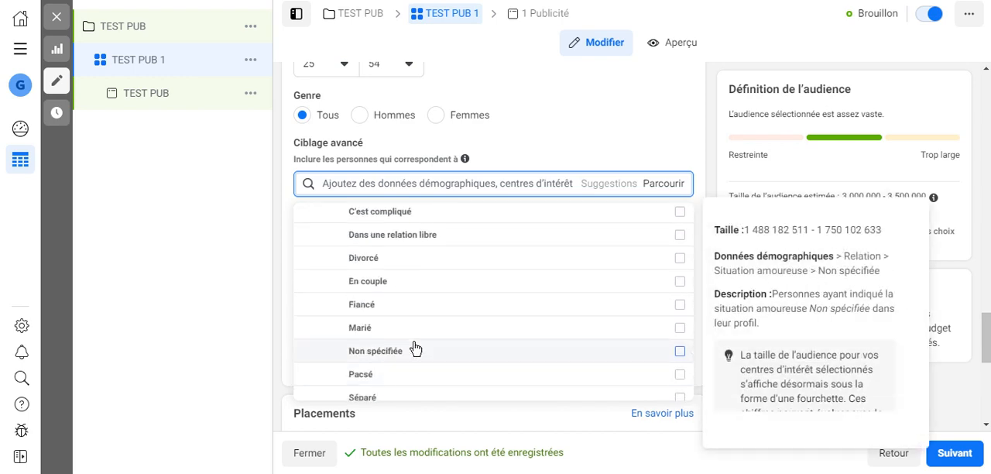
scroll(415, 349, "down", 1)
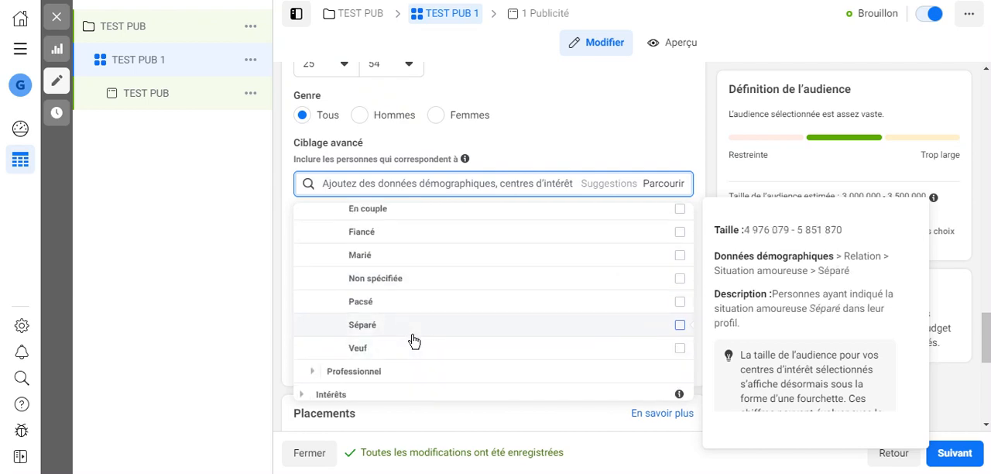
Collapse the Situation amoureuse options and the Données démographiques category in the advanced targeting criteria.
scroll(403, 351, "up", 4)
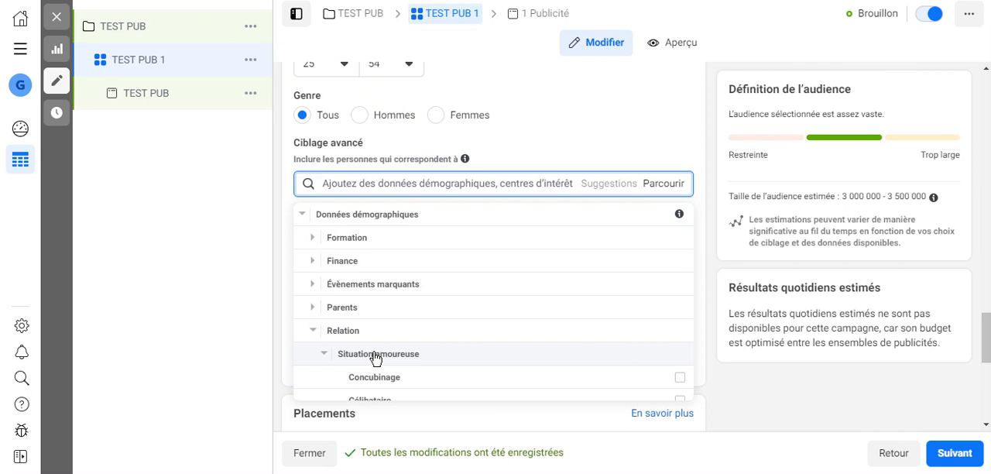
left_click(324, 355)
scroll(332, 361, "up", 1)
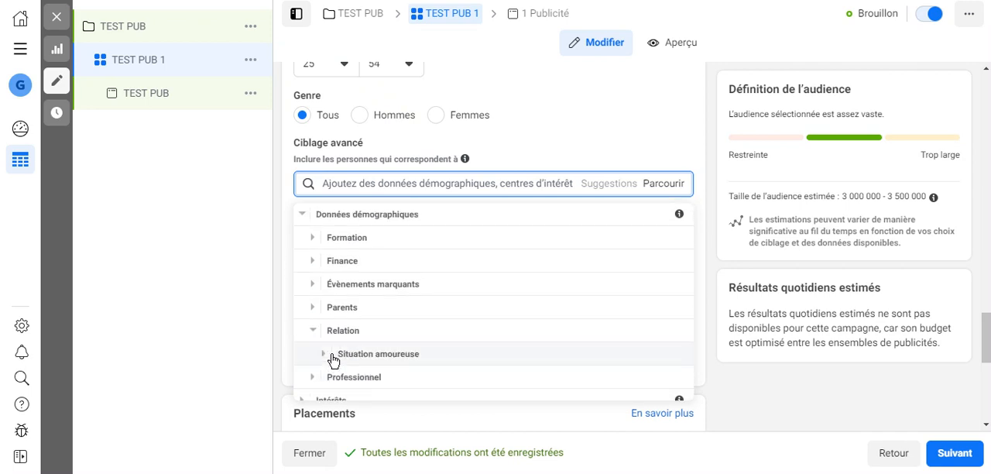
left_click(304, 217)
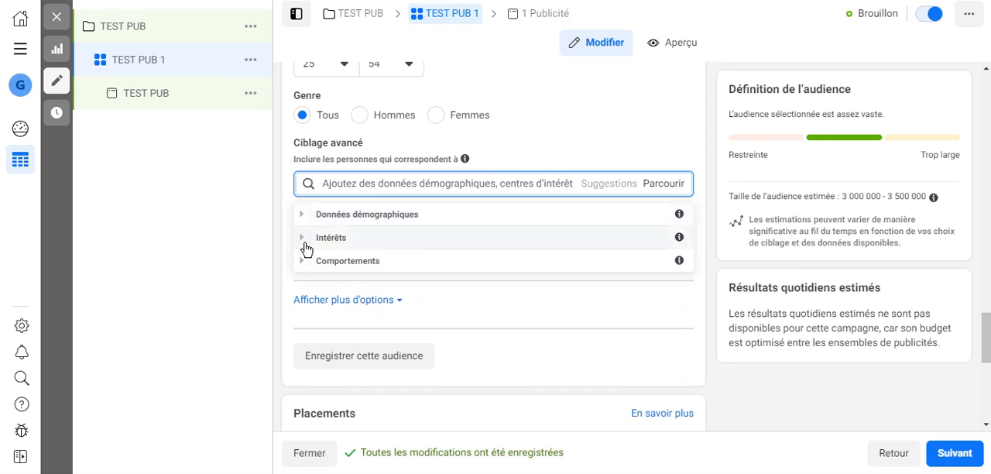
Browse the Affaires et industrie interests, including the Design (conception) and En ligne subcategories.
left_click(302, 238)
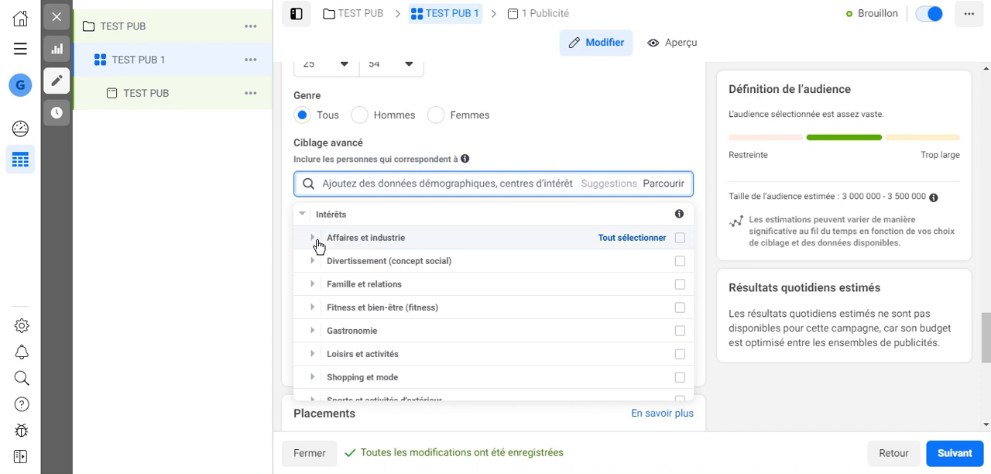
left_click(314, 241)
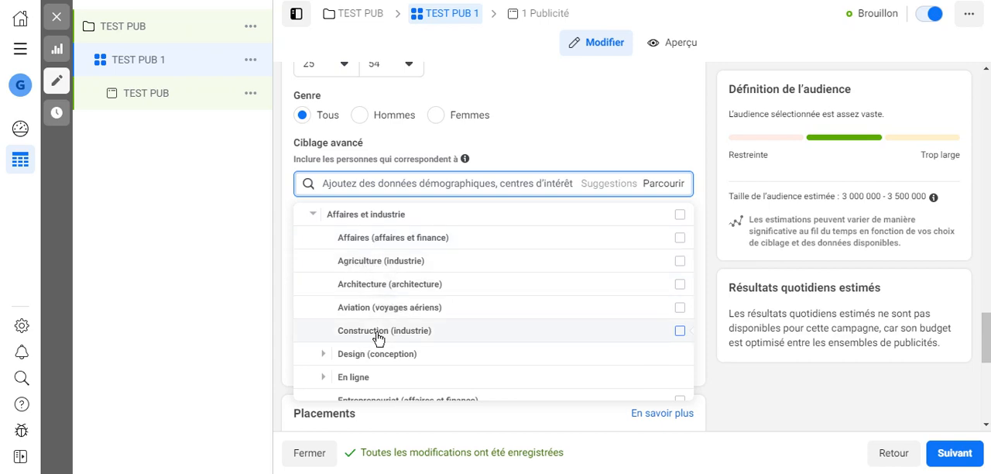
scroll(378, 337, "down", 1)
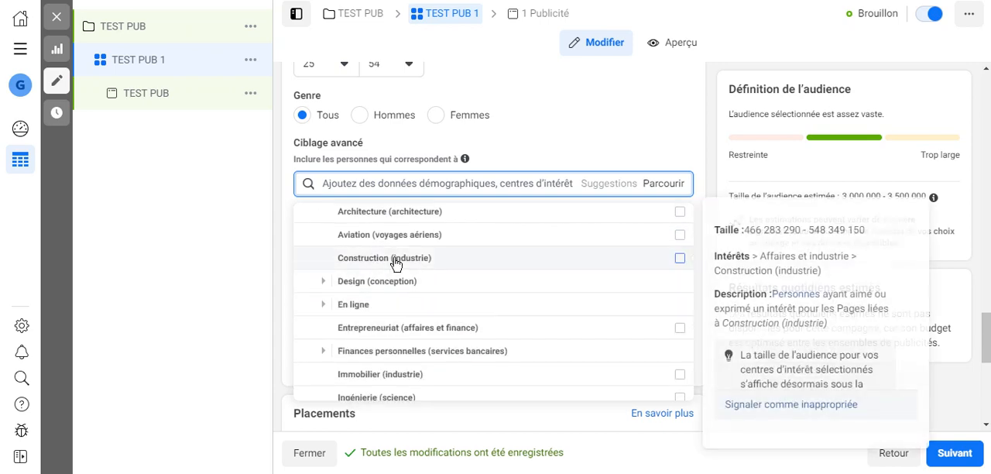
left_click(321, 285)
scroll(338, 282, "down", 1)
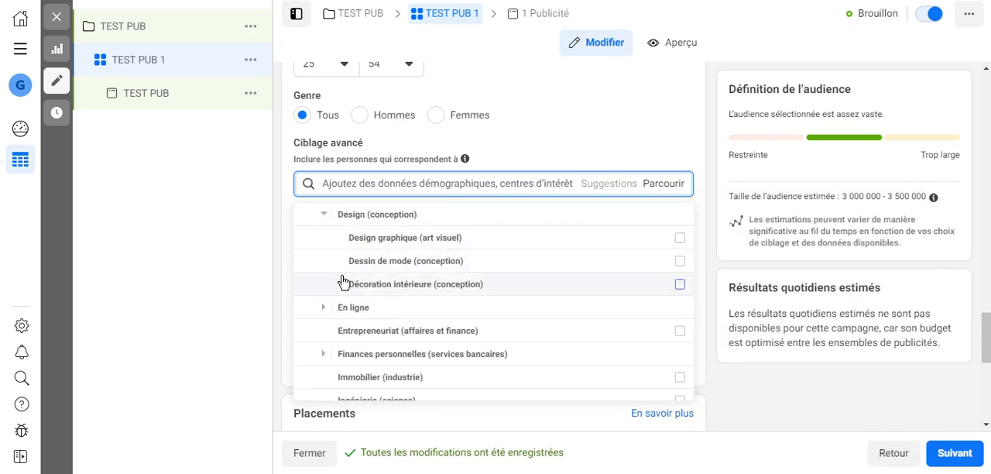
left_click(324, 309)
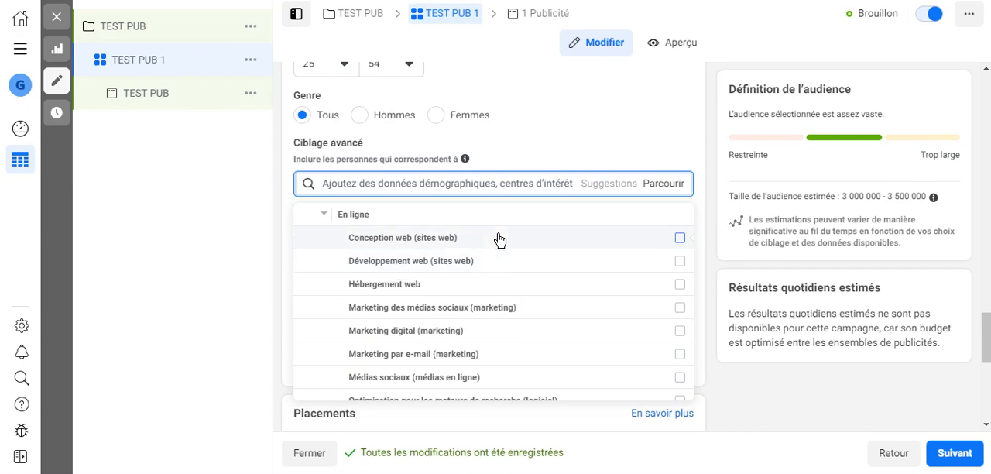
scroll(434, 264, "up", 1)
scroll(436, 265, "down", 5)
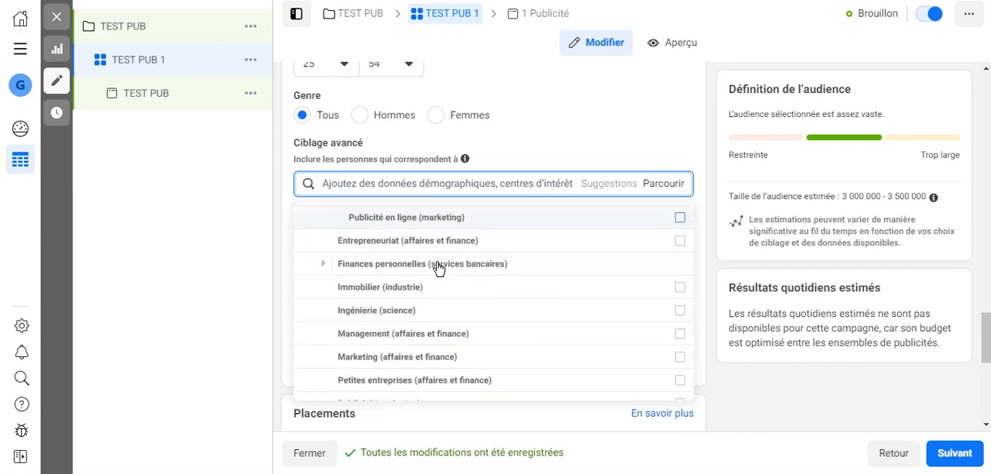
Look through the remaining Intérêts categories, from Divertissement to Technologie, and return to the start of the list.
scroll(438, 268, "down", 4)
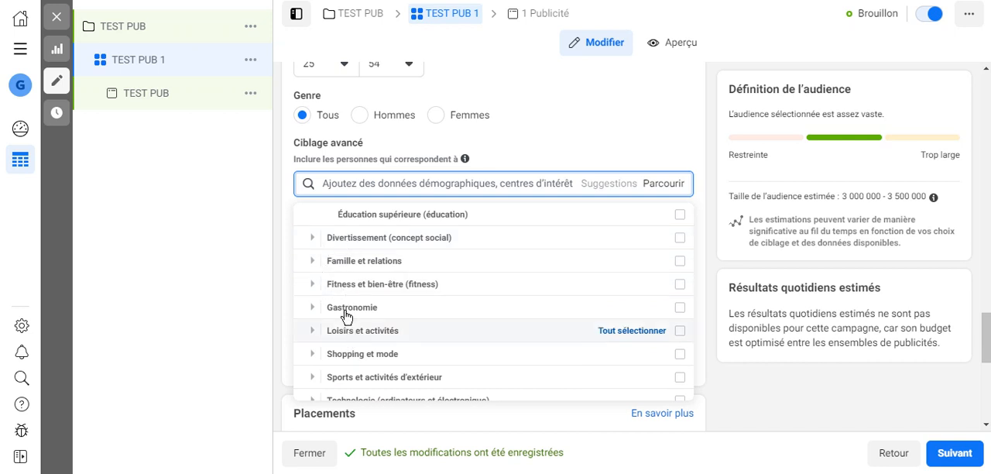
scroll(366, 319, "down", 1)
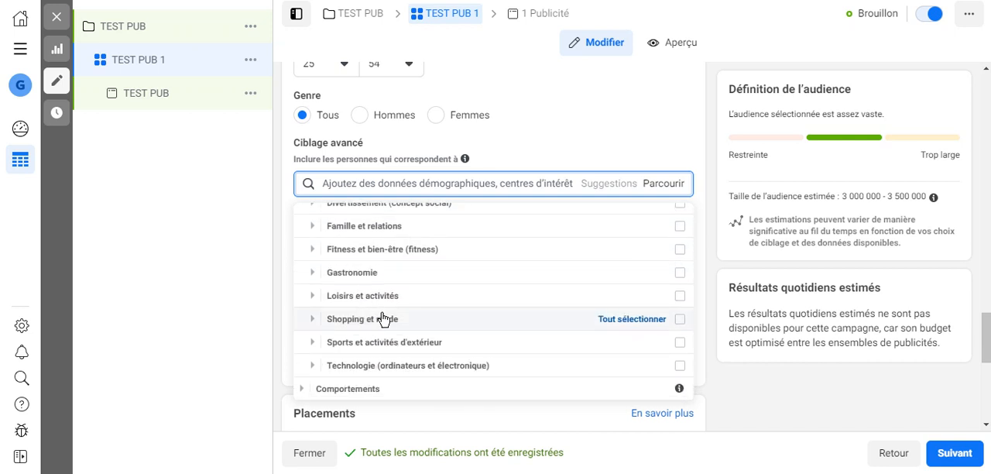
scroll(379, 319, "up", 5)
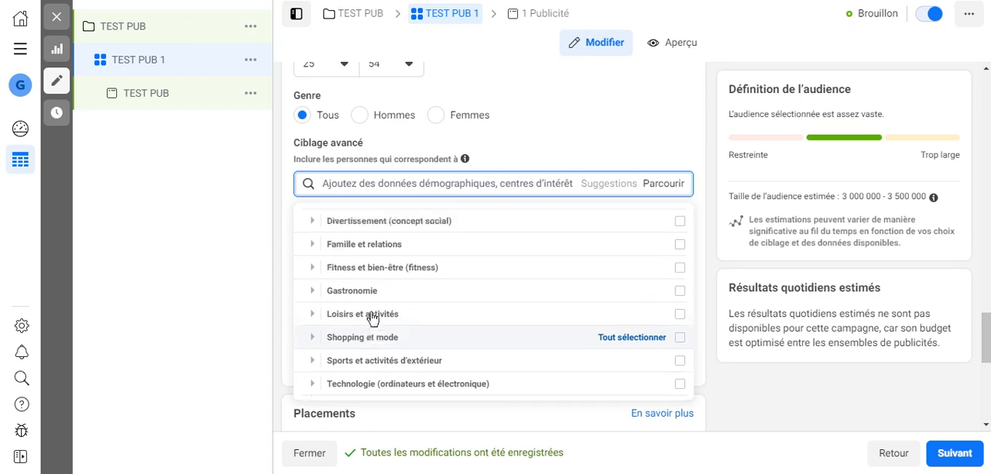
scroll(372, 317, "up", 4)
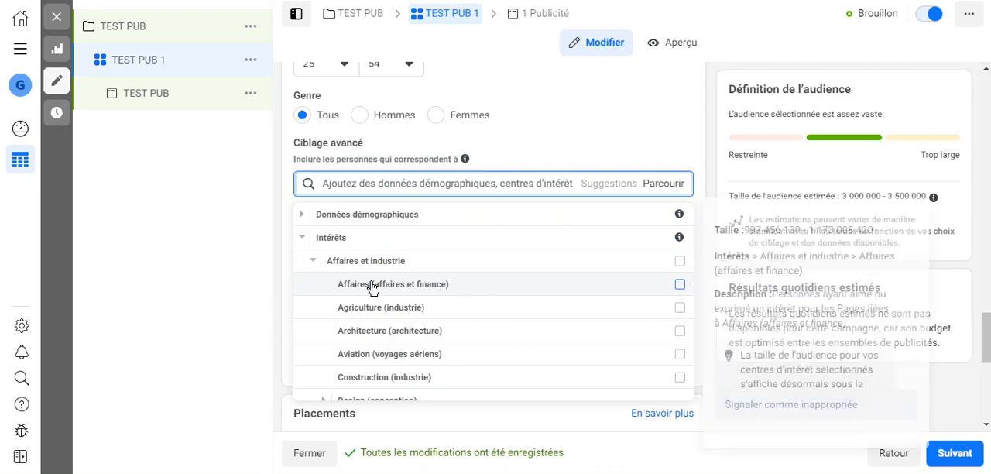
Add the Affaires (affaires et finance) interest to the advanced targeting, and remove it again.
left_click(343, 293)
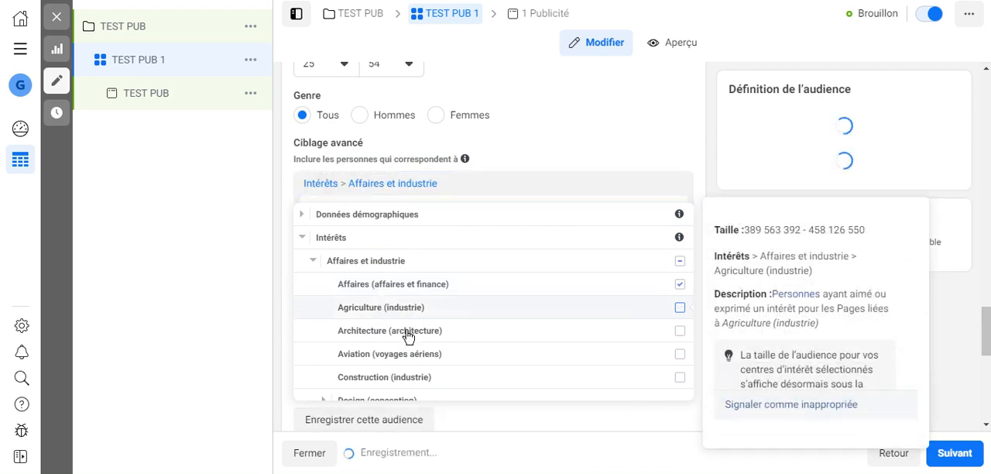
left_click(263, 253)
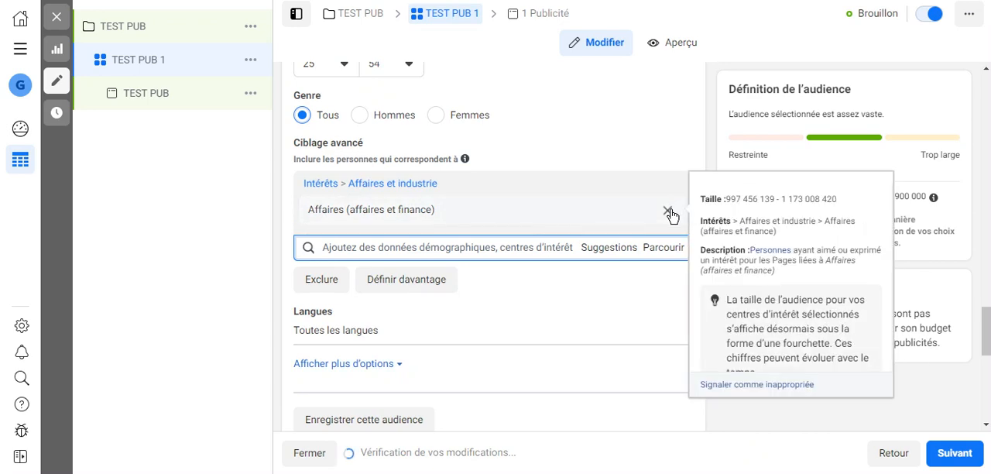
left_click(667, 210)
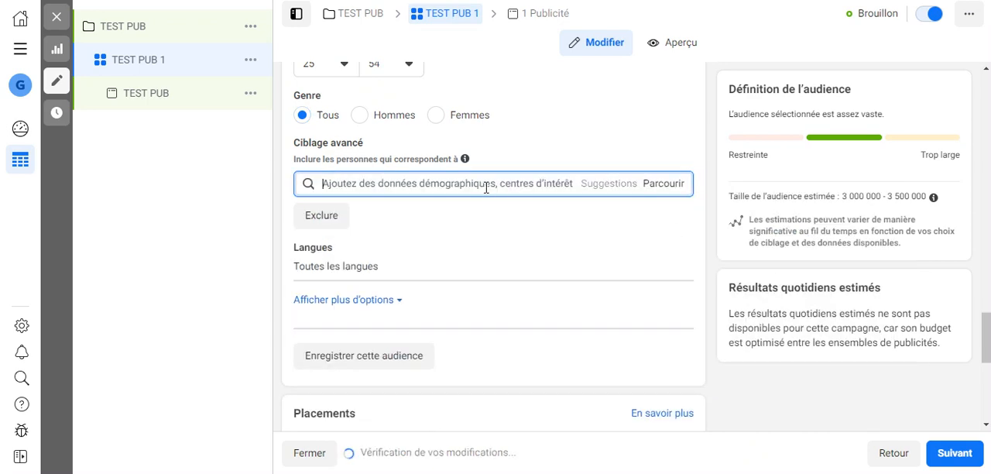
Search the targeting criteria for "entrepreneuriat" and add the Entrepreneuriat (affaires et finance) interest.
type("entrepreneuriat")
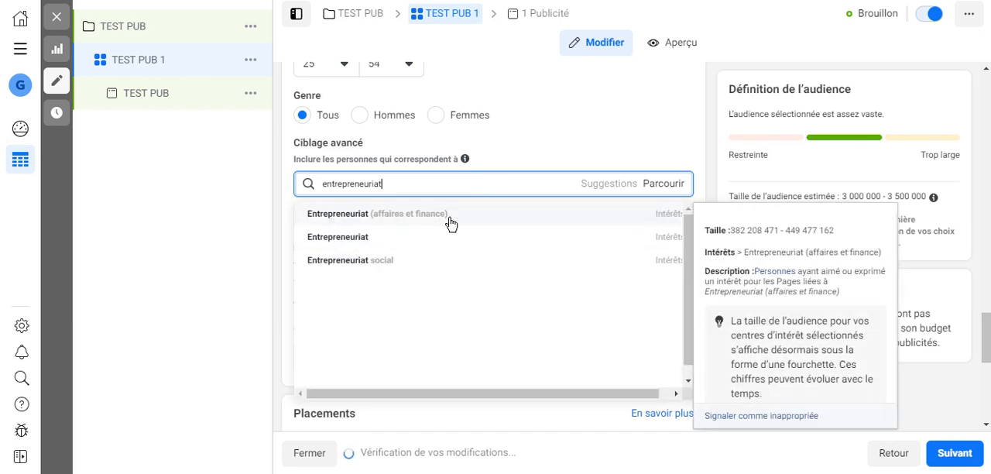
left_click(353, 220)
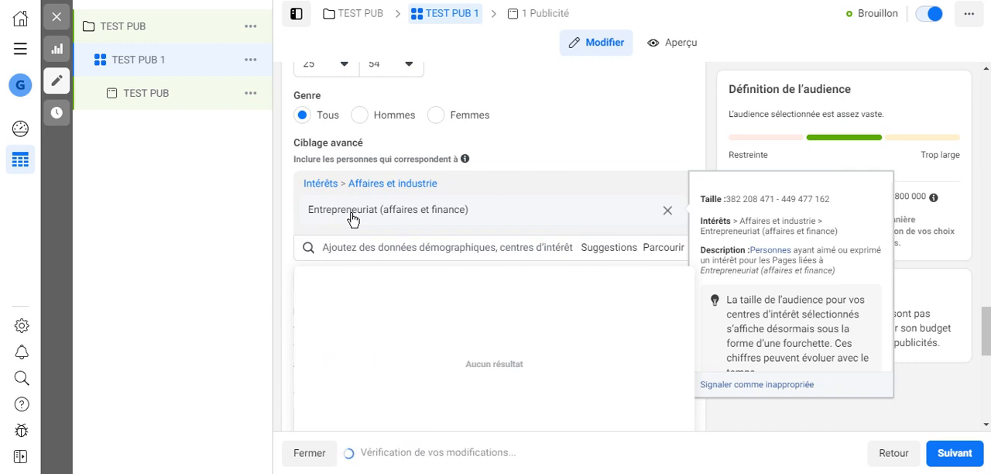
left_click(261, 277)
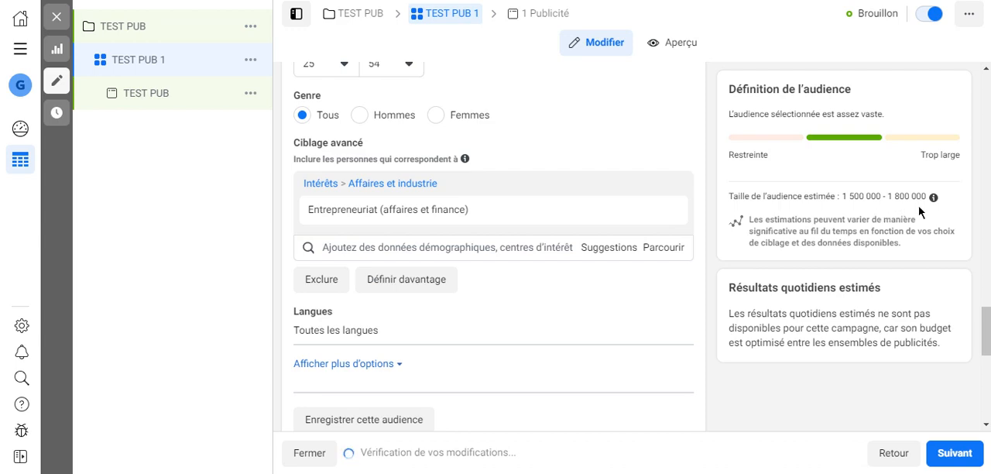
Examine the criteria suggested for Entrepreneuriat (affaires et finance), and remove that interest from the targeting.
left_click(601, 253)
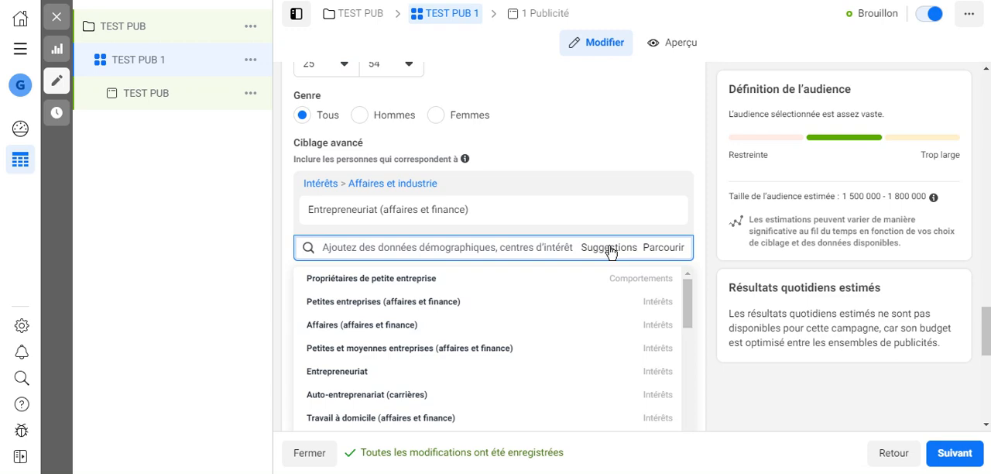
mouse_move(354, 286)
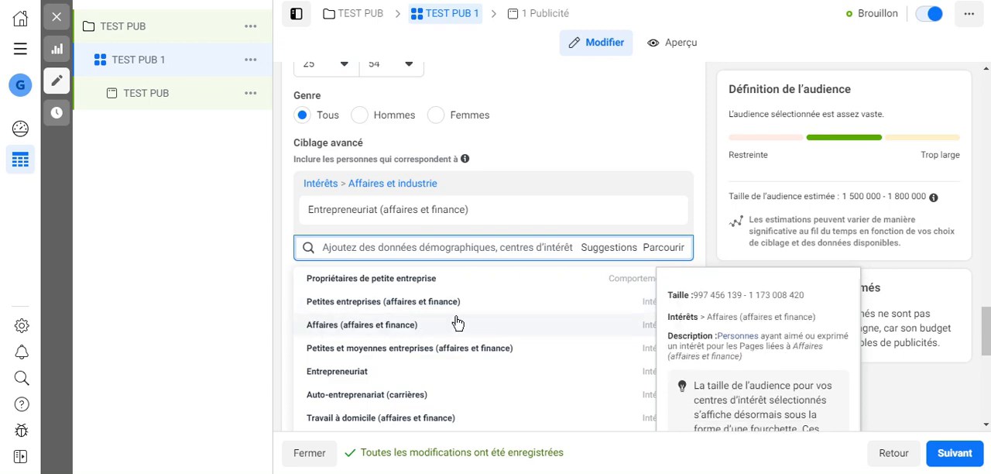
mouse_move(661, 219)
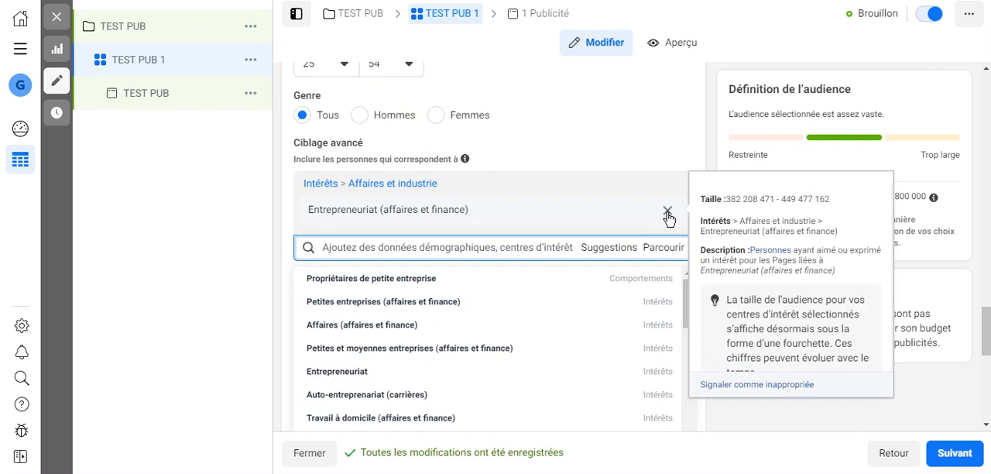
left_click(668, 214)
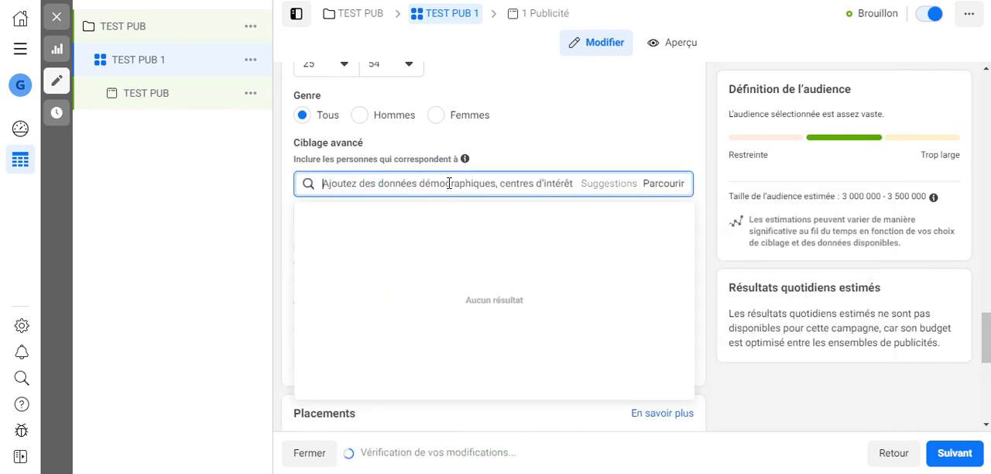
Search the targeting criteria for "fitness", add the Fitness Girls interest, and view the related suggestions.
type("fitness")
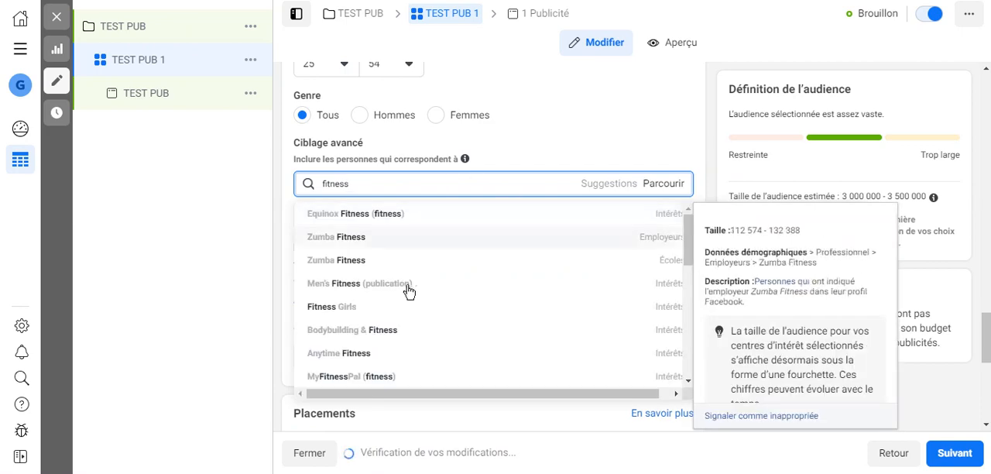
left_click(359, 307)
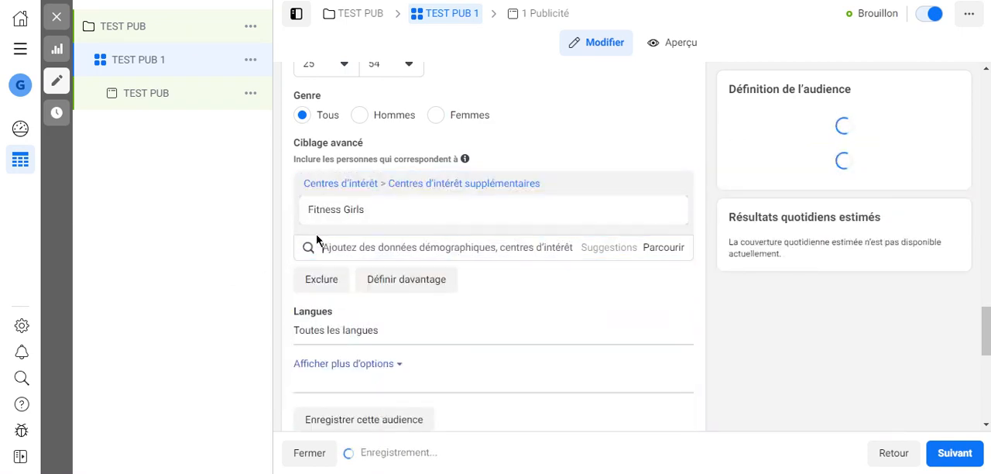
left_click(609, 252)
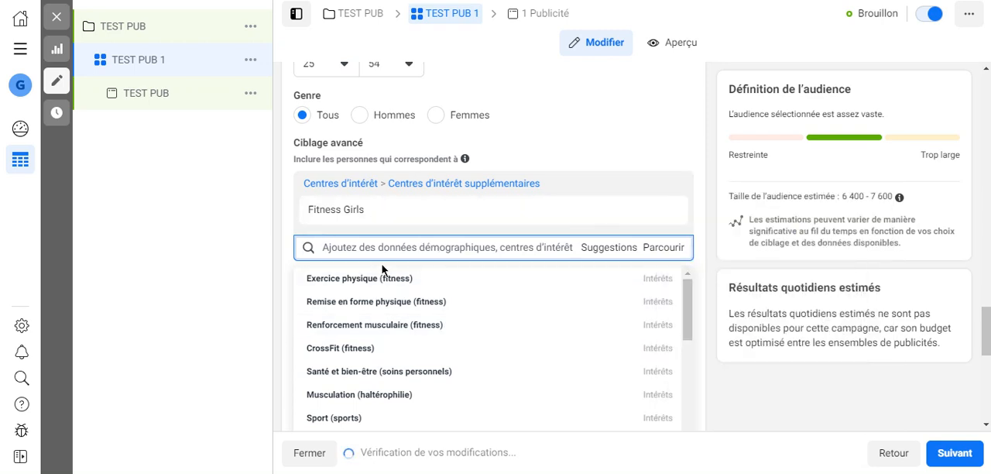
left_click(225, 294)
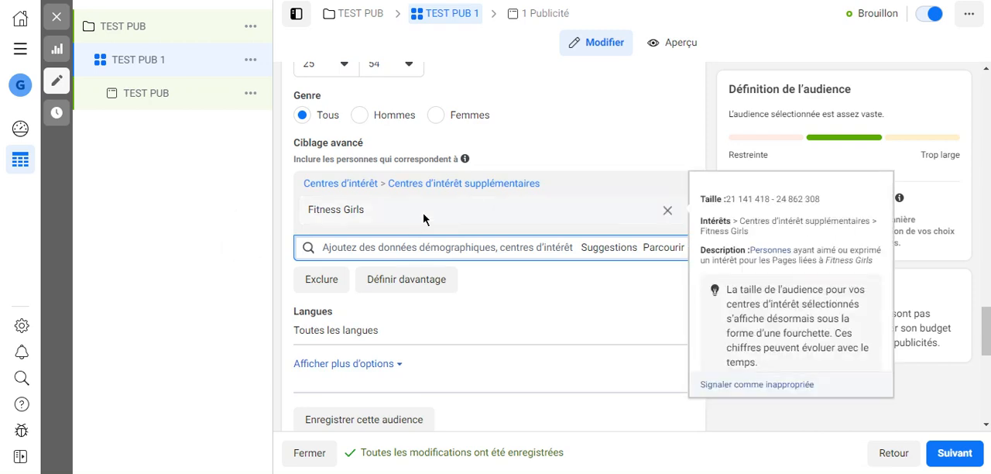
Set the audience language to Français (tout).
scroll(440, 241, "down", 1)
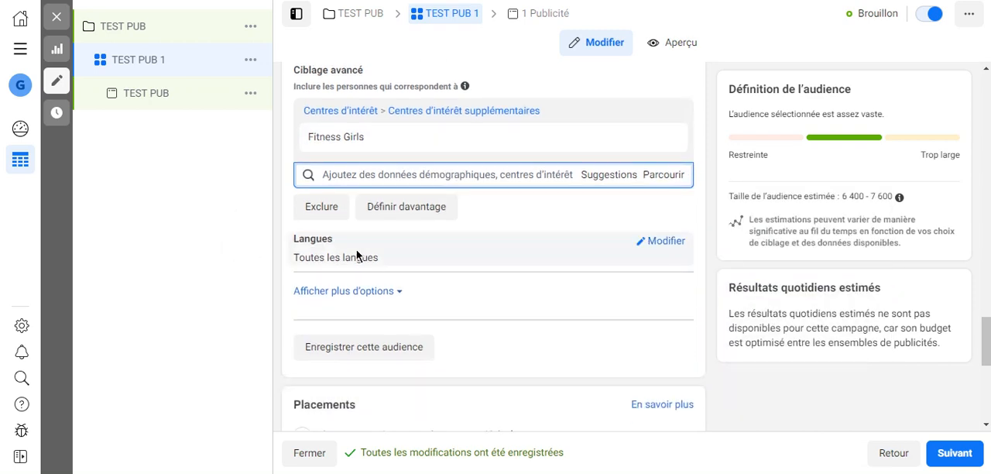
left_click(656, 244)
left_click(416, 260)
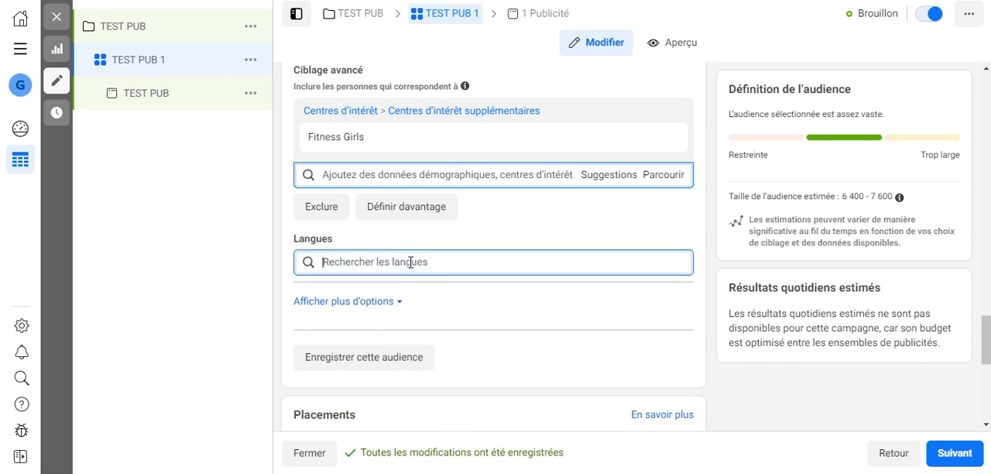
type("fra")
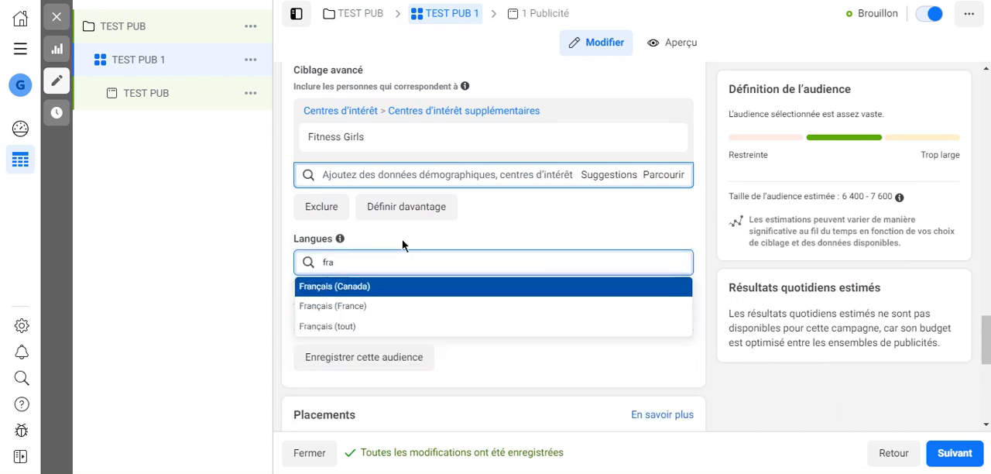
left_click(531, 329)
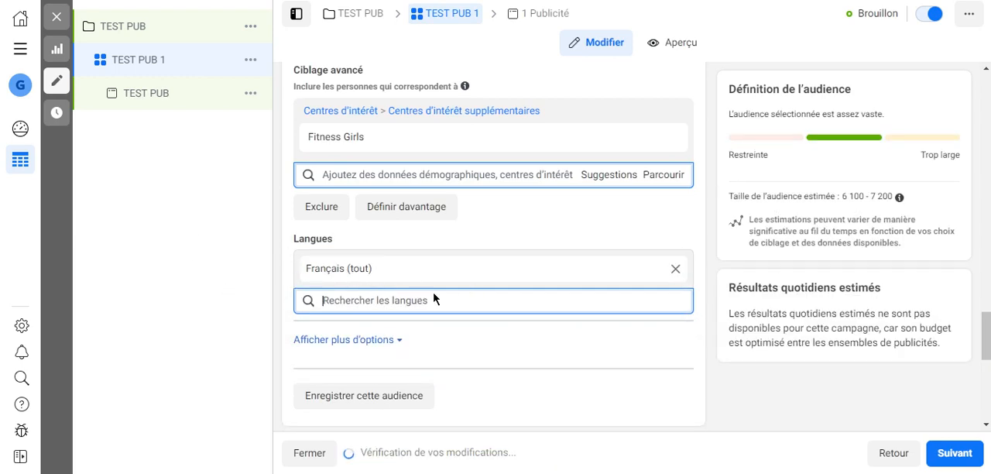
scroll(433, 299, "up", 1)
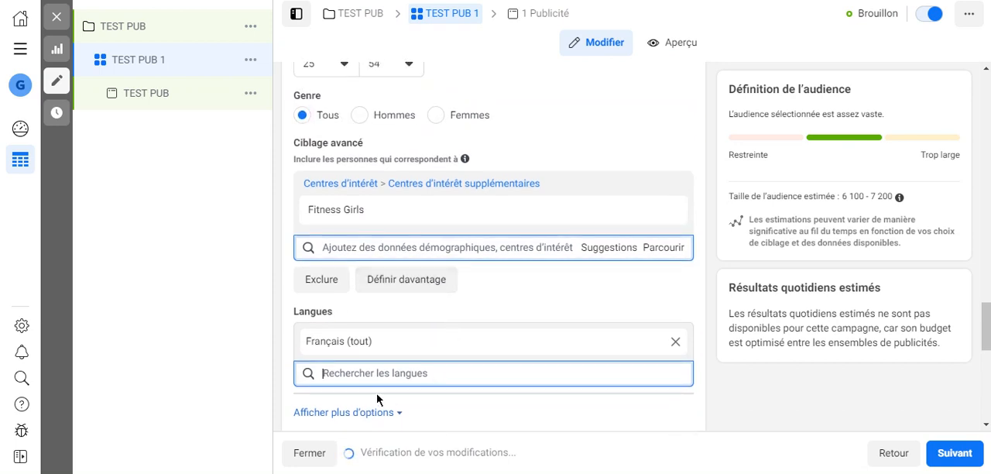
scroll(377, 399, "down", 1)
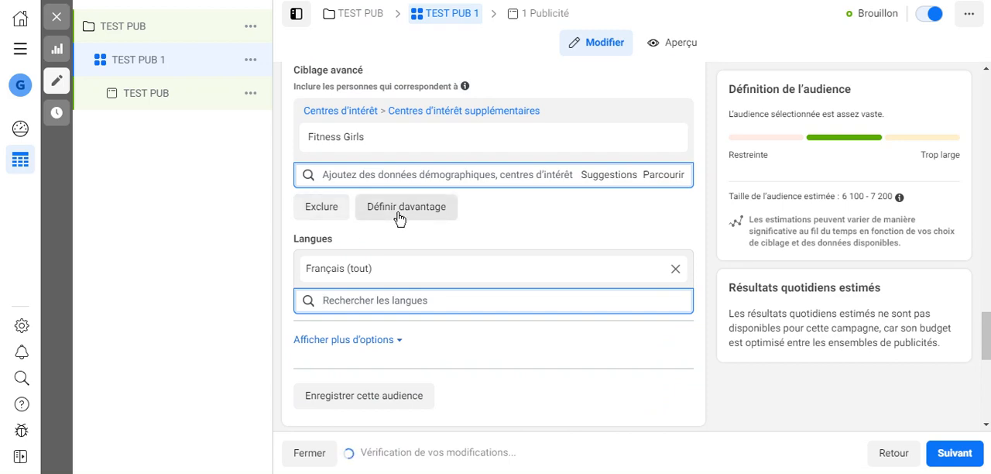
scroll(399, 218, "down", 2)
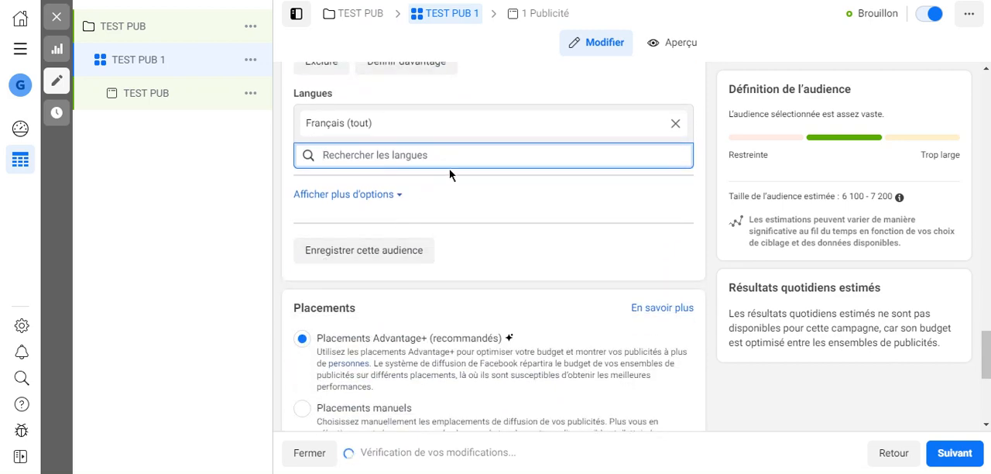
scroll(447, 194, "up", 1)
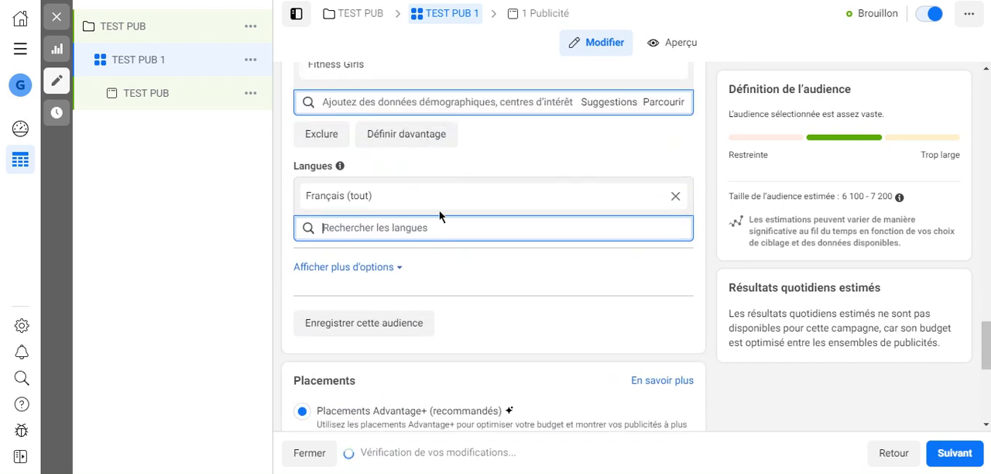
left_click(348, 322)
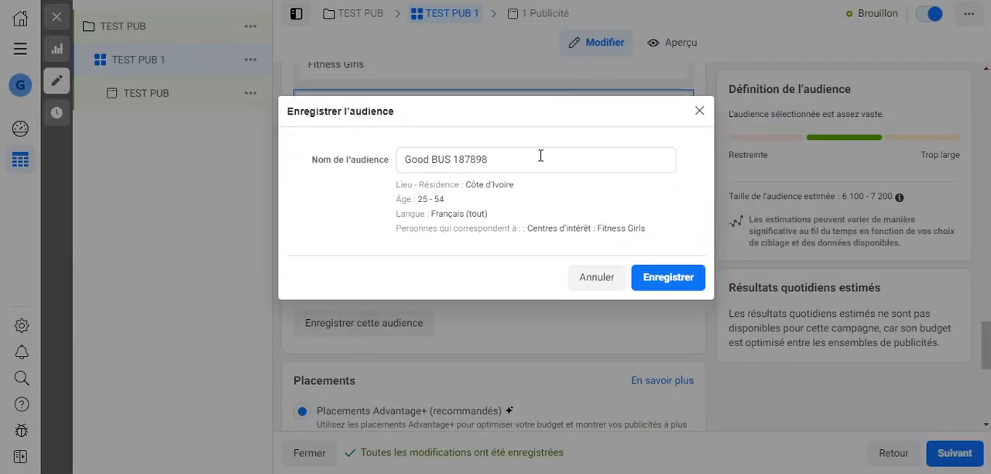
left_click_drag(513, 159, 372, 161)
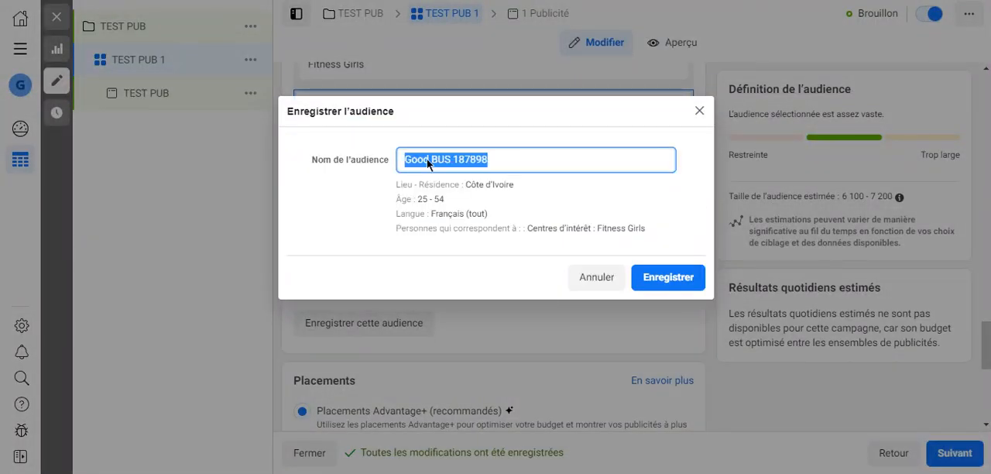
left_click(699, 105)
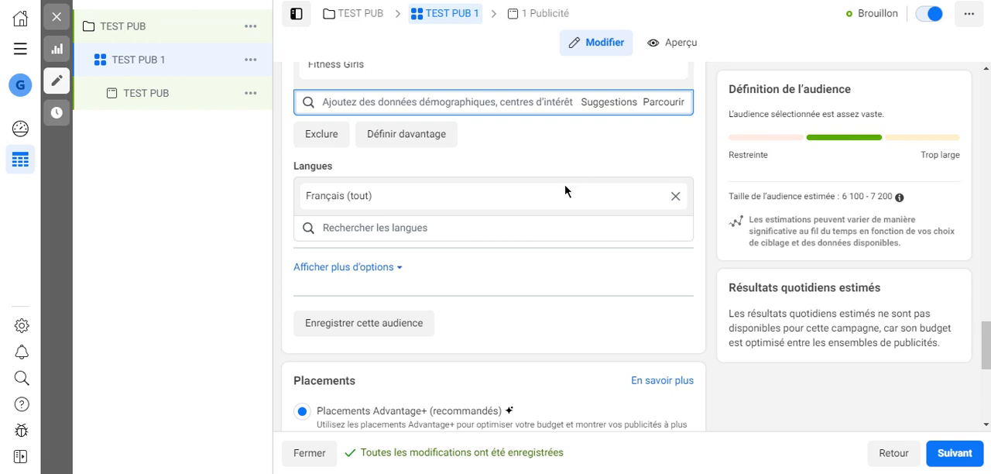
Review the Advantage+ placements, keep Conversations as the ad delivery optimisation, and continue to the ad level.
scroll(567, 186, "down", 3)
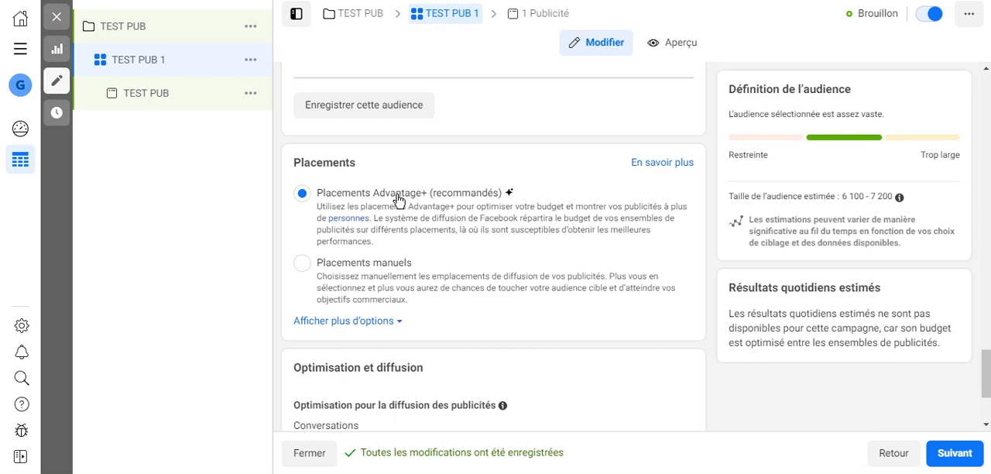
scroll(396, 200, "up", 5)
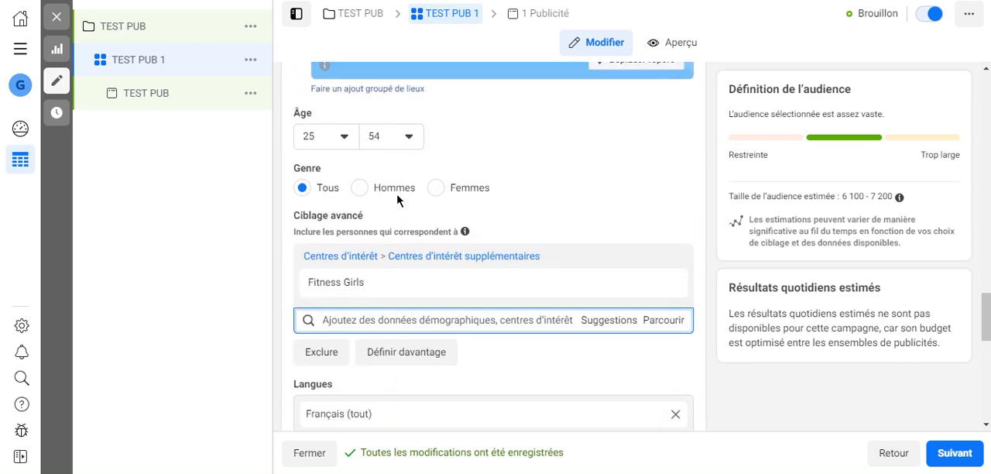
scroll(399, 202, "down", 5)
scroll(399, 201, "down", 1)
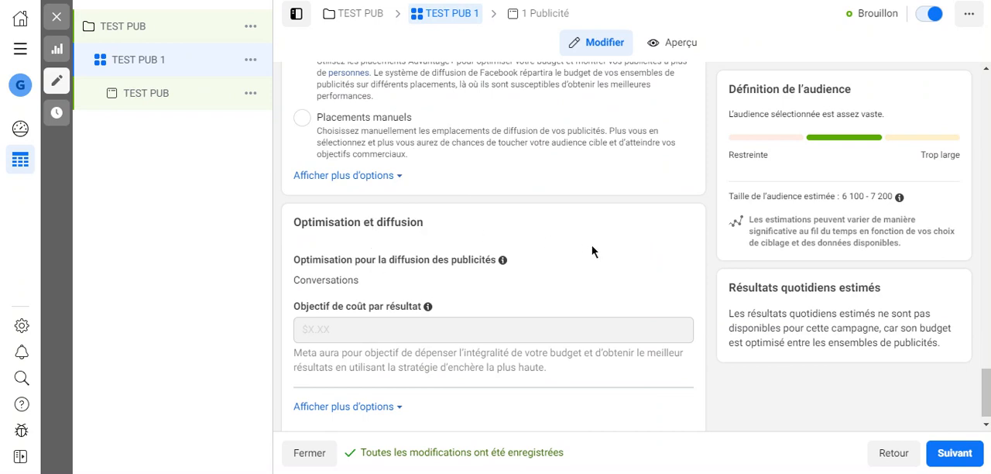
left_click(650, 264)
left_click(383, 284)
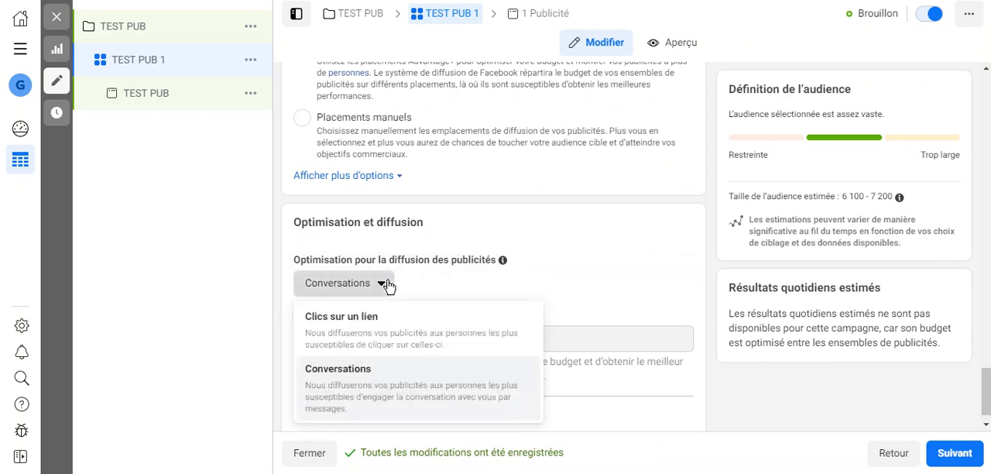
scroll(393, 287, "down", 1)
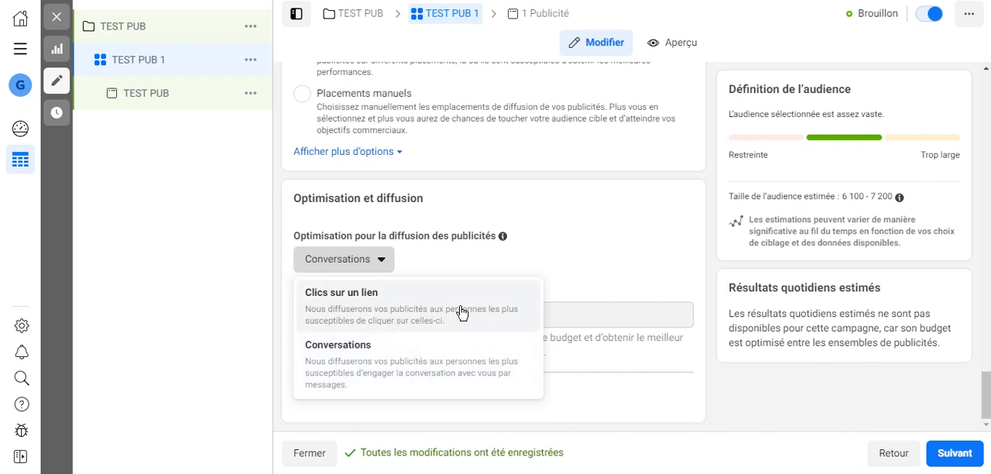
left_click(369, 358)
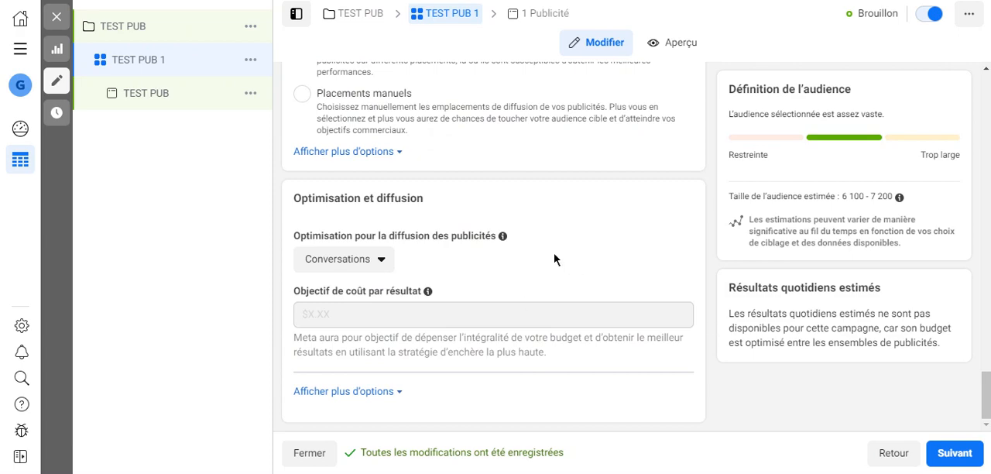
left_click(952, 452)
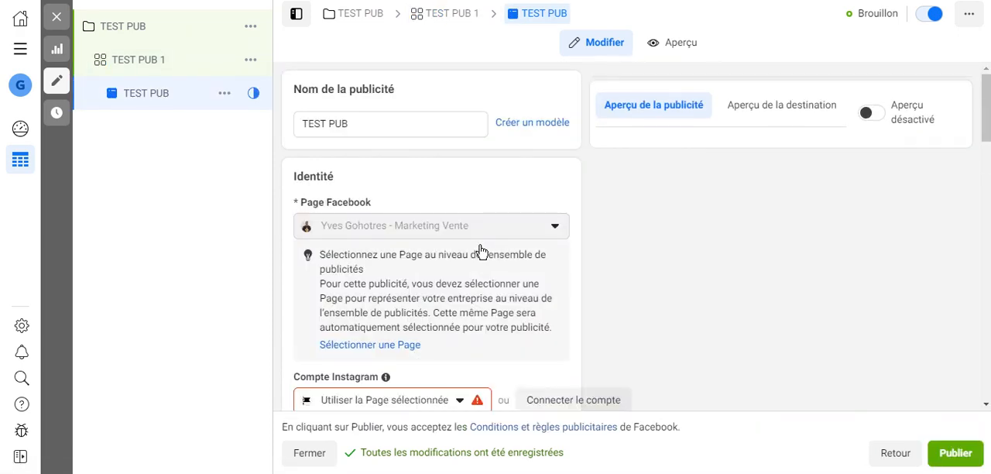
Search the available Instagram accounts by the page owner's first name, and close the account list.
scroll(480, 250, "down", 2)
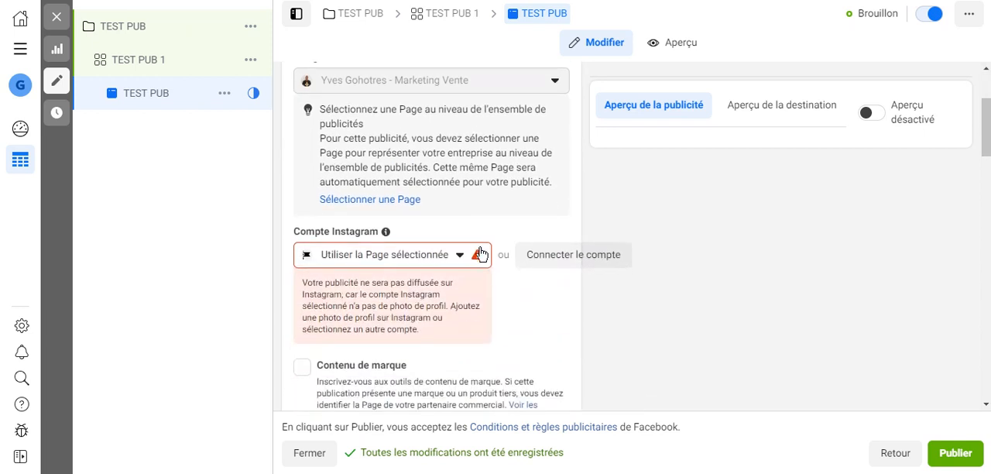
left_click(445, 264)
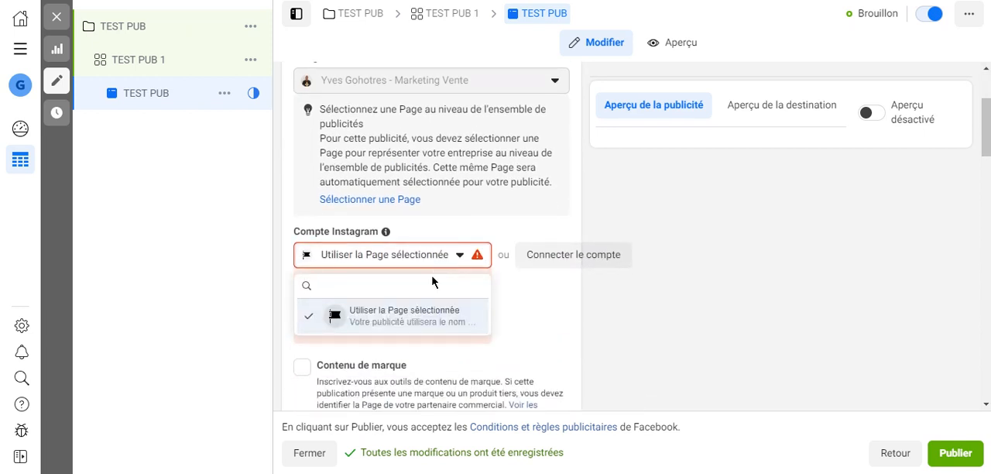
type("yves")
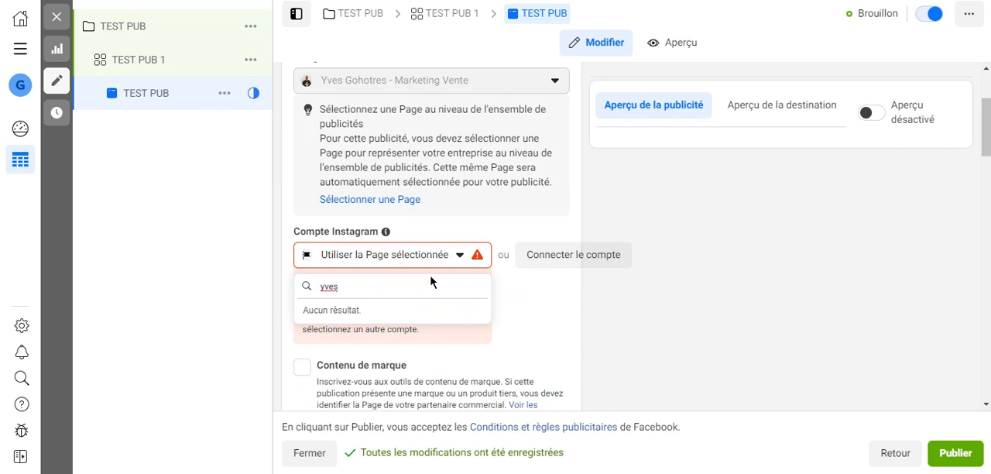
key("BackSpace")
key("BackSpace")
key("BackSpace")
key("BackSpace")
left_click(261, 267)
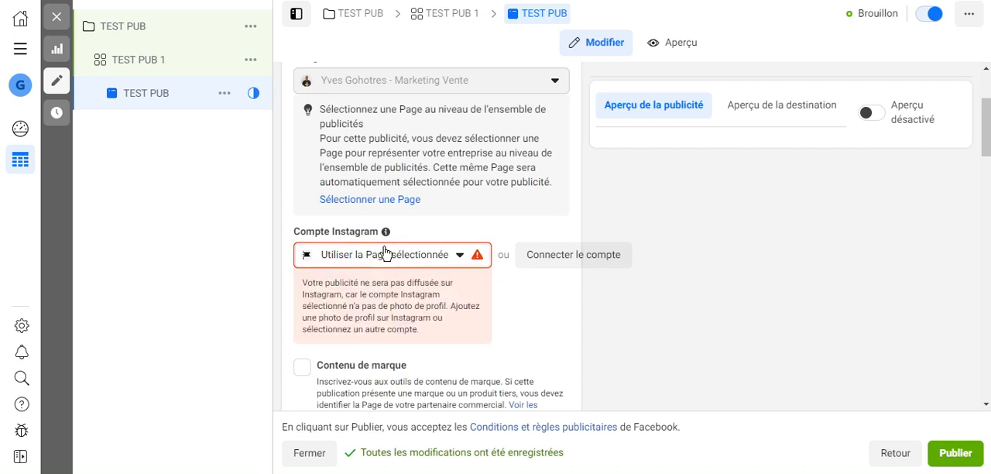
Examine the ad identity settings, the ad setup choices under Créer une publicité, and the available formats.
scroll(387, 254, "down", 1)
scroll(380, 240, "down", 2)
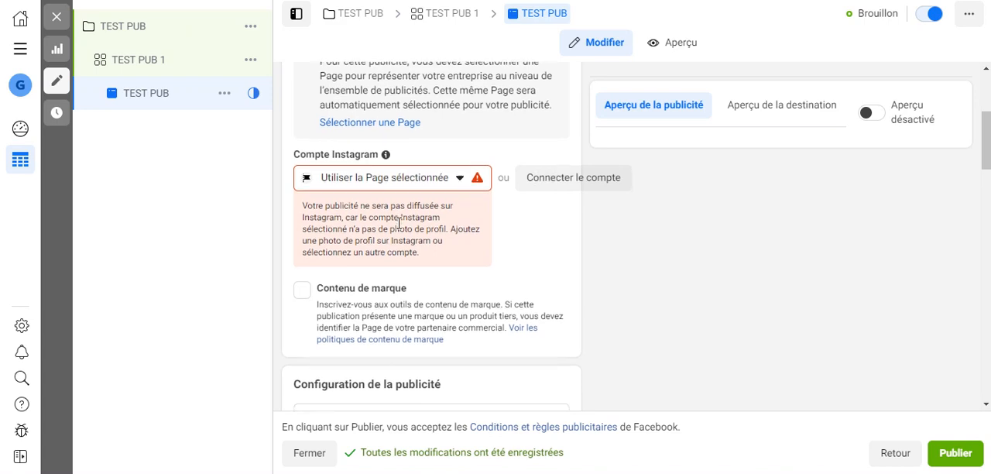
scroll(400, 229, "up", 5)
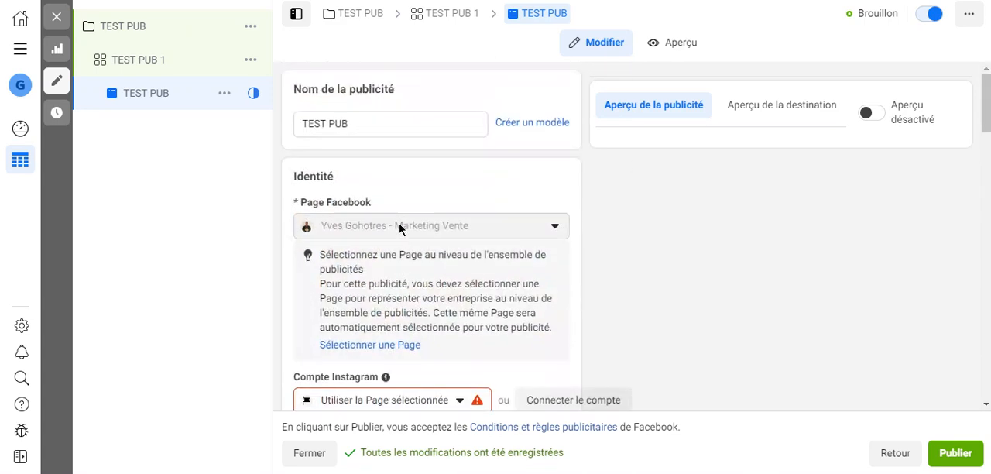
scroll(370, 193, "down", 3)
scroll(371, 198, "down", 4)
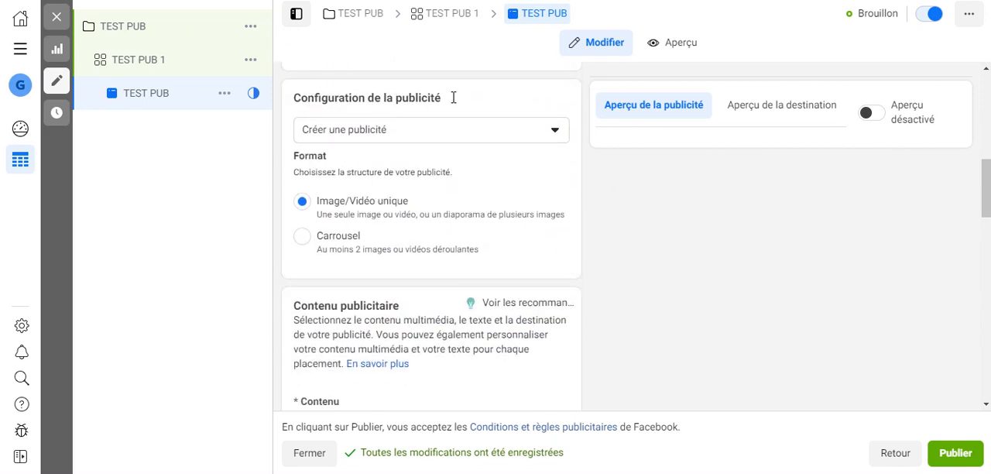
left_click(502, 132)
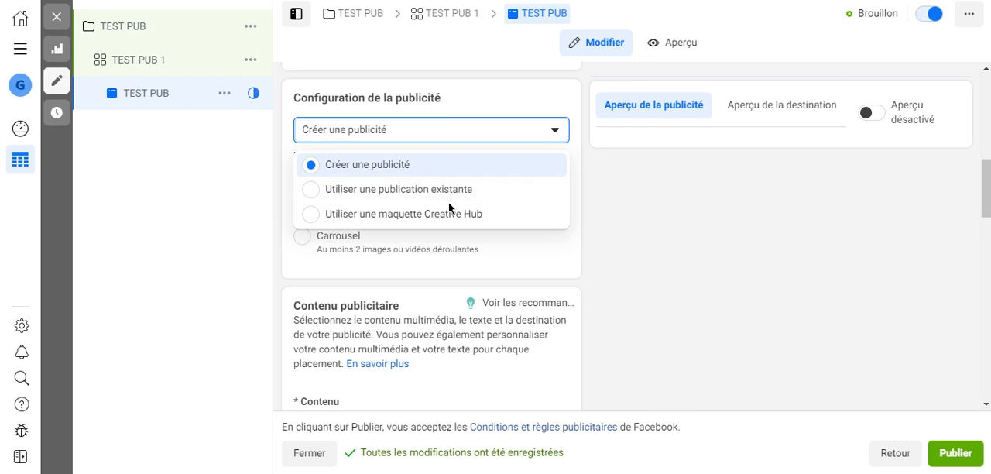
left_click(230, 244)
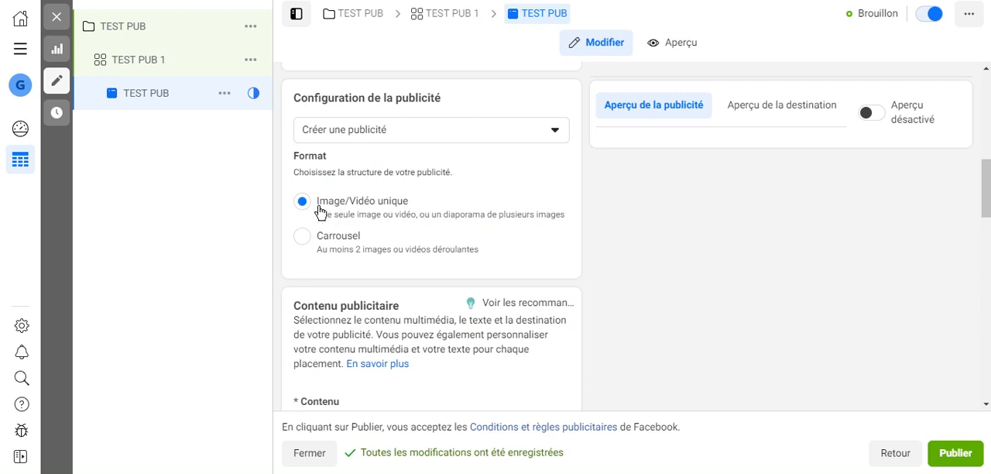
left_click(417, 136)
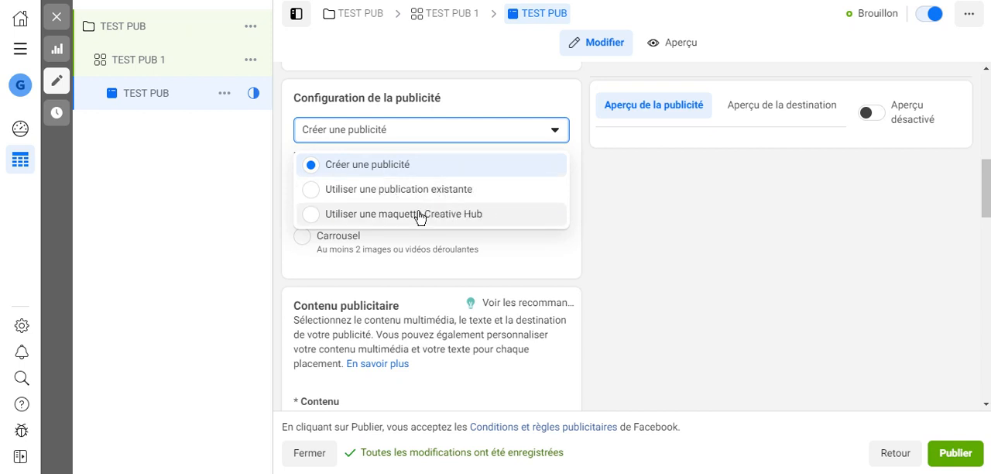
left_click(225, 260)
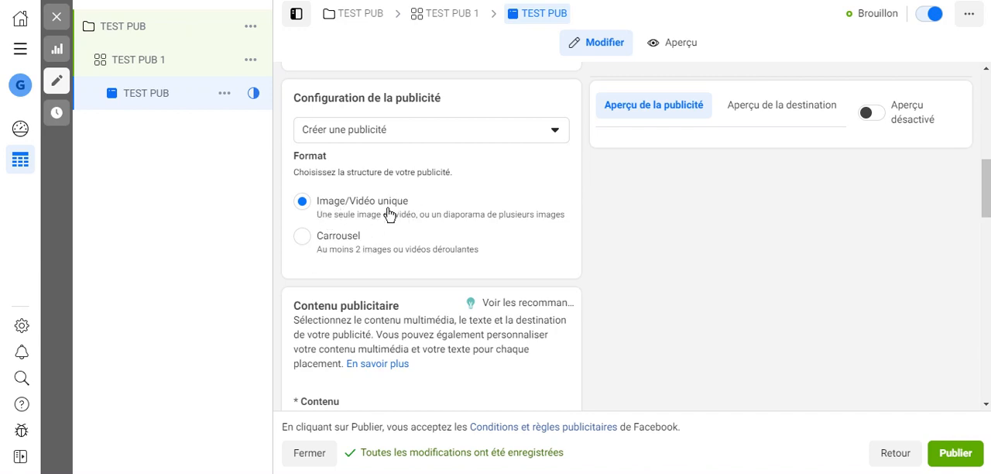
scroll(389, 214, "down", 2)
scroll(387, 207, "up", 3)
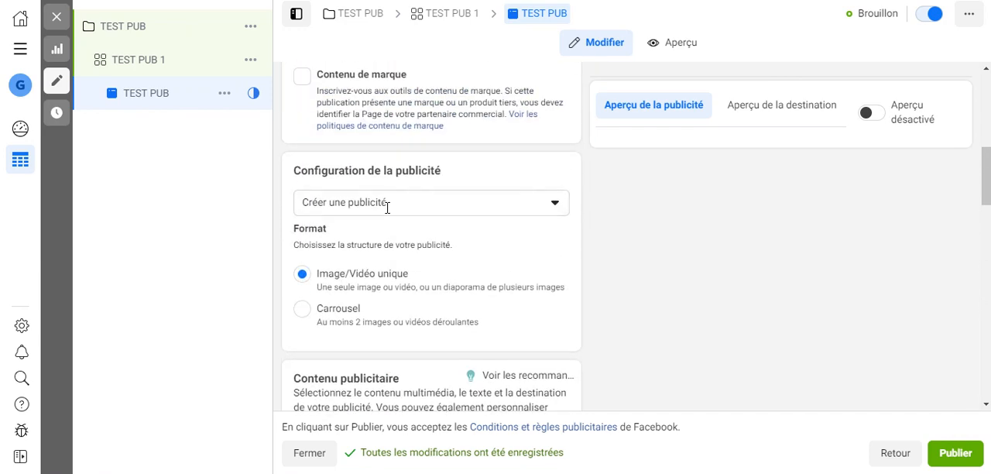
Add the first account image, Les conseils, as the ad's content with the recommended formats for all placements.
scroll(387, 208, "down", 2)
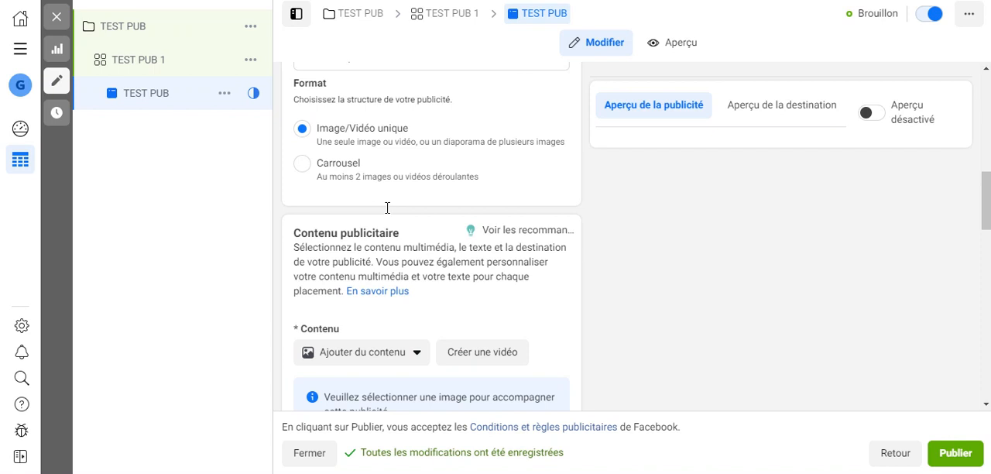
scroll(387, 208, "down", 1)
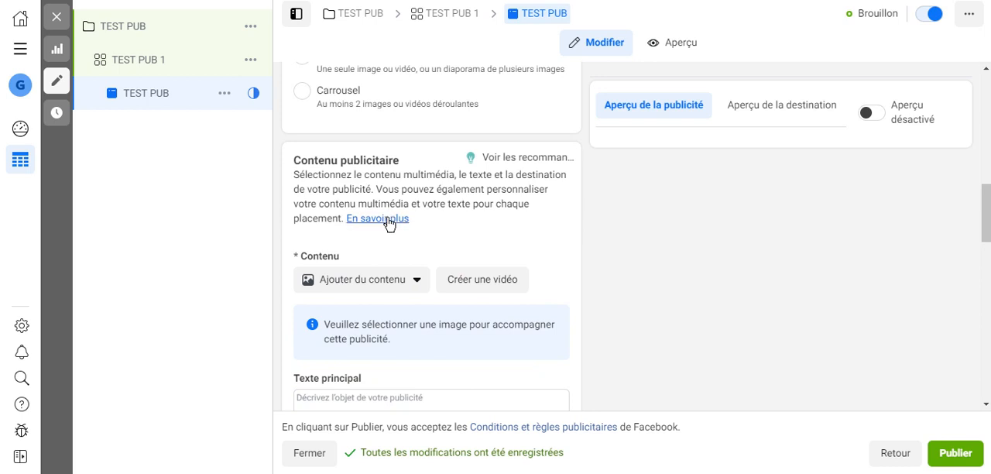
left_click(399, 288)
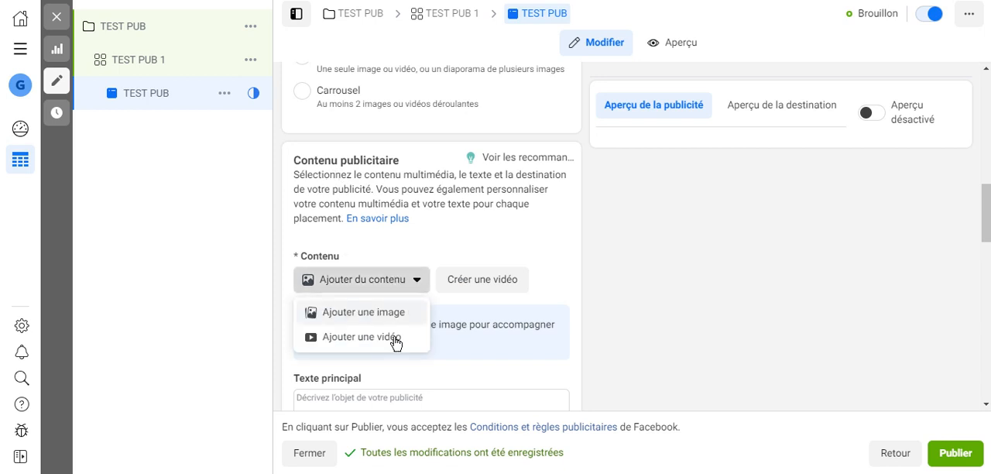
left_click(356, 313)
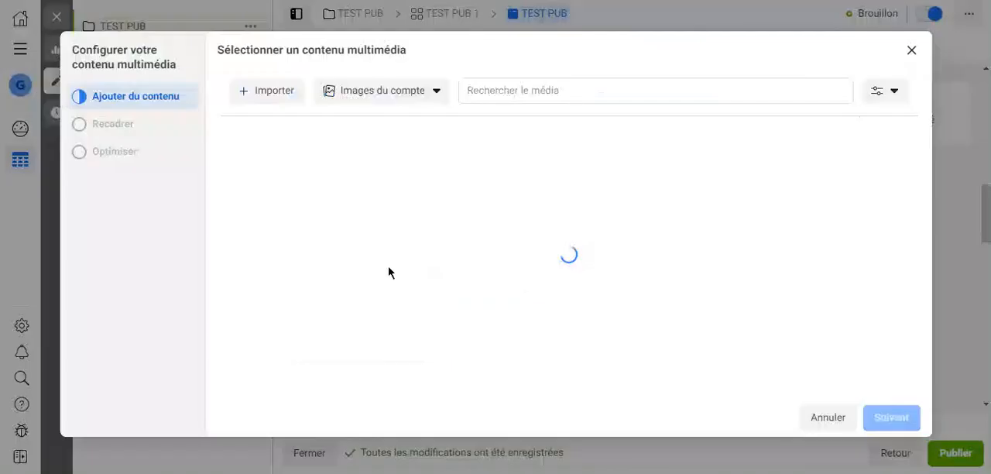
left_click(286, 188)
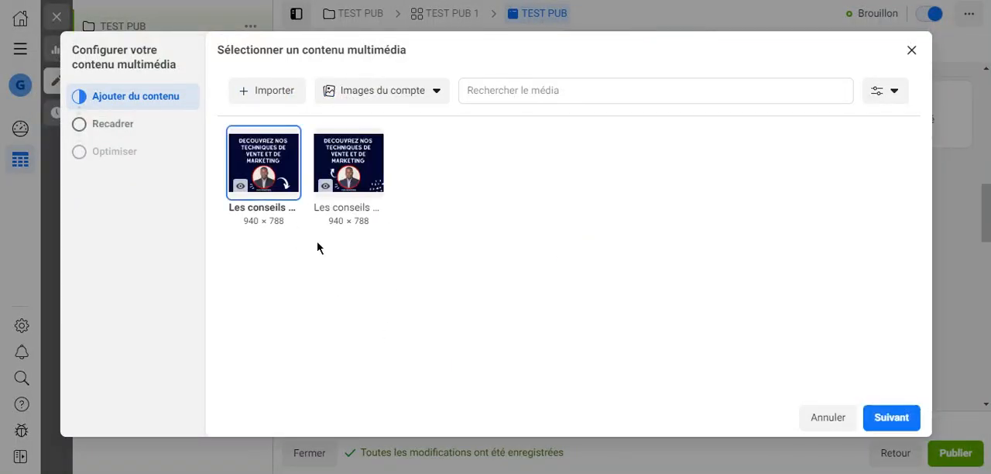
left_click(875, 425)
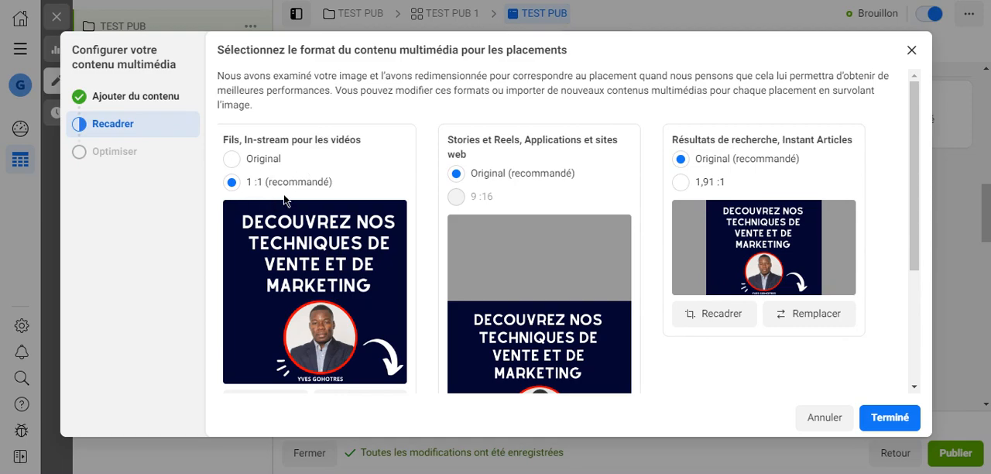
scroll(317, 192, "down", 3)
scroll(314, 186, "up", 3)
scroll(498, 243, "down", 2)
left_click(880, 420)
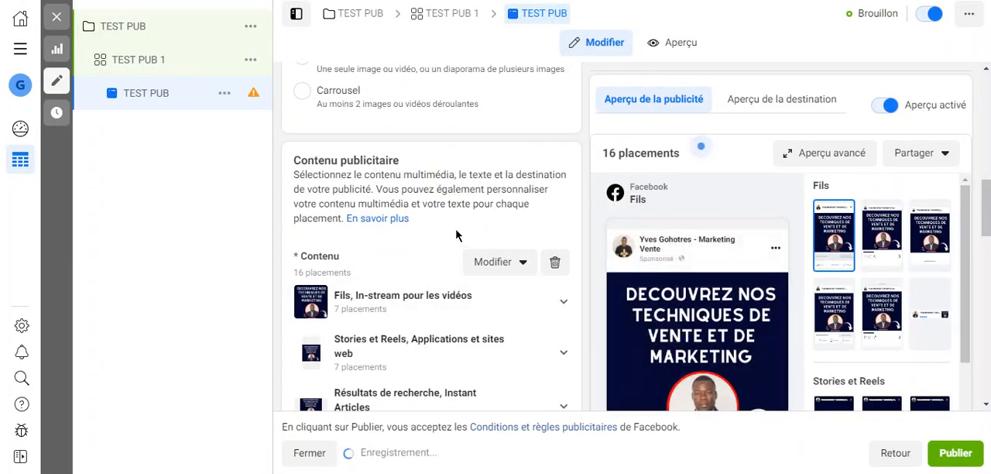
Enter the ad's primary text as "Profitez de nos conseils qui ont aidé des nombreux entrepreneur en ligne.".
scroll(457, 236, "down", 2)
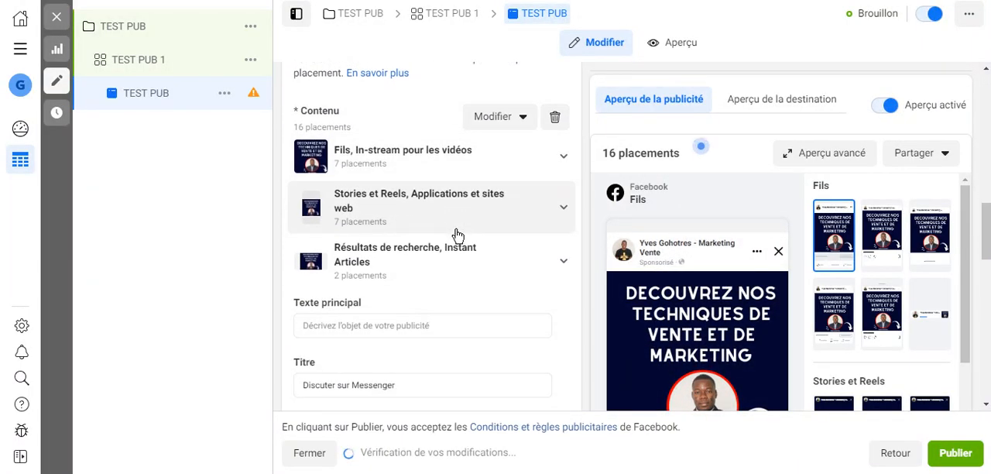
scroll(465, 267, "down", 1)
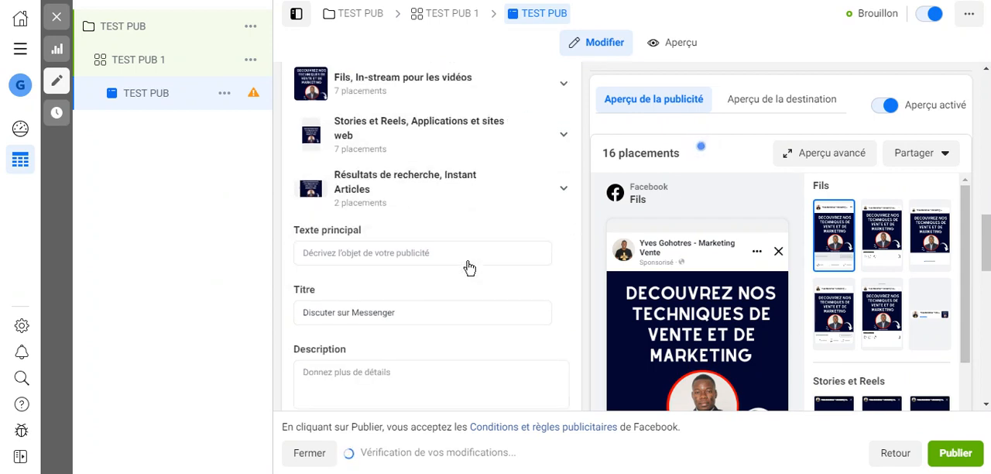
left_click(458, 256)
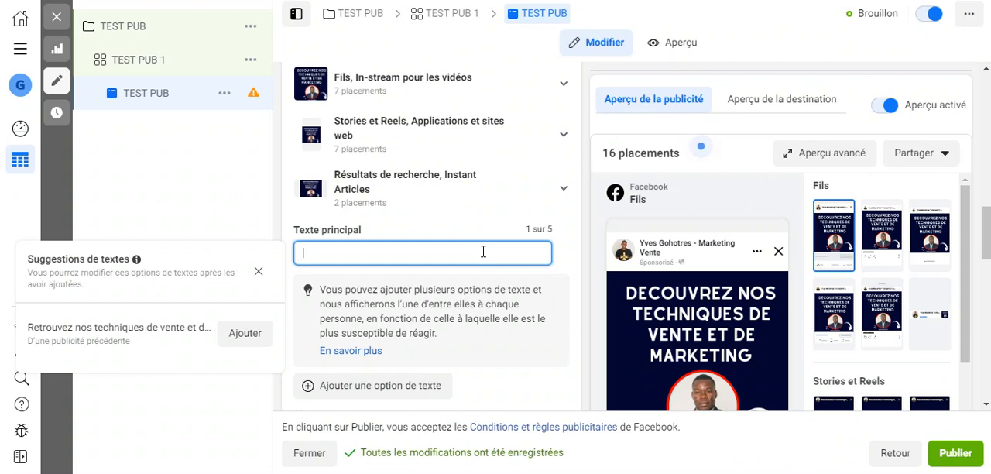
type("Profitez de")
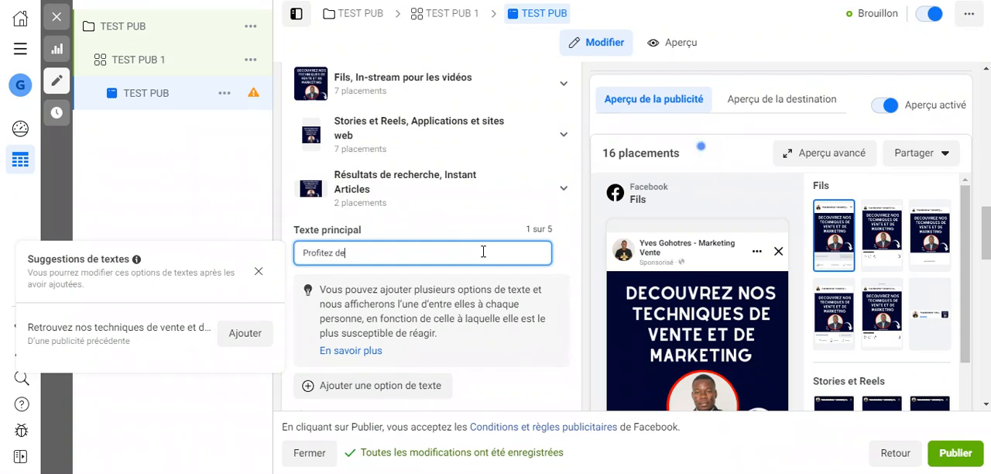
type(" ros conseils")
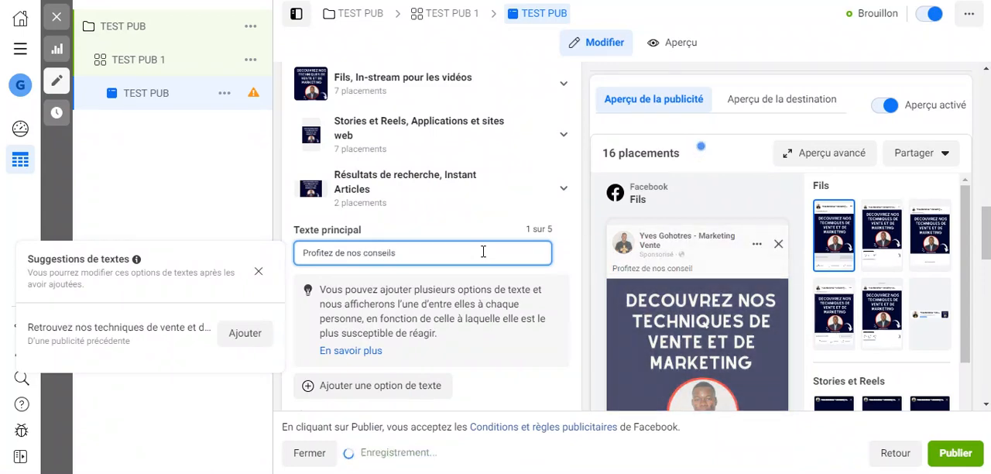
type(" qui ont")
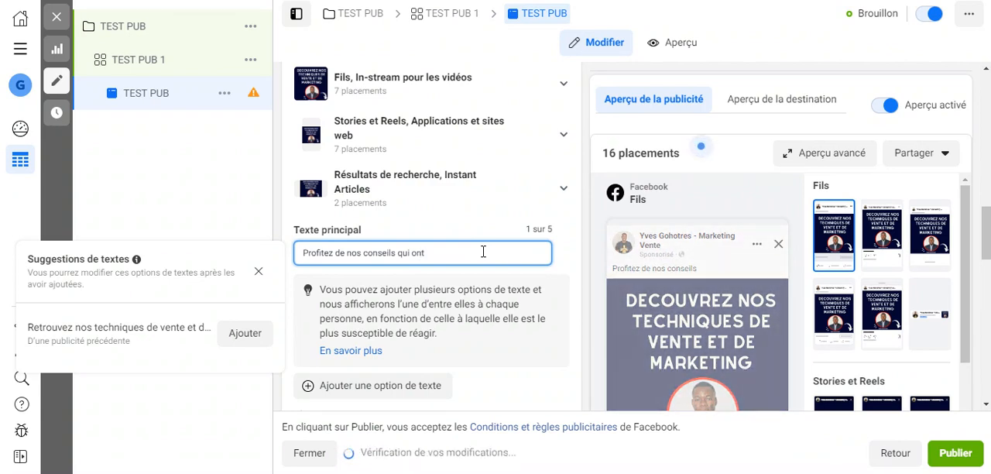
type(" aider")
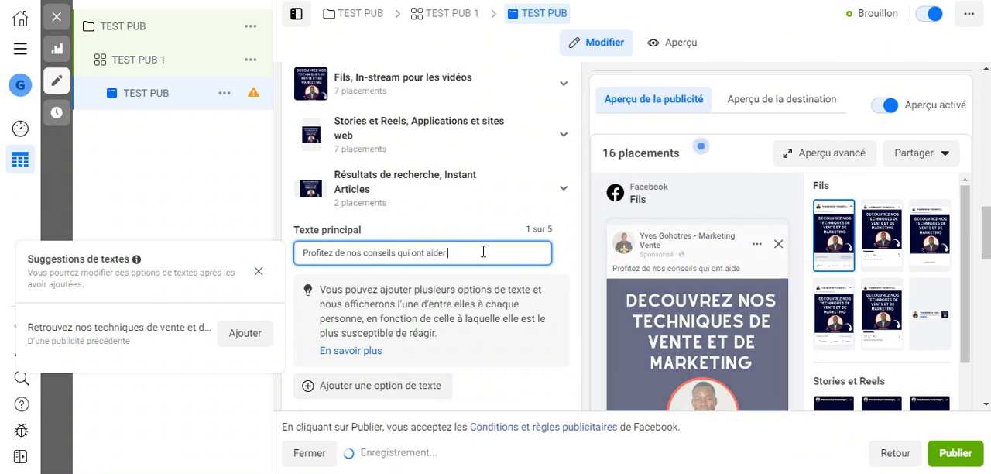
key("BackSpace")
key("BackSpace")
key("BackSpace")
type("é d")
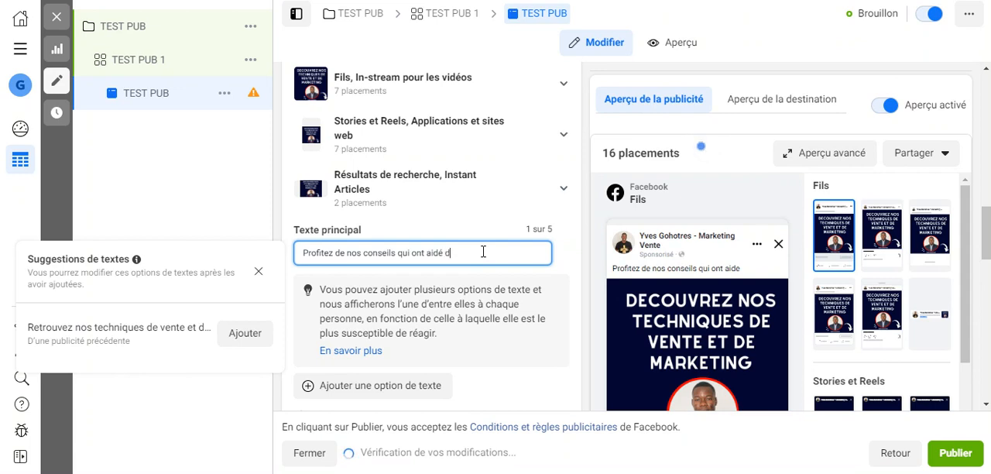
type("es nouv")
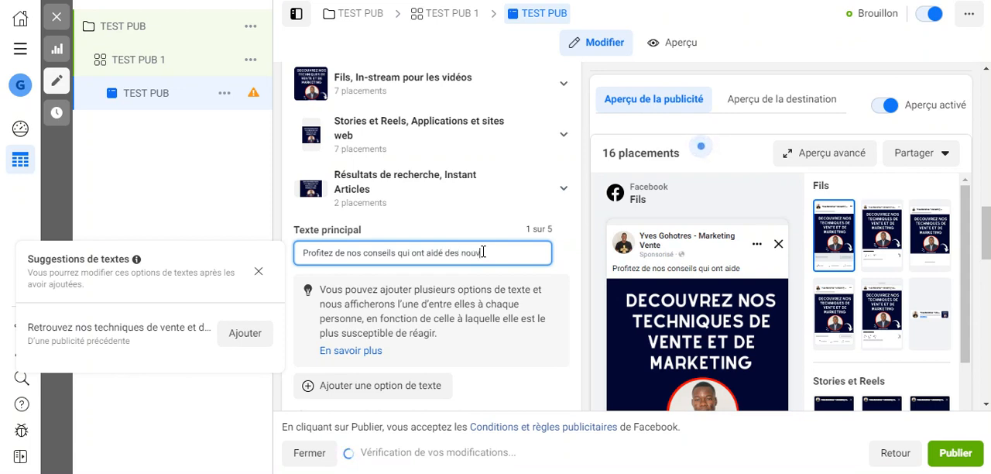
type("eaux ")
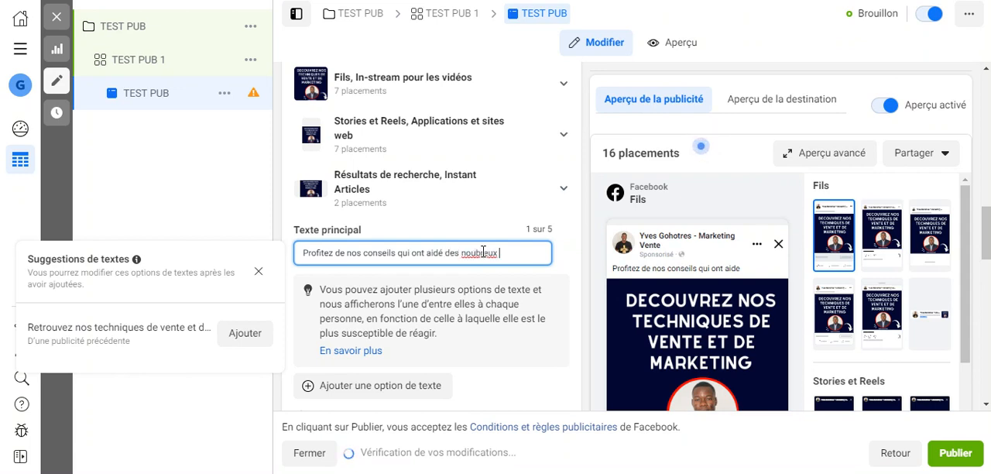
type("entrepr")
type("eneu")
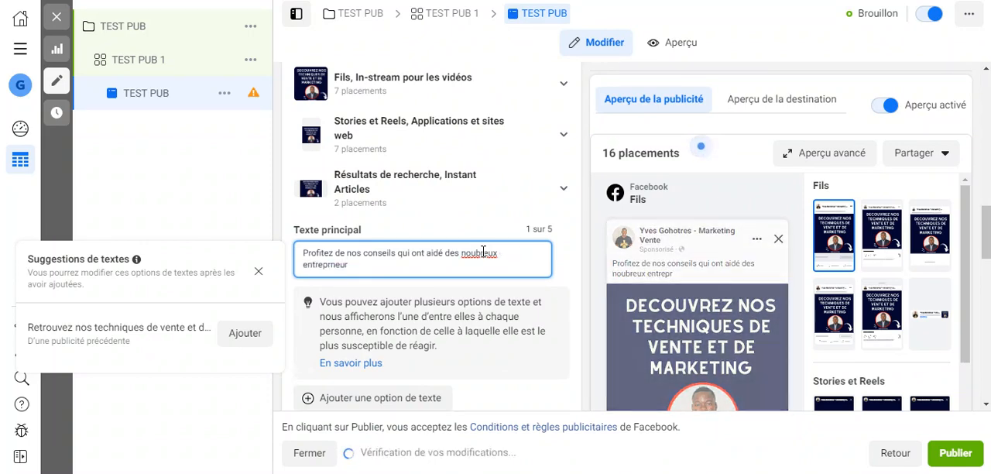
key("BackSpace")
key("BackSpace")
key("BackSpace")
key("BackSpace")
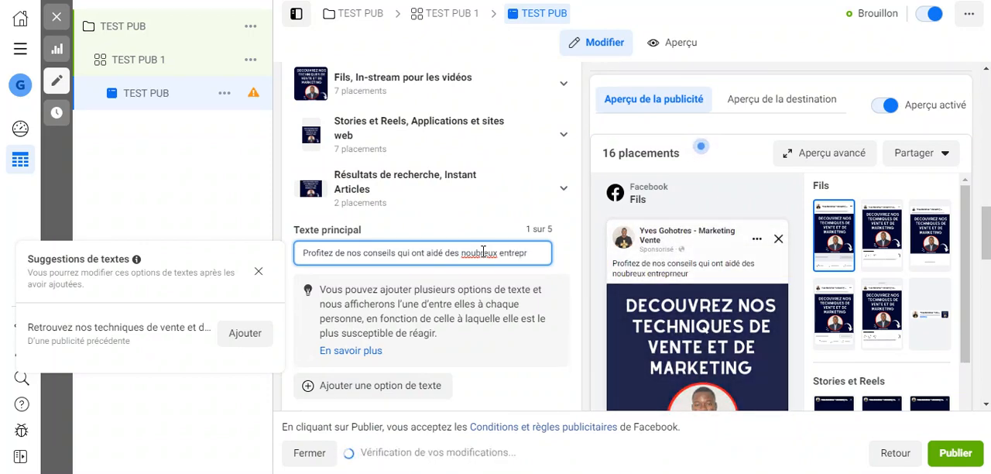
type("eneur")
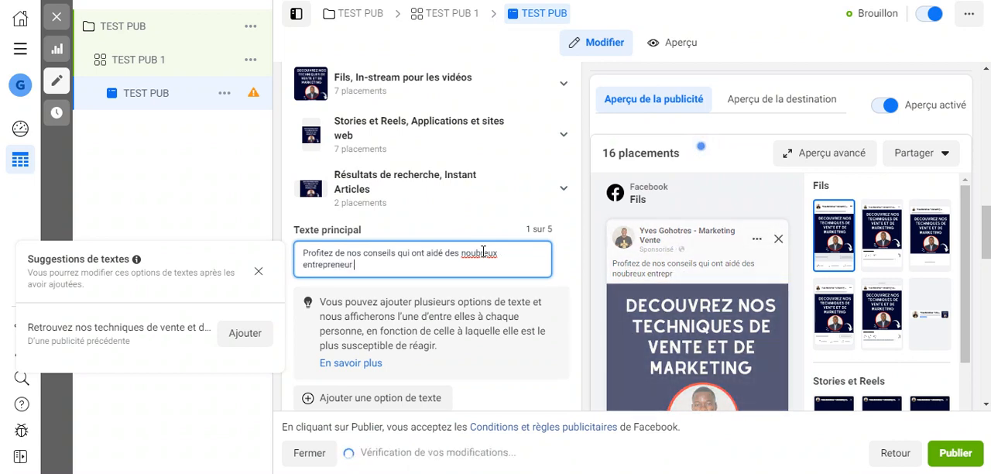
type(" en")
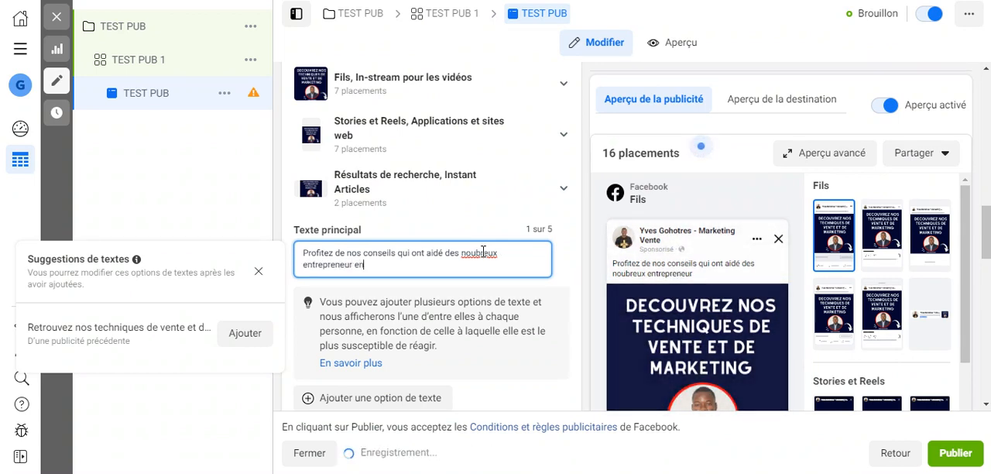
type("e.")
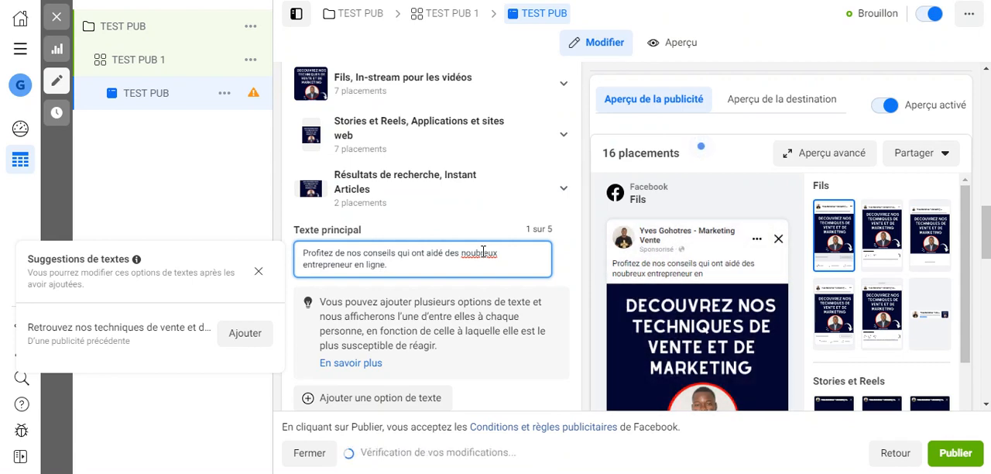
key("Return")
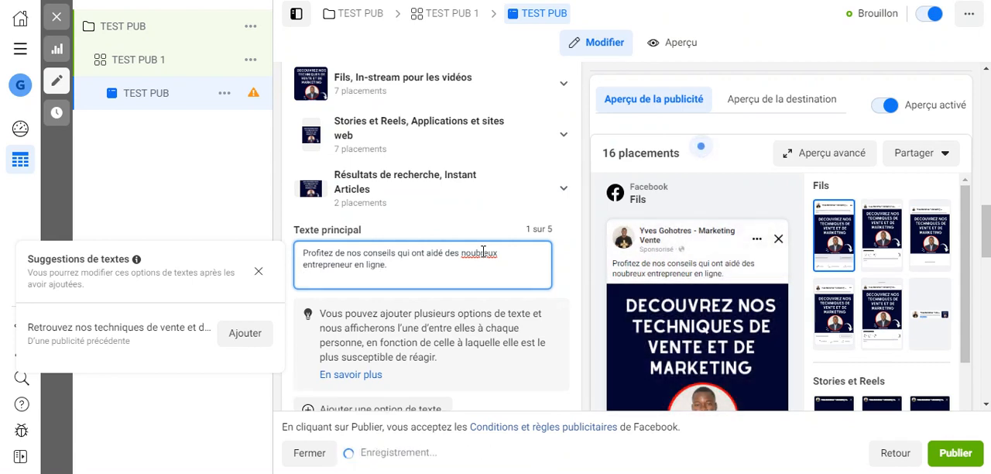
key("Return")
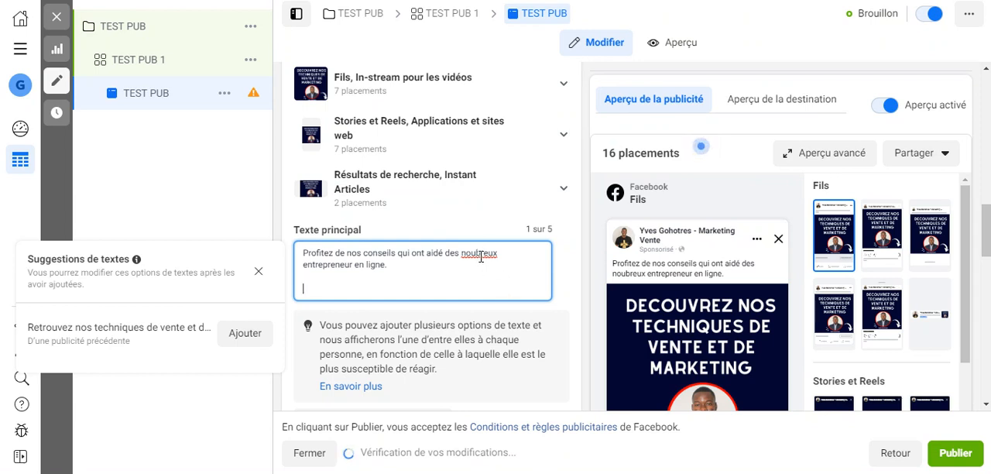
key("BackSpace")
Replace the ad's title with "200 personnes ont déjà profitées".
scroll(412, 281, "down", 5)
left_click(408, 255)
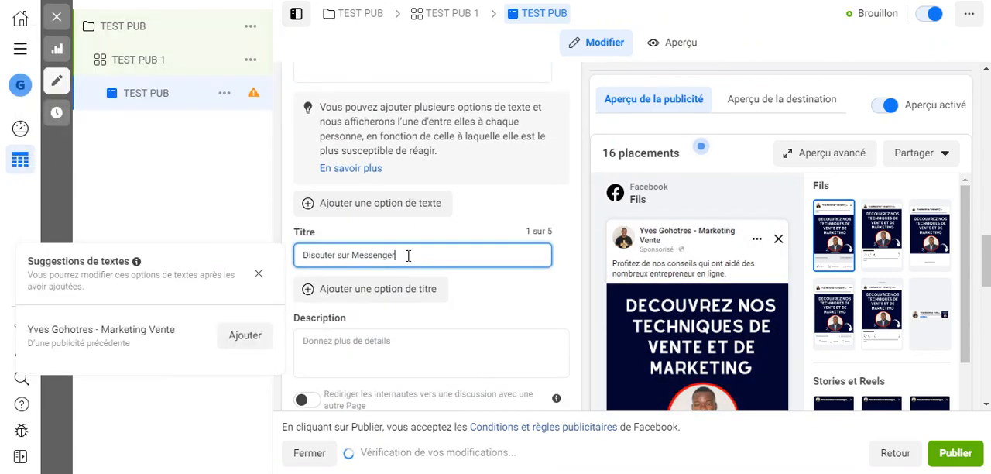
left_click_drag(411, 255, 285, 256)
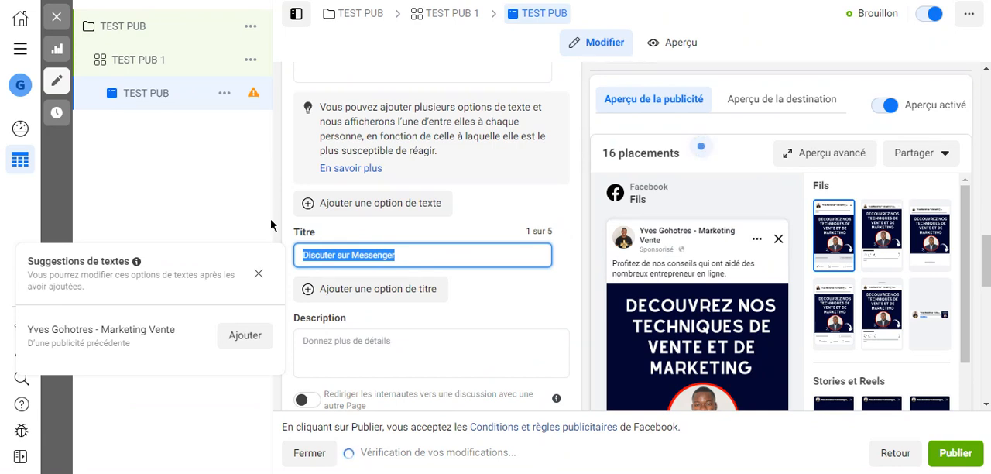
type("200 personnes")
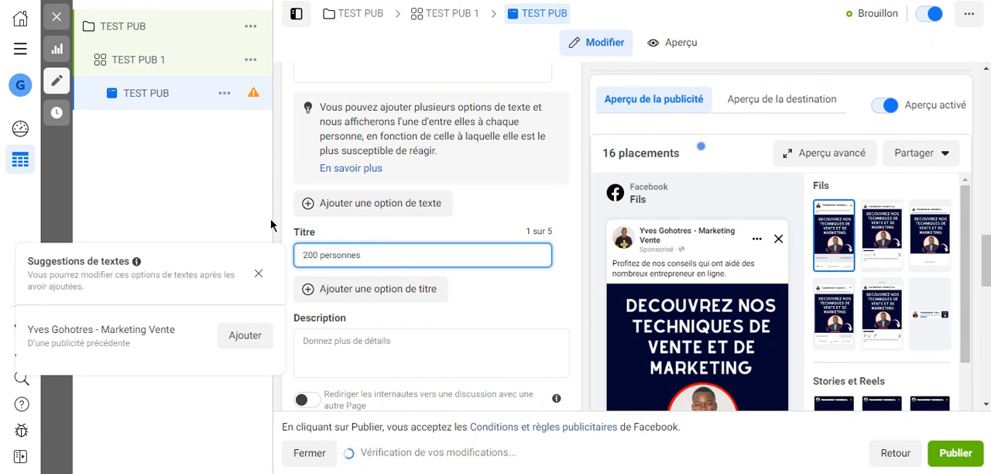
type(" ont déja")
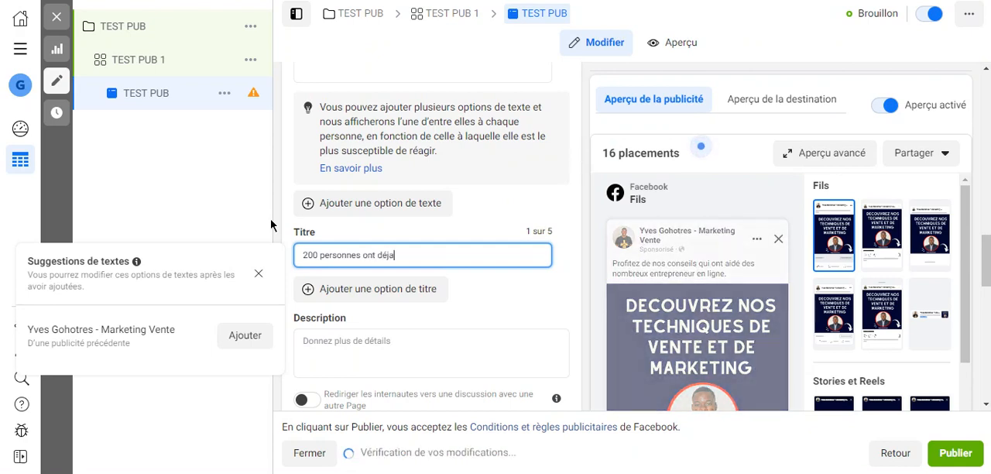
key("BackSpace")
type("à pr")
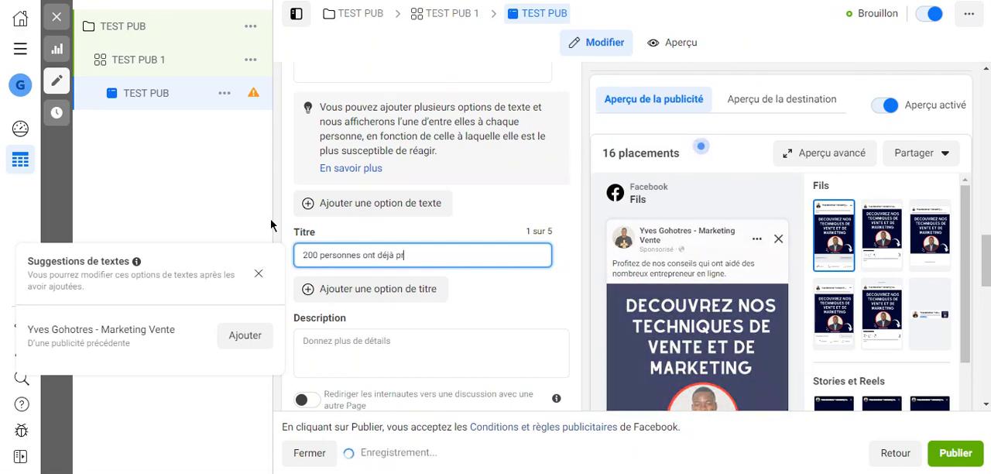
type("ofite")
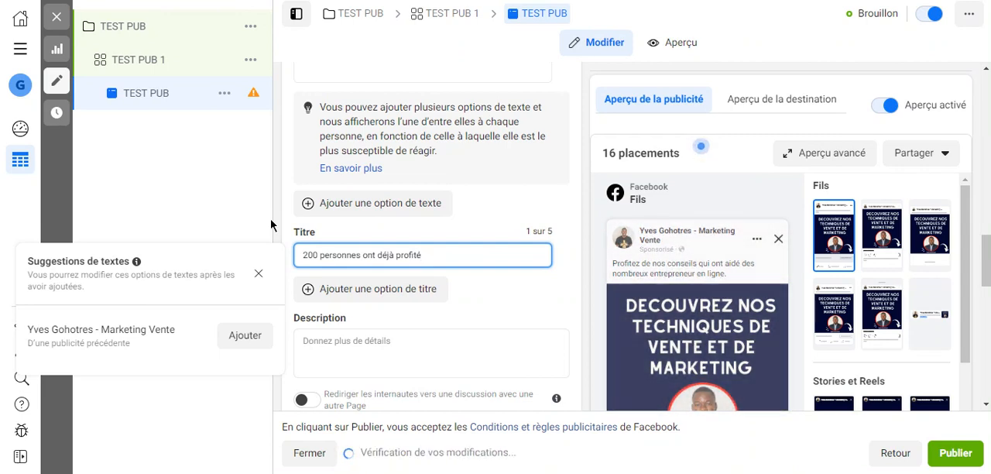
type("s")
key("BackSpace")
type("es")
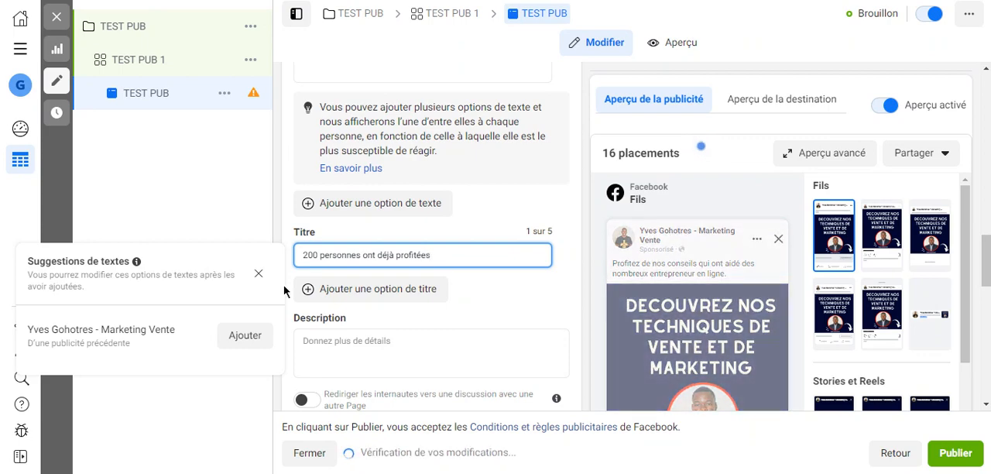
left_click(245, 208)
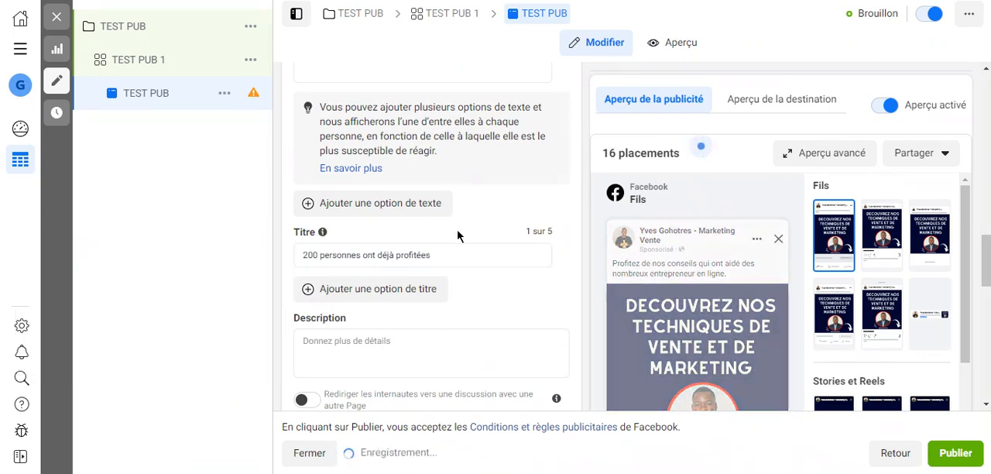
Examine the ad's message template, tracking and call-to-action settings, and return to the description field.
scroll(457, 234, "down", 4)
scroll(601, 271, "down", 5)
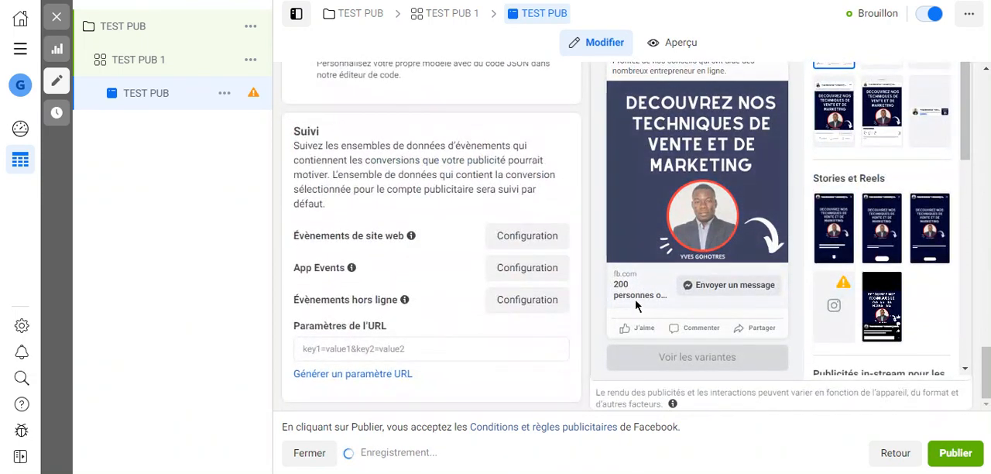
scroll(401, 255, "up", 5)
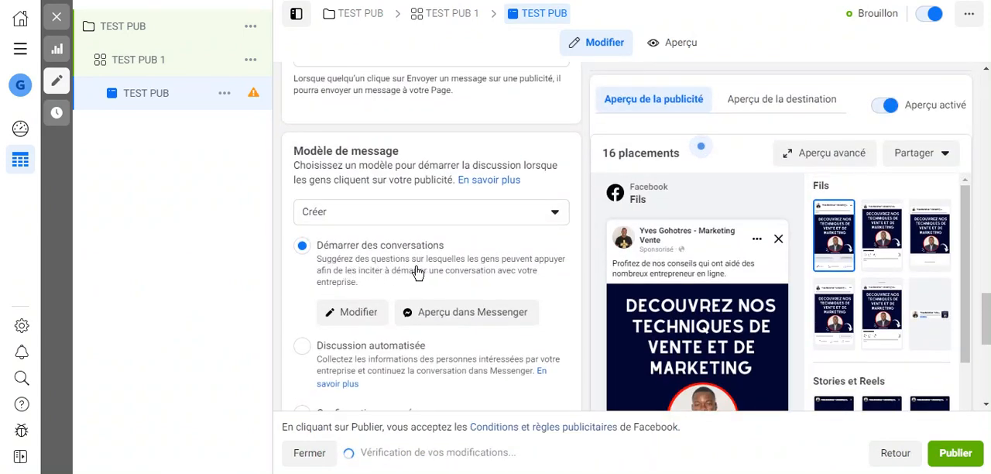
scroll(372, 262, "up", 1)
scroll(377, 261, "down", 2)
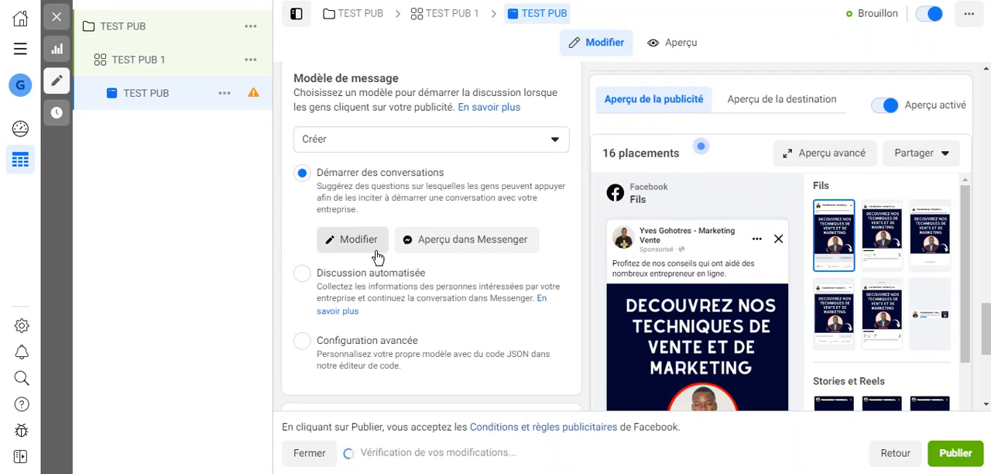
scroll(358, 231, "up", 5)
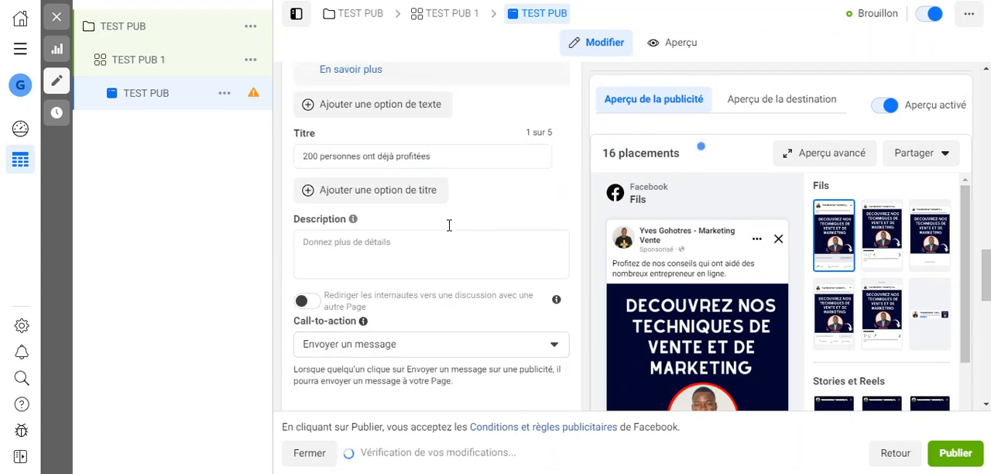
mouse_move(359, 224)
scroll(359, 223, "up", 2)
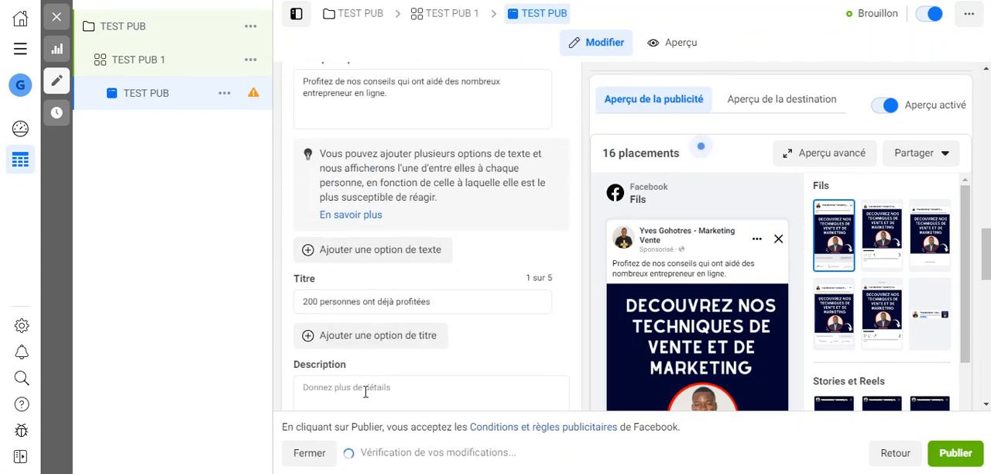
Enter the ad's description as "Faites comme ces nombreux entrepreneurs".
left_click(368, 388)
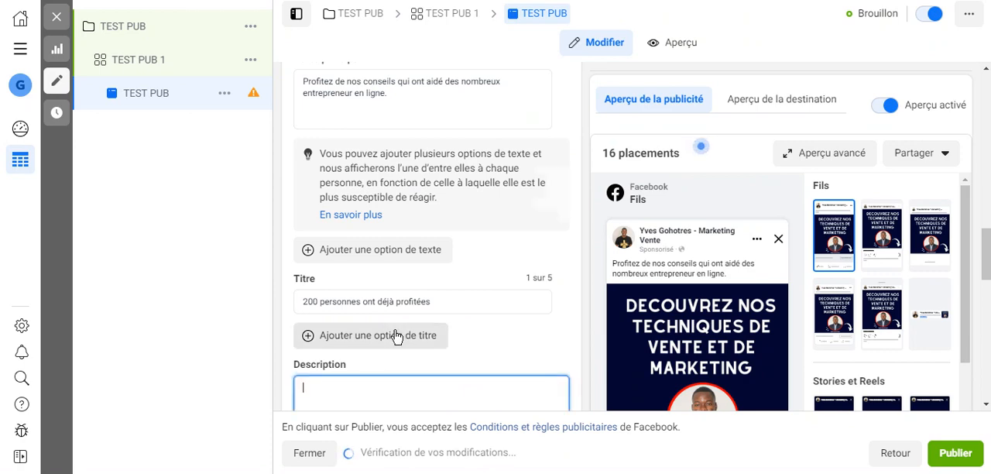
scroll(396, 333, "down", 2)
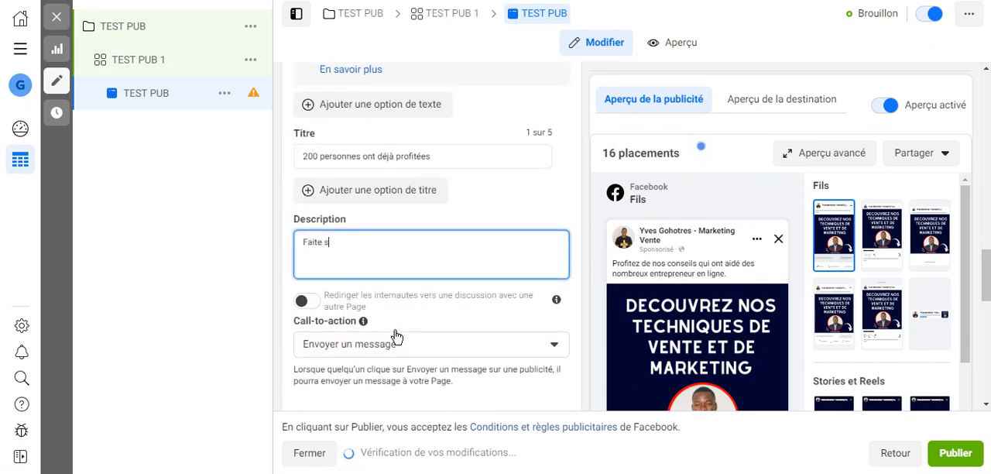
type("Faite sc")
key("BackSpace")
key("BackSpace")
key("BackSpace")
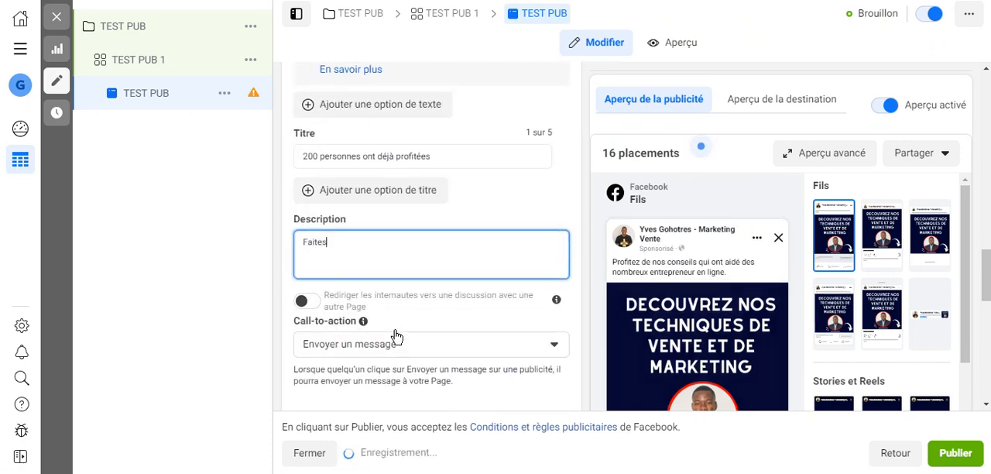
type("s comme ses")
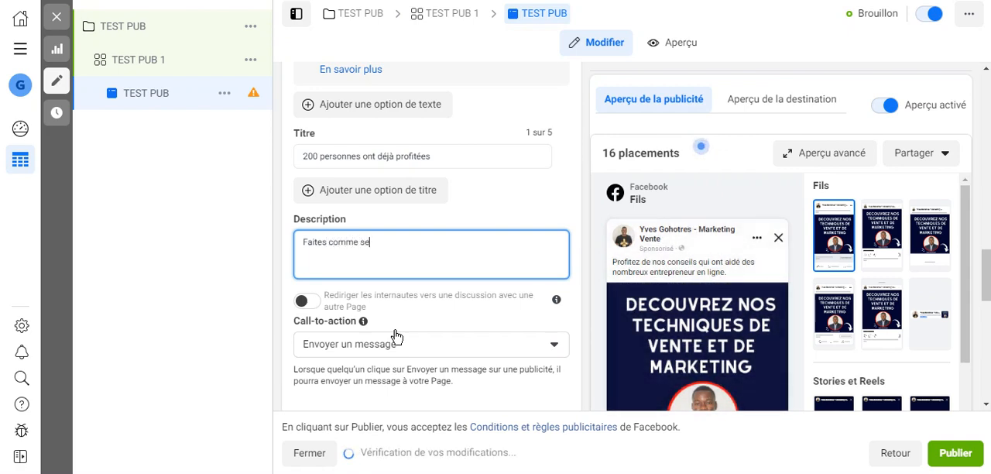
key("BackSpace")
key("BackSpace")
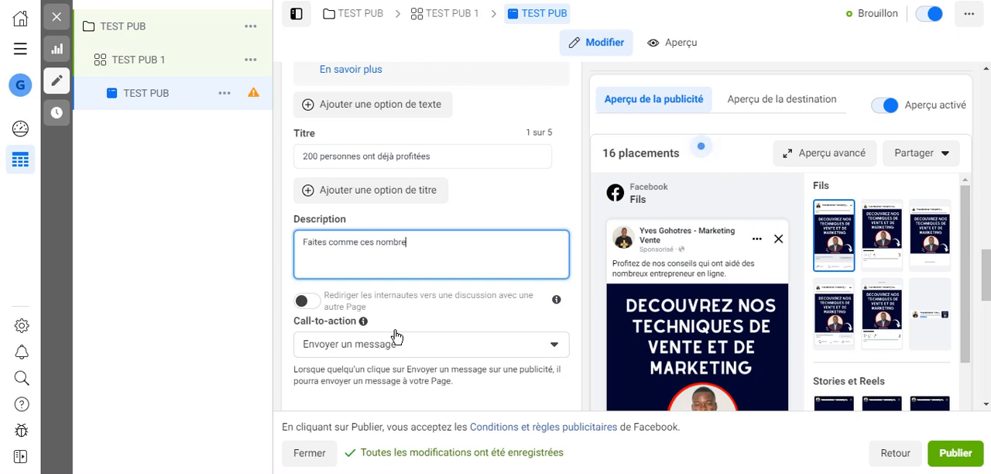
type("entrepr")
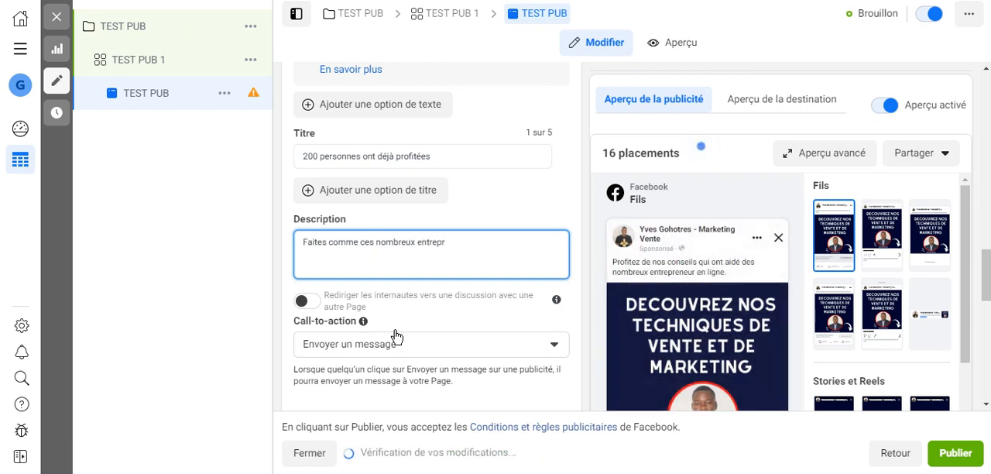
type("eneurs")
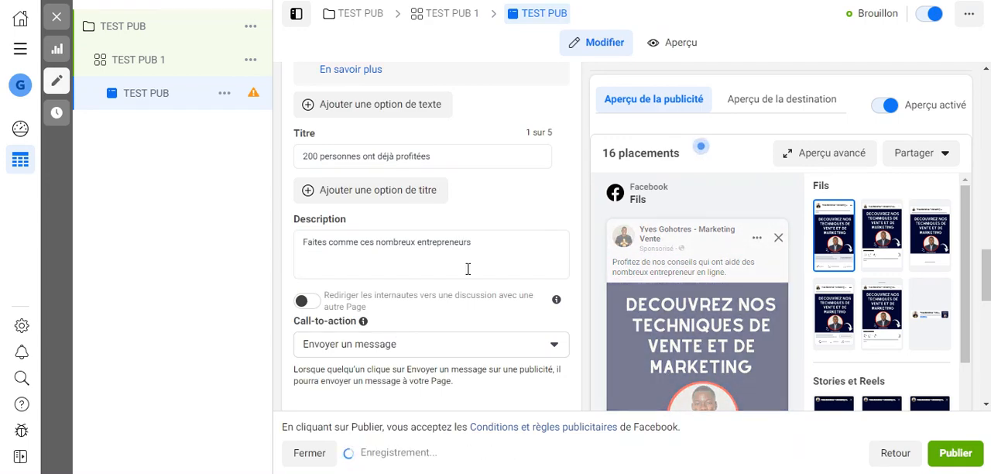
Review the ad's tracking section, call-to-action, description, title, primary text and placement content.
scroll(466, 271, "down", 4)
scroll(467, 275, "down", 4)
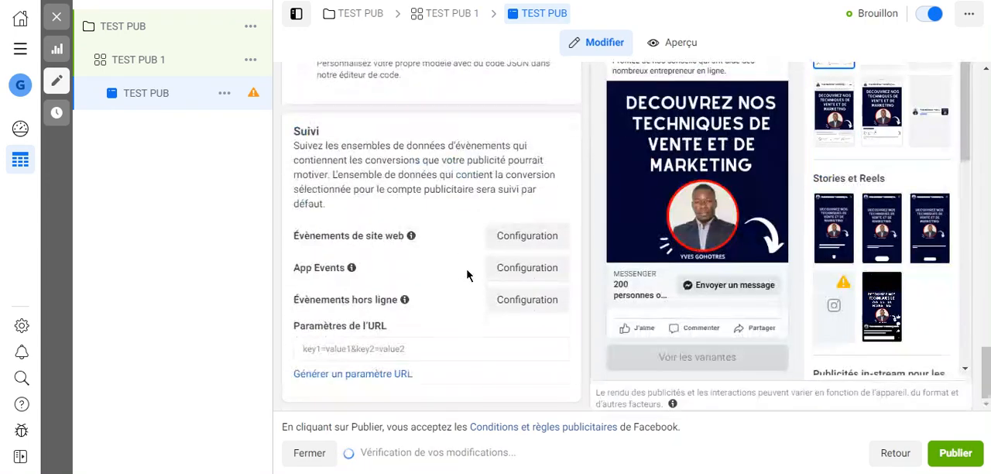
scroll(440, 281, "up", 7)
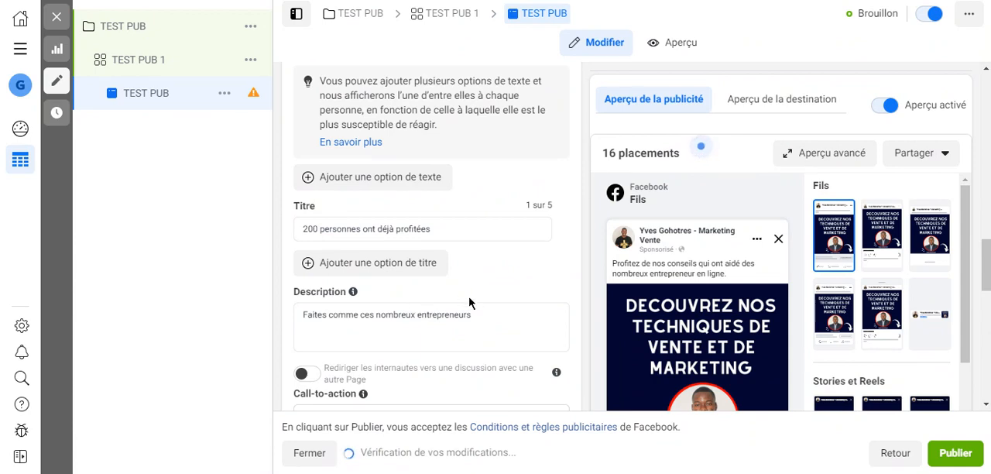
scroll(468, 297, "down", 3)
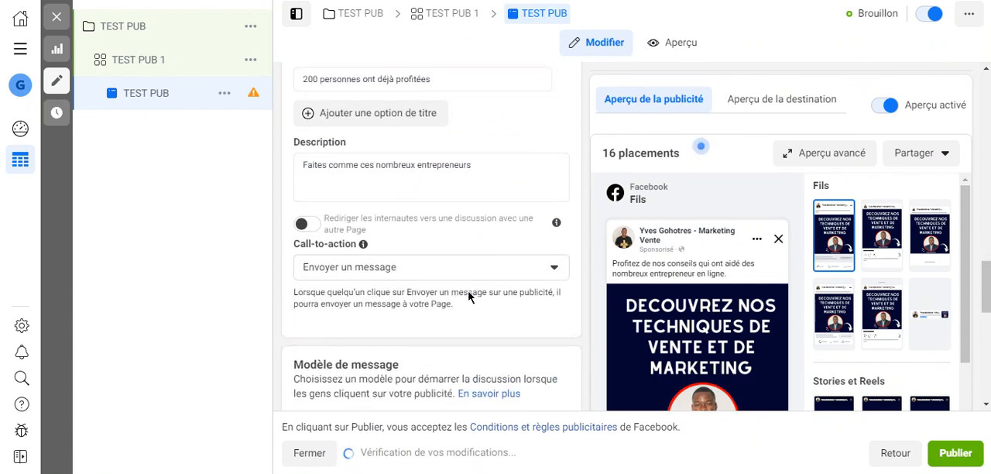
scroll(443, 246, "down", 2)
scroll(442, 249, "up", 5)
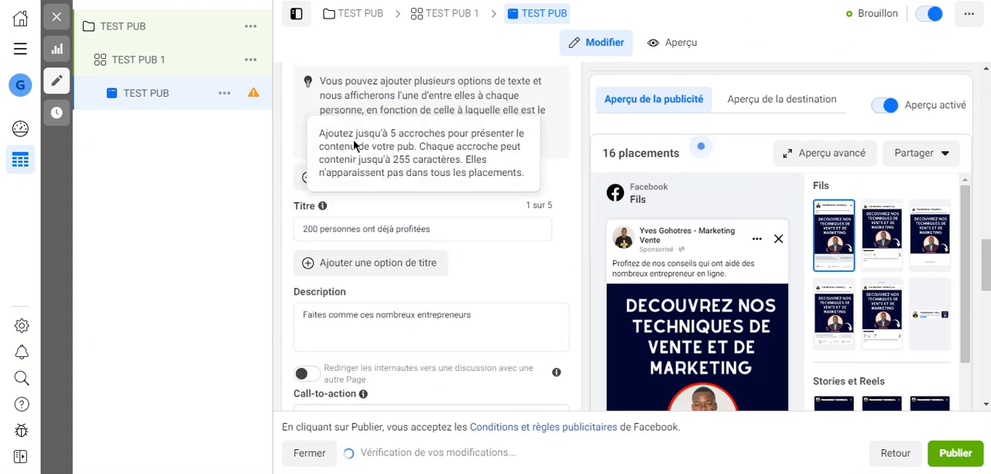
scroll(561, 227, "up", 5)
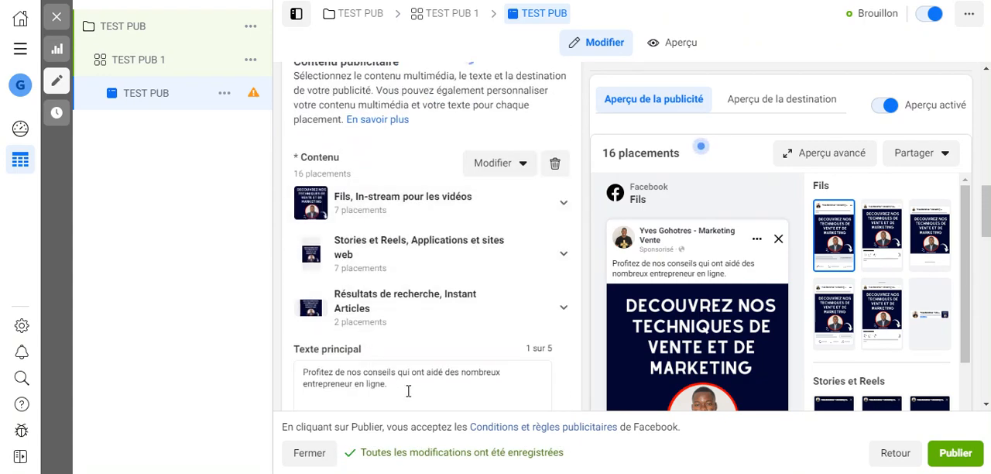
scroll(403, 332, "down", 5)
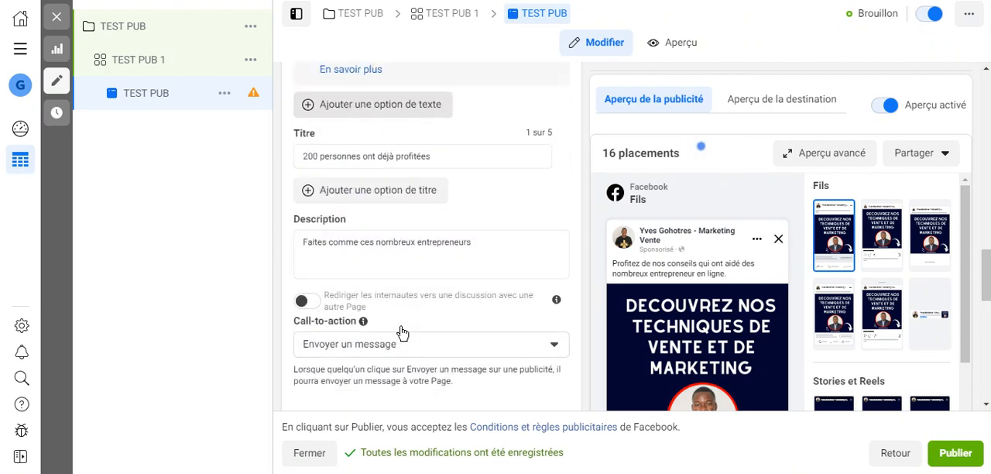
Open the Démarrer des conversations message template, try setting its customer actions to Aucune, and close it without saving.
scroll(403, 332, "down", 4)
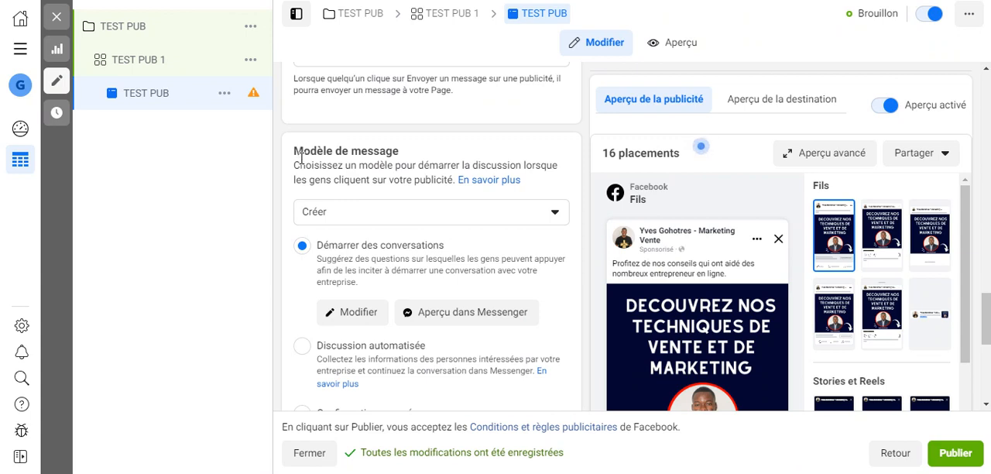
left_click(367, 318)
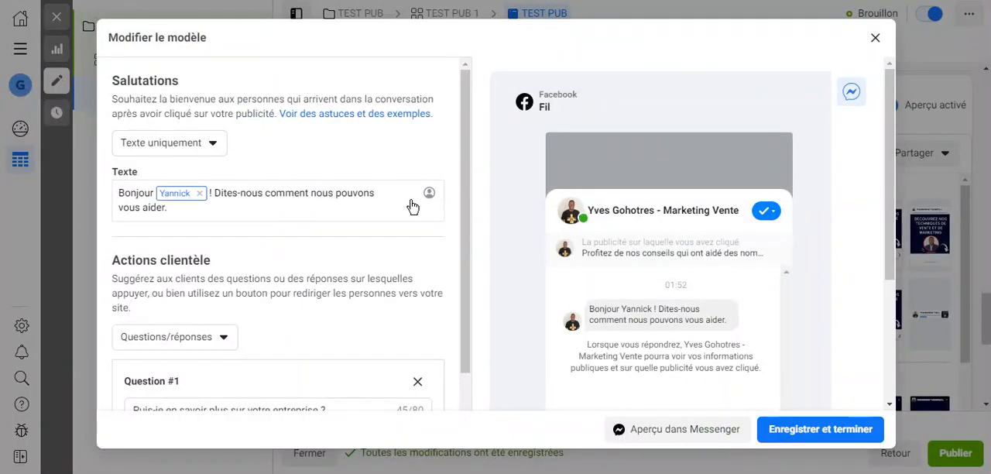
scroll(229, 295, "down", 2)
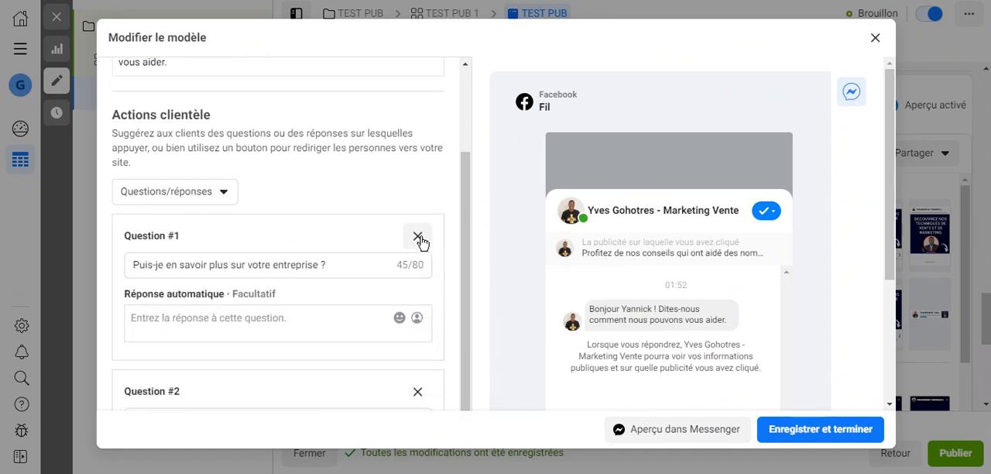
left_click(224, 200)
left_click(155, 426)
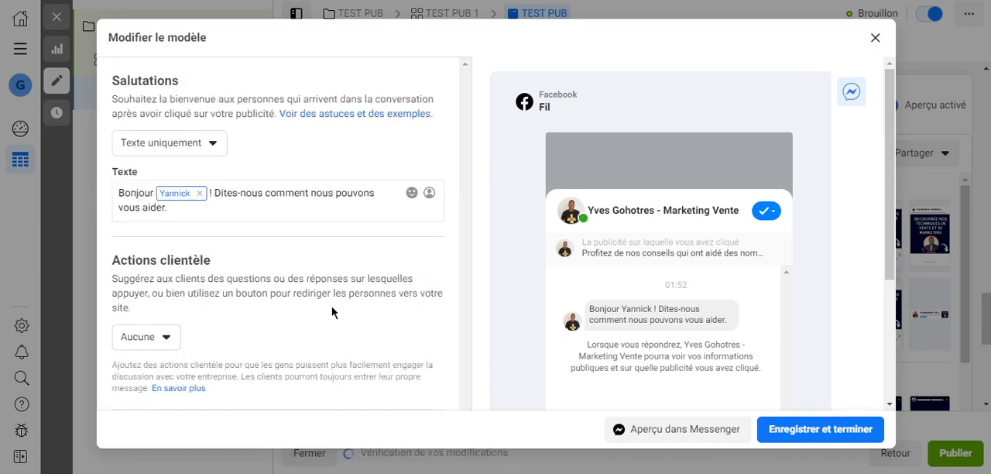
left_click(157, 337)
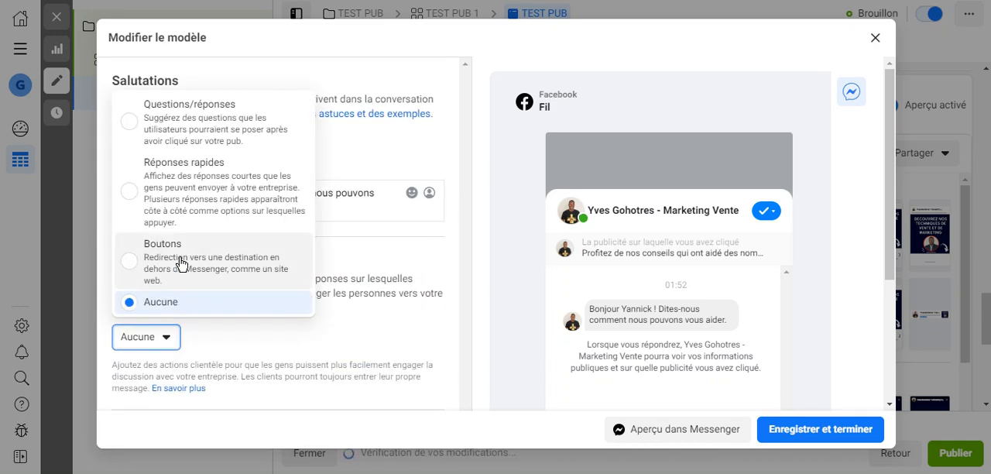
left_click(453, 230)
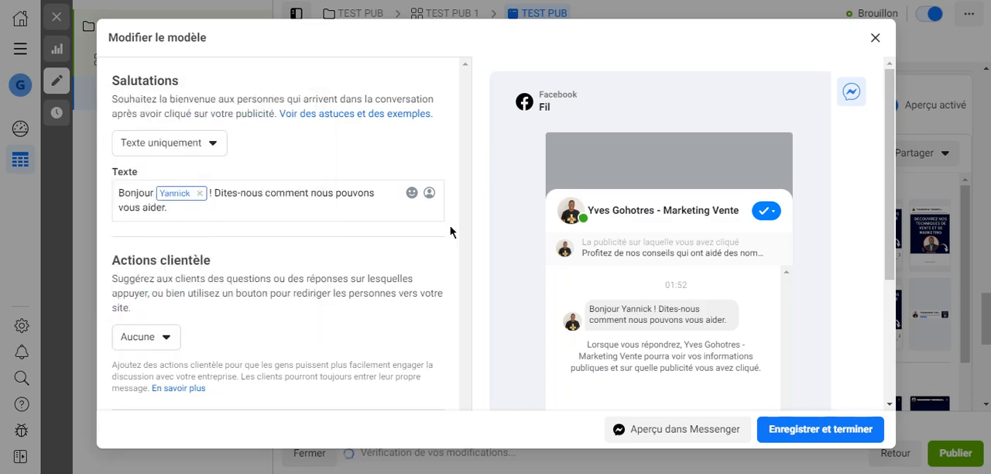
left_click(875, 38)
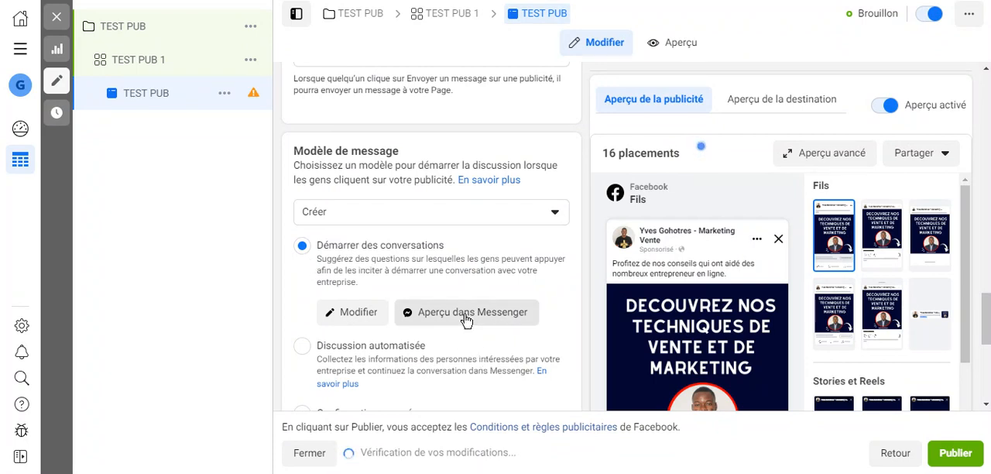
scroll(466, 319, "down", 5)
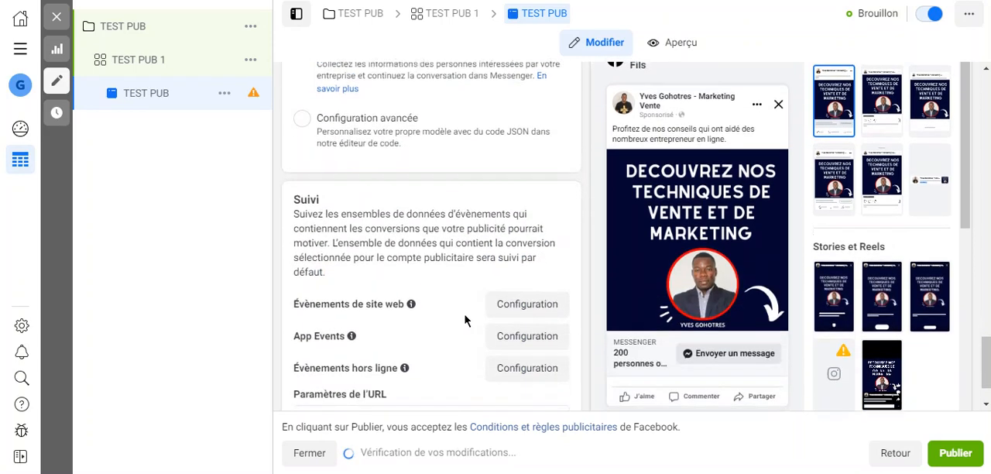
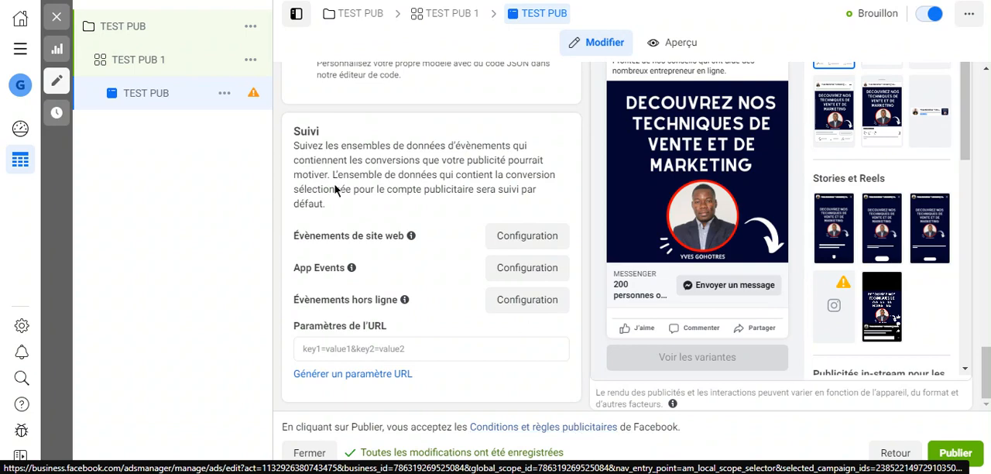
Change the TEST PUB campaign's objective to Trafic, accept the settings change, and dismiss the video recommendation.
left_click(148, 30)
scroll(413, 259, "down", 2)
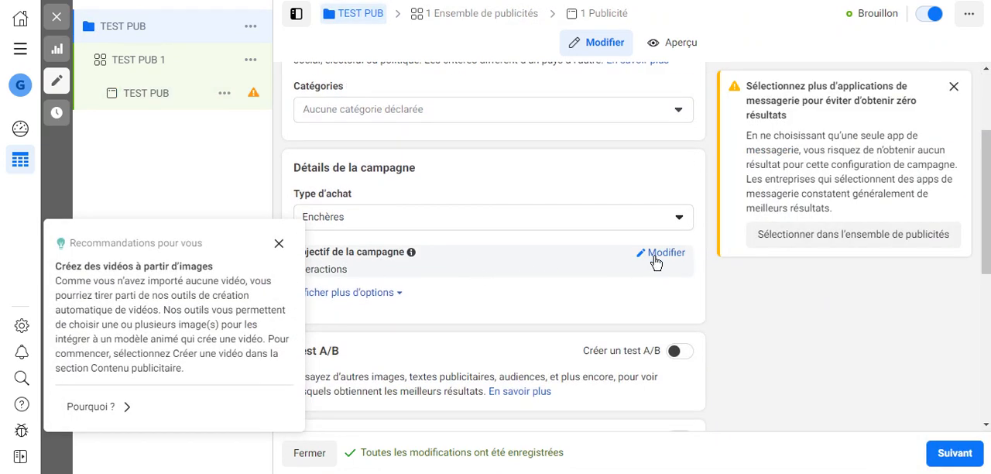
left_click(655, 259)
scroll(358, 224, "down", 3)
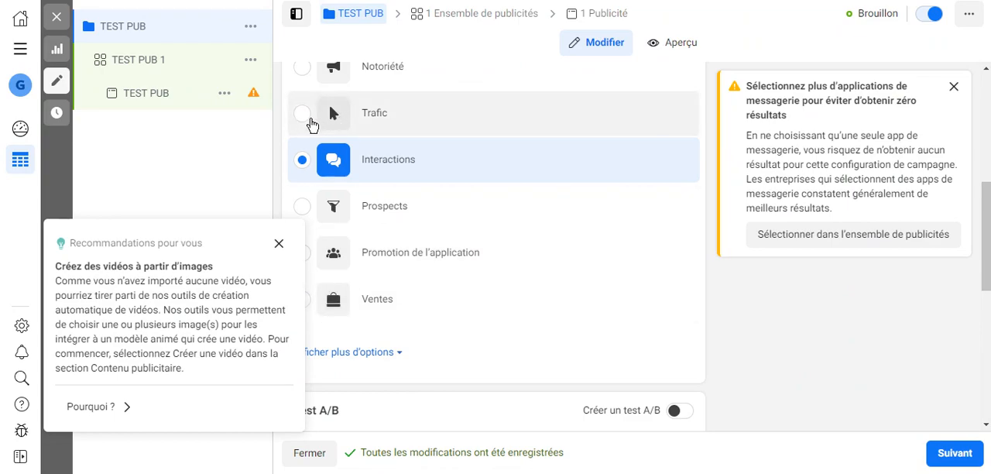
left_click(311, 122)
left_click(682, 247)
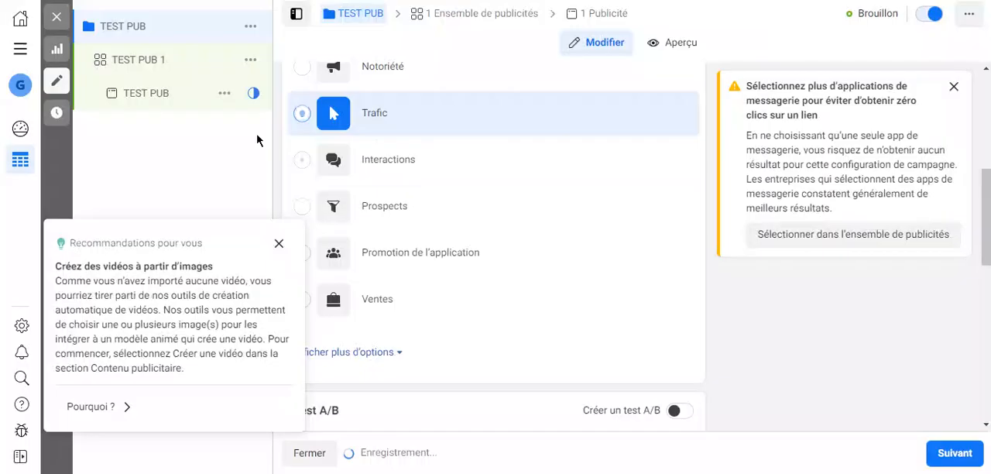
left_click(280, 243)
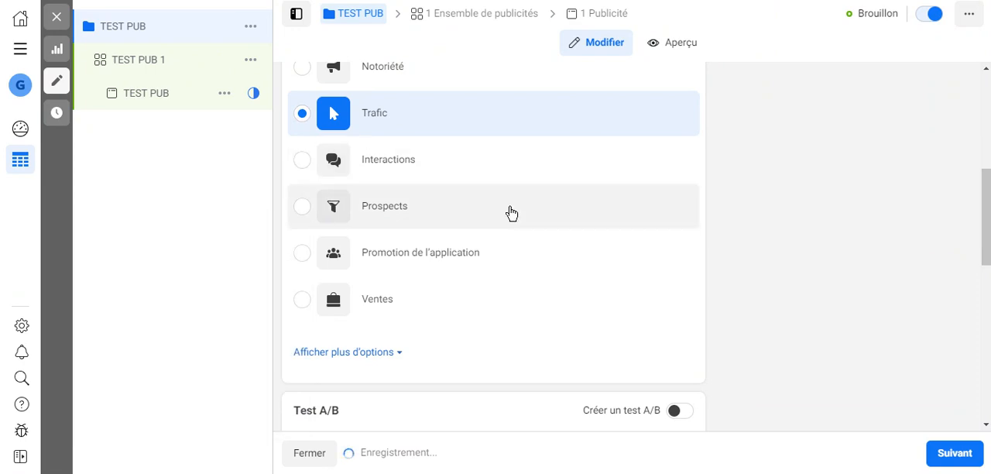
Set the campaign's daily budget to 10,00 $ and dismiss the bid strategy notice.
scroll(511, 213, "down", 10)
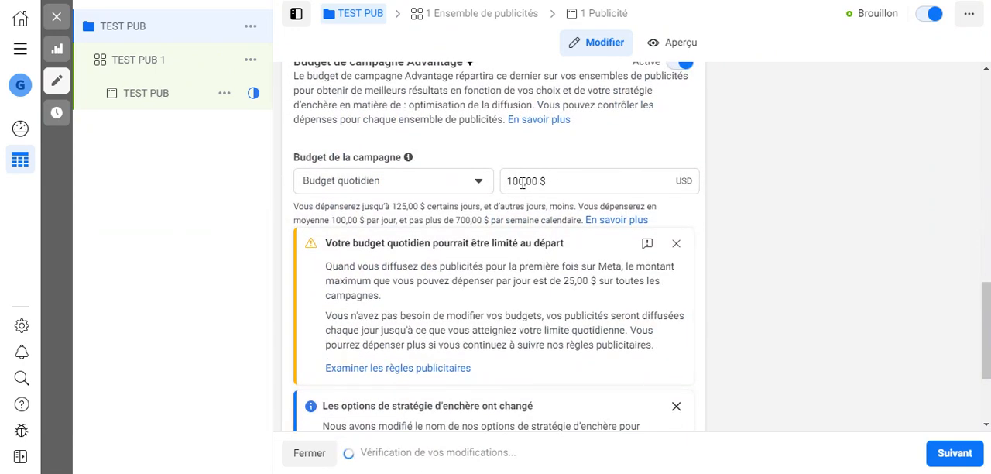
left_click(523, 183)
key("BackSpace")
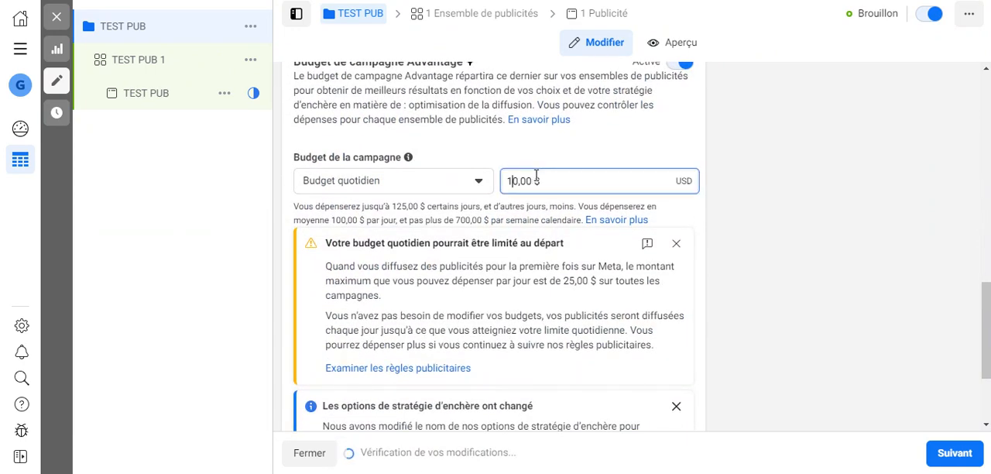
left_click(217, 295)
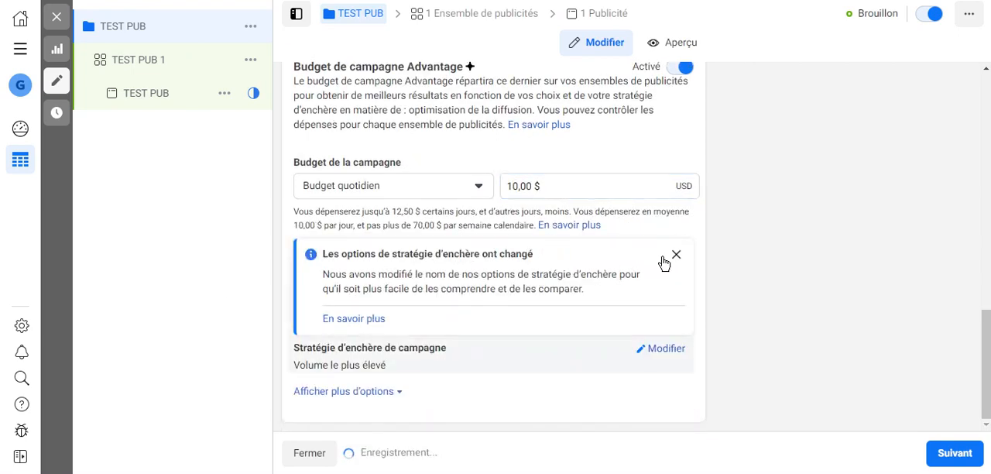
left_click(677, 256)
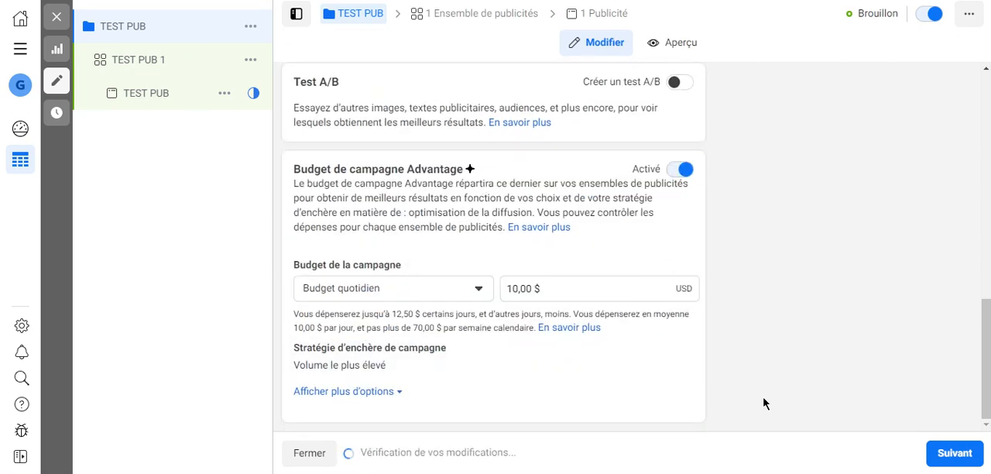
Set the conversion location of the ad set TEST PUB 1 to Messenger.
left_click(956, 453)
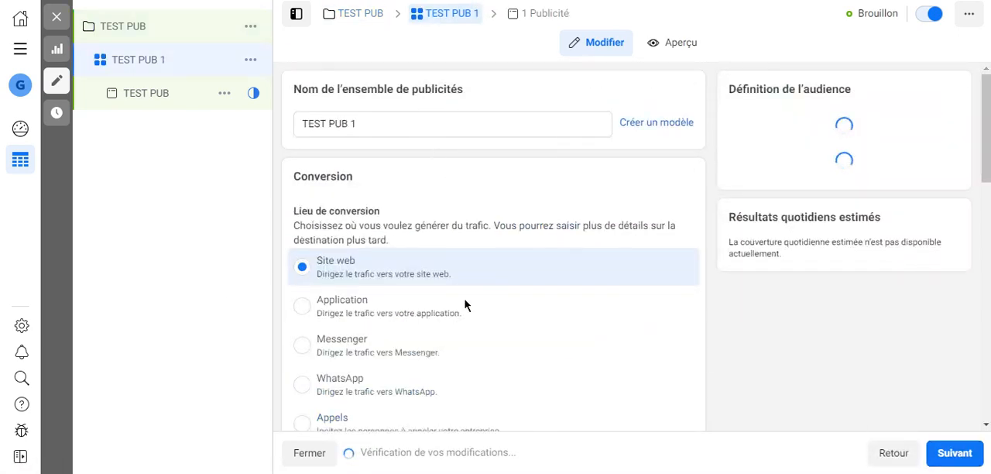
scroll(341, 317, "down", 1)
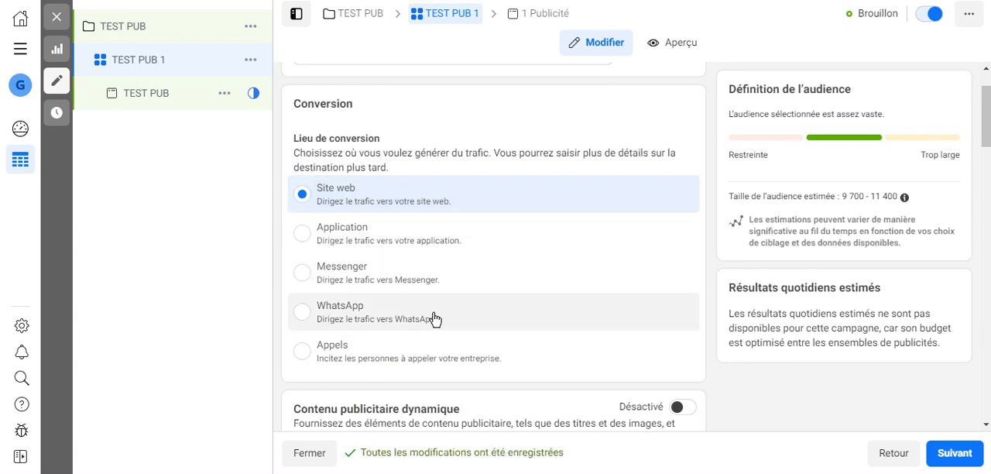
left_click(344, 273)
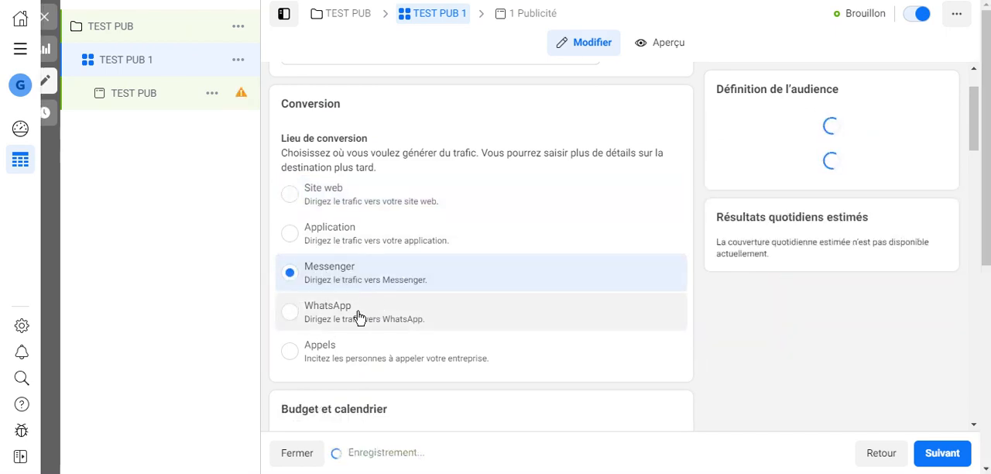
Review the ad set's schedule, audience and placements, and examine the available ad delivery optimisation options without changing the selection.
scroll(266, 293, "down", 4)
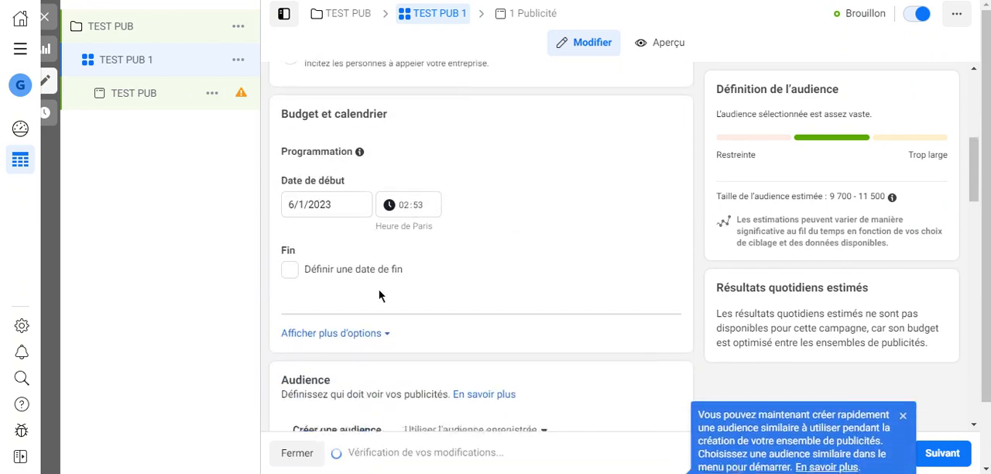
scroll(348, 271, "down", 10)
scroll(425, 227, "down", 10)
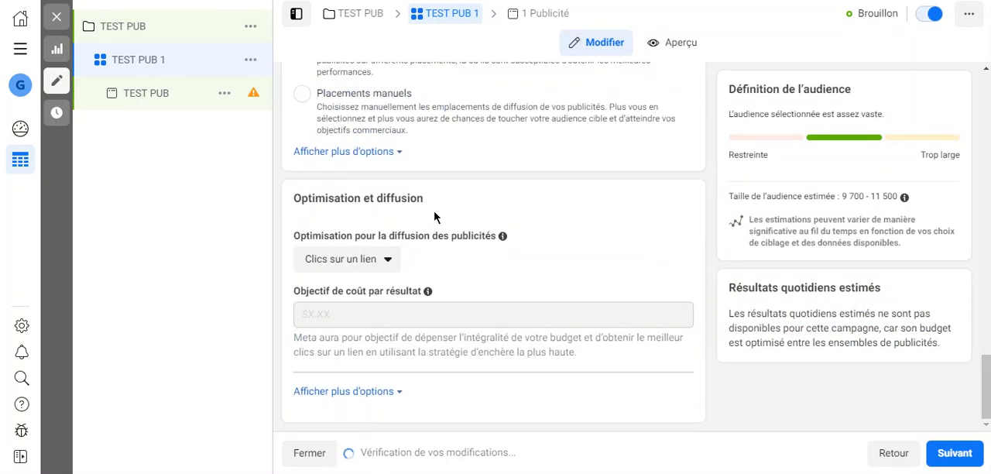
left_click(387, 266)
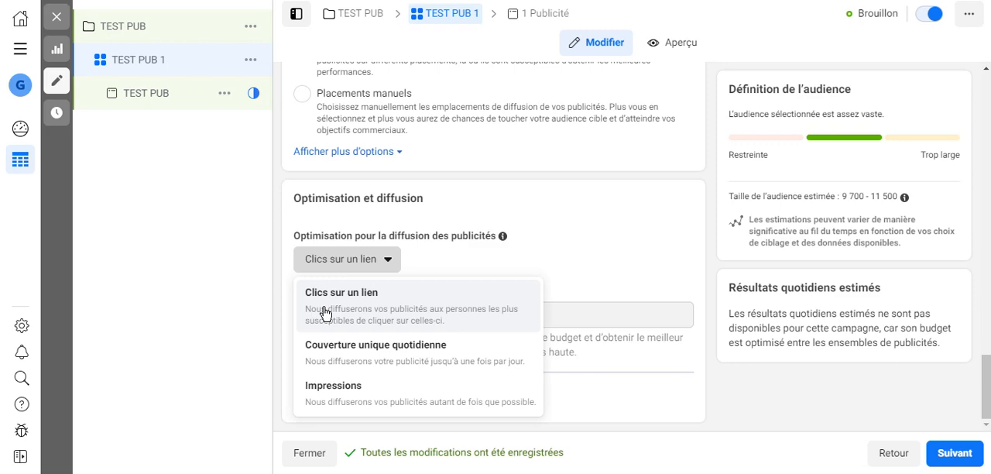
left_click(228, 313)
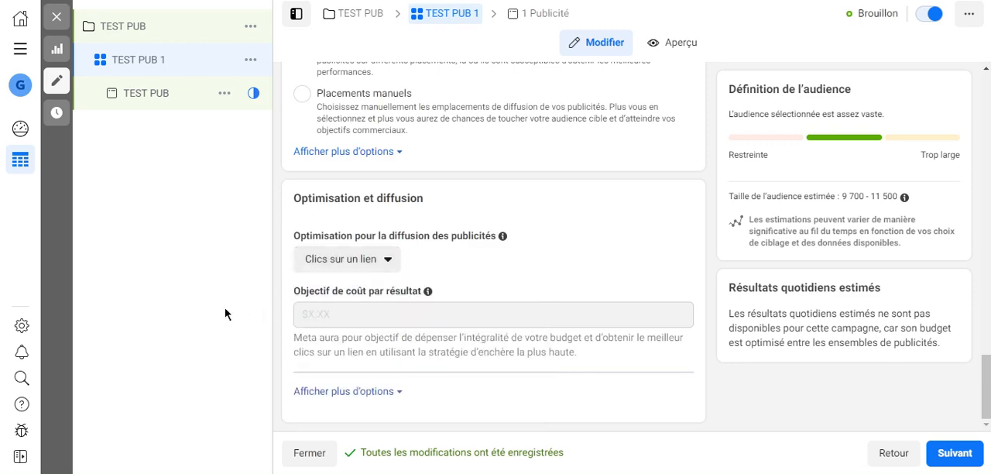
left_click_drag(387, 249, 385, 278)
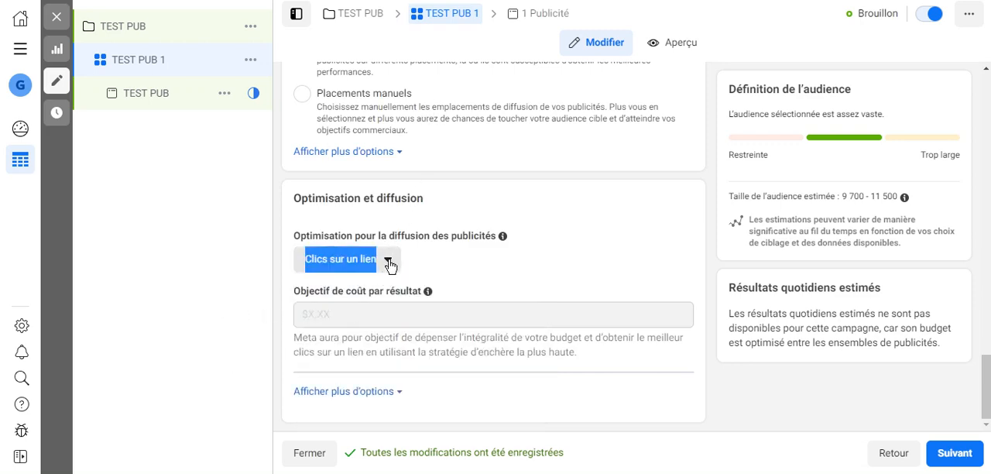
left_click(387, 260)
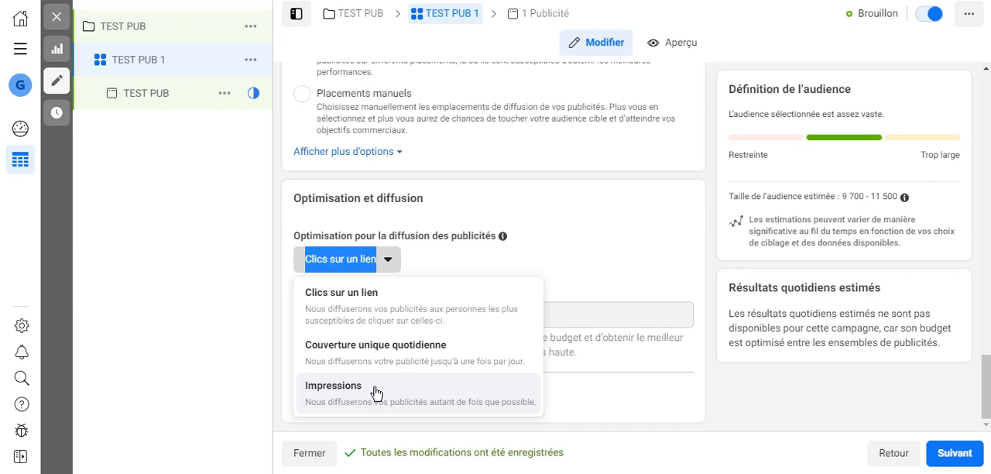
left_click(227, 379)
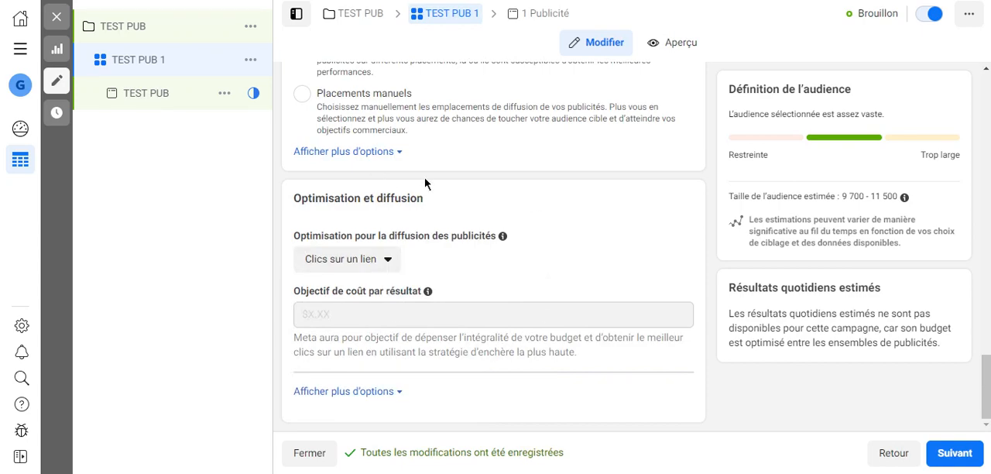
Review the TEST PUB ad's identity, ad content, message template and tracking sections under the Trafic objective.
scroll(689, 185, "up", 5)
scroll(694, 163, "up", 3)
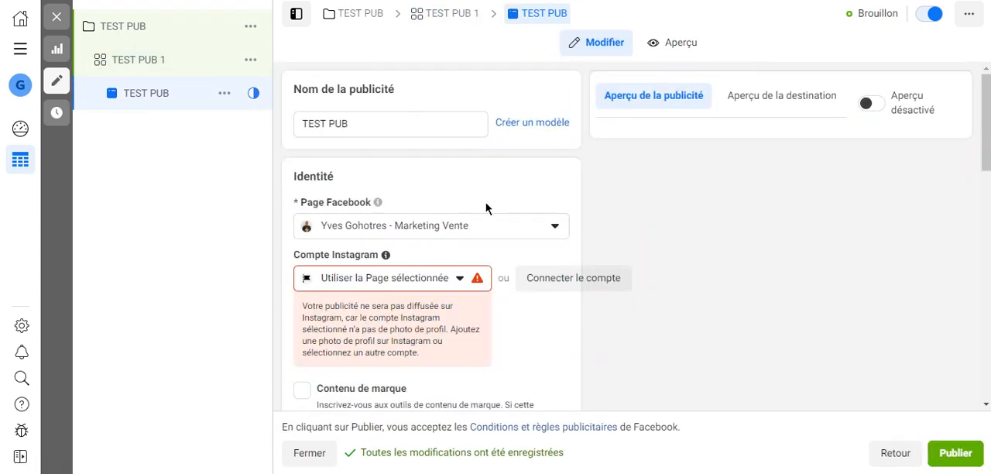
scroll(486, 204, "down", 5)
scroll(486, 208, "down", 8)
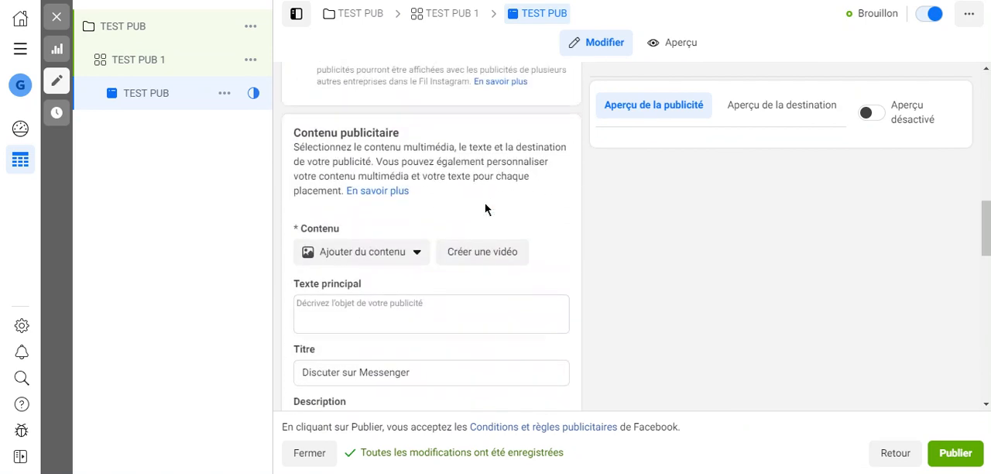
scroll(413, 163, "up", 2)
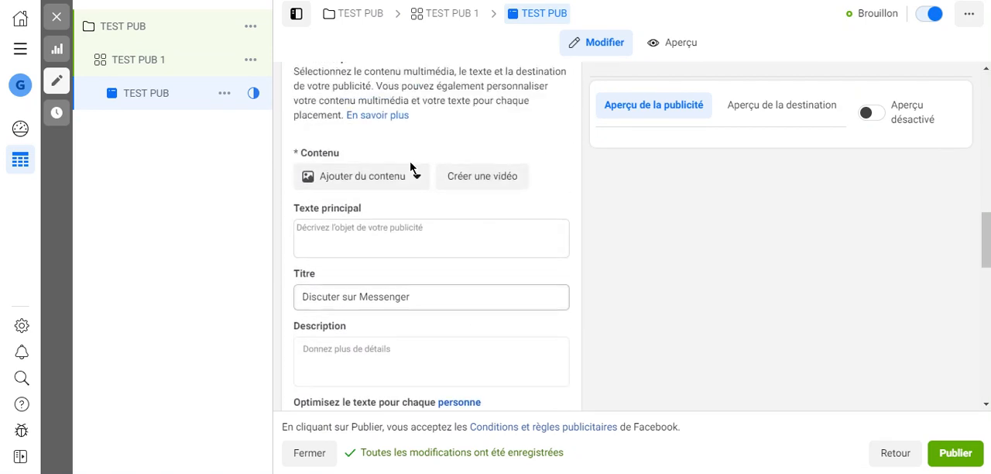
scroll(413, 239, "down", 3)
scroll(416, 239, "down", 6)
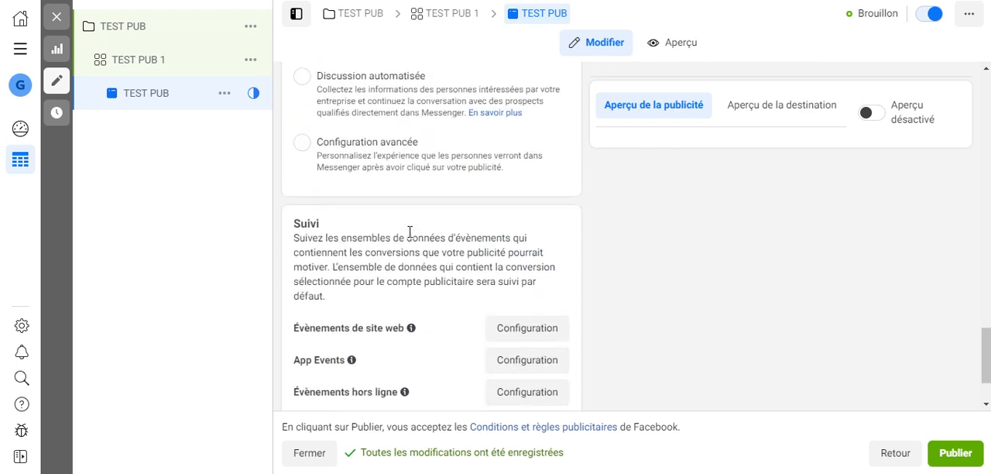
scroll(436, 221, "up", 12)
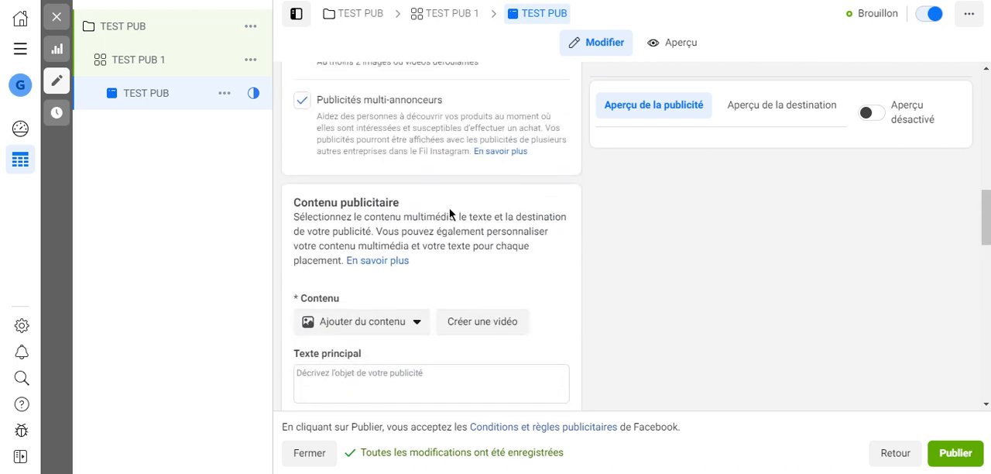
Change the TEST PUB campaign's objective to Ventes and accept the settings change.
left_click(145, 30)
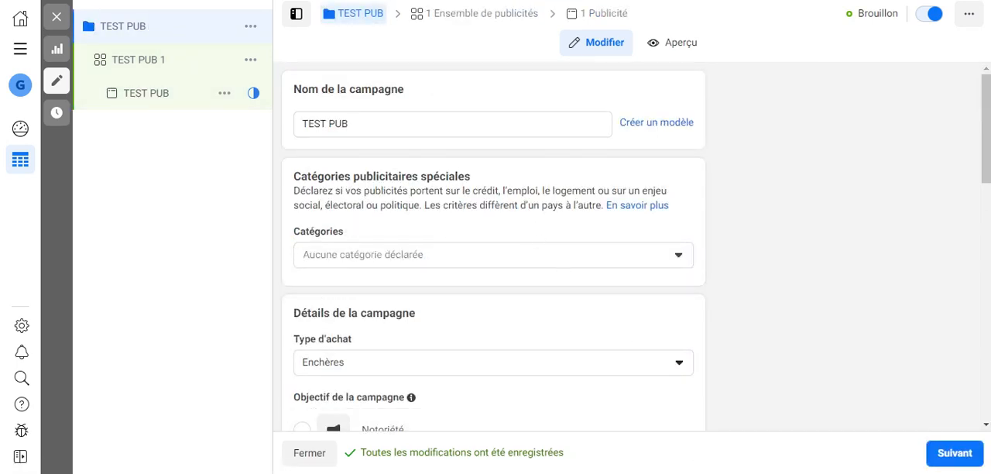
left_click(697, 473)
scroll(529, 310, "down", 5)
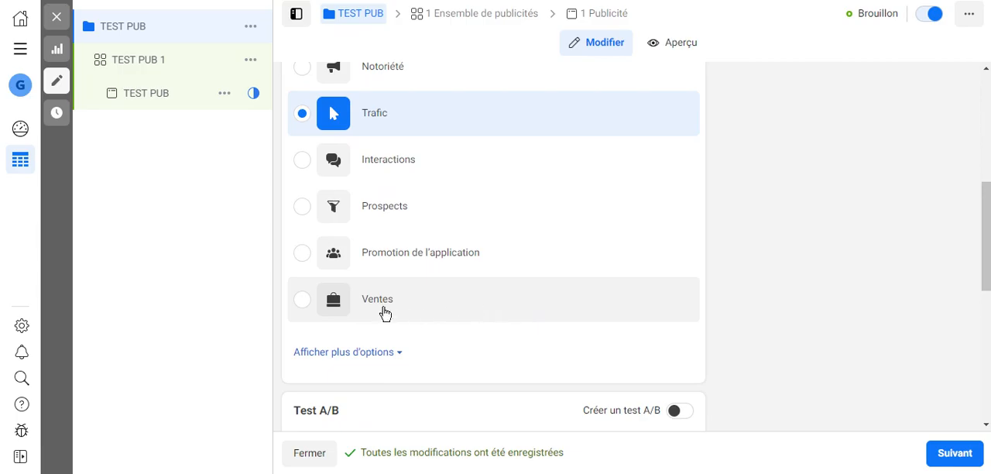
left_click(452, 294)
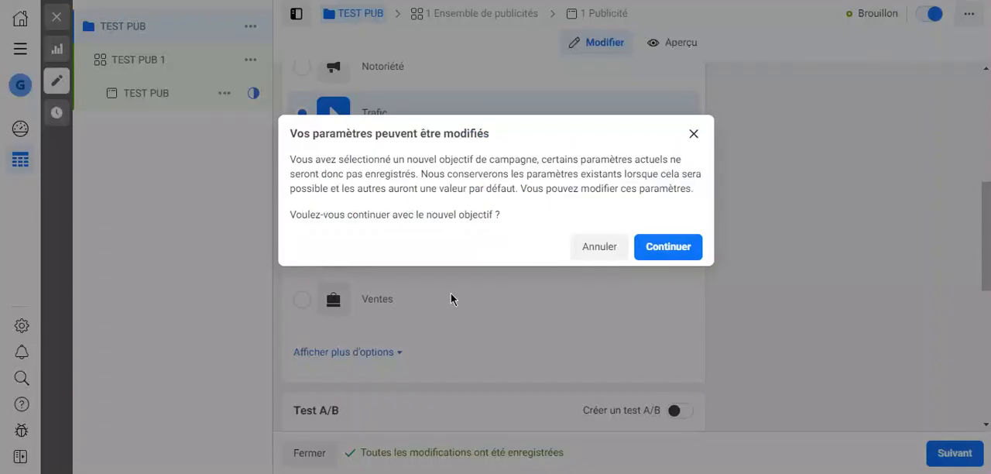
left_click(656, 246)
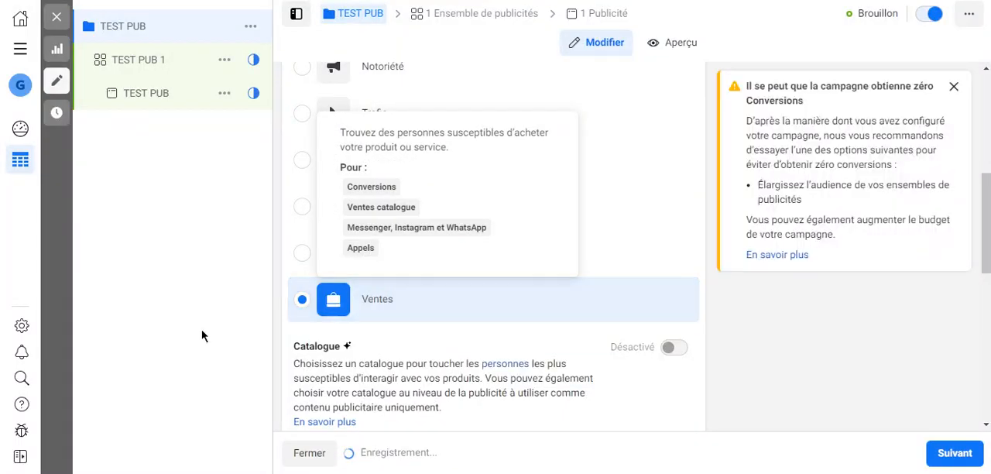
Review the campaign's Advantage budget section and dismiss the zero-conversions warning and the bid strategy notice.
scroll(306, 270, "down", 2)
scroll(441, 210, "down", 4)
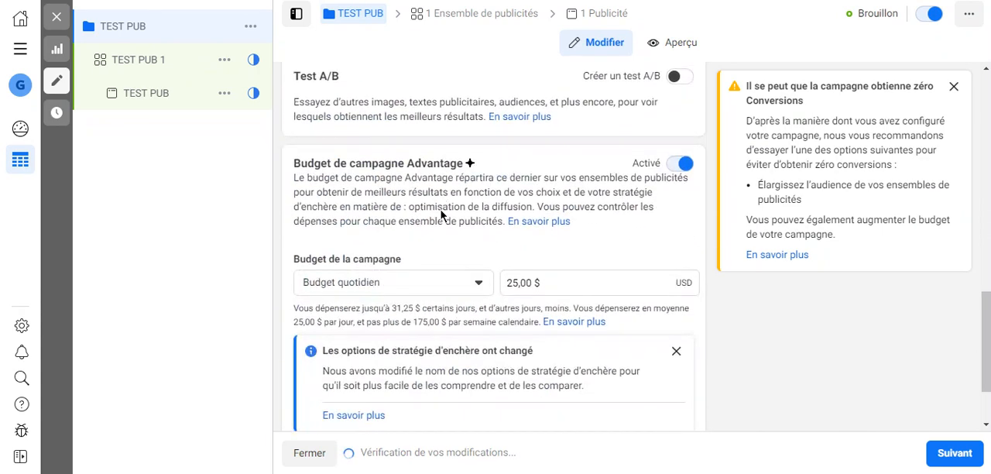
scroll(441, 215, "down", 1)
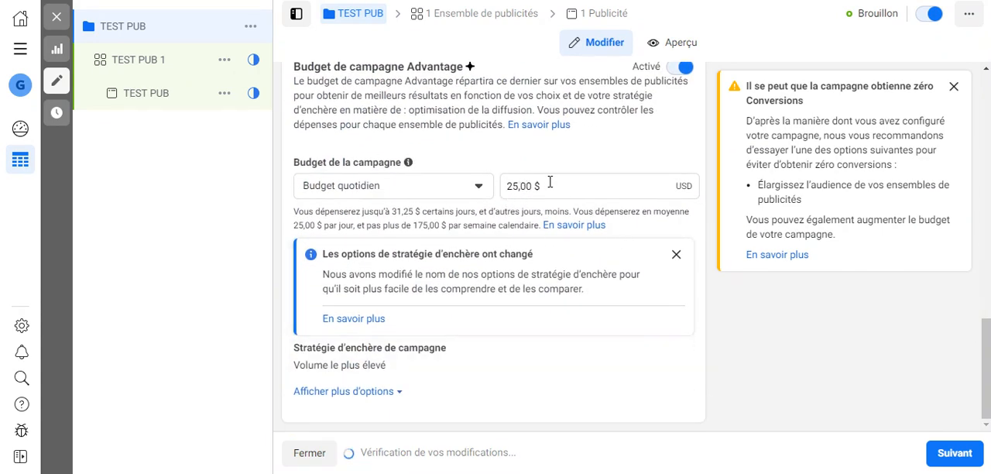
left_click(954, 88)
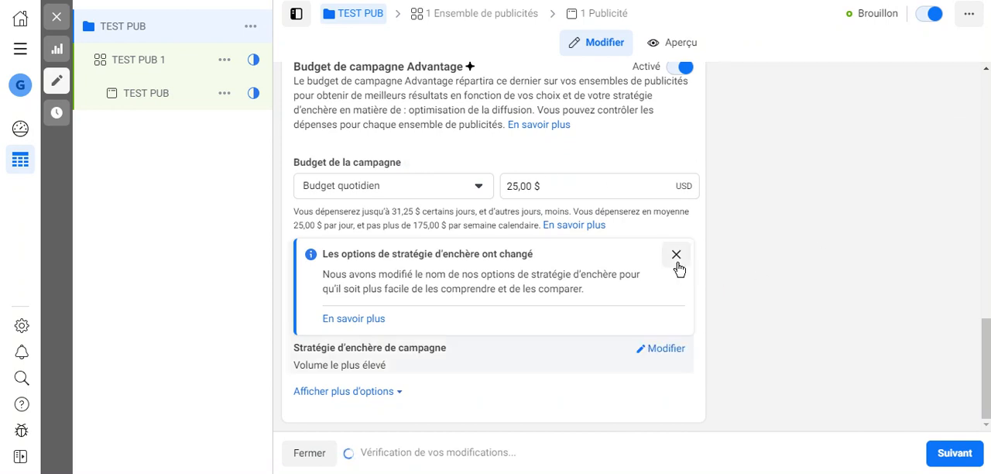
left_click(677, 263)
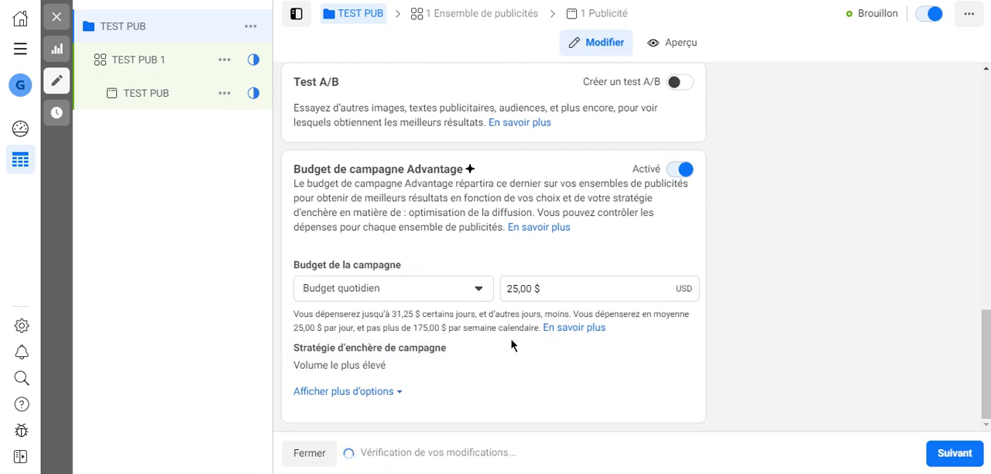
Open the ad set TEST PUB 1, dismiss its warning, and examine the sales conversion locations and the Pixel Meta section.
left_click(955, 453)
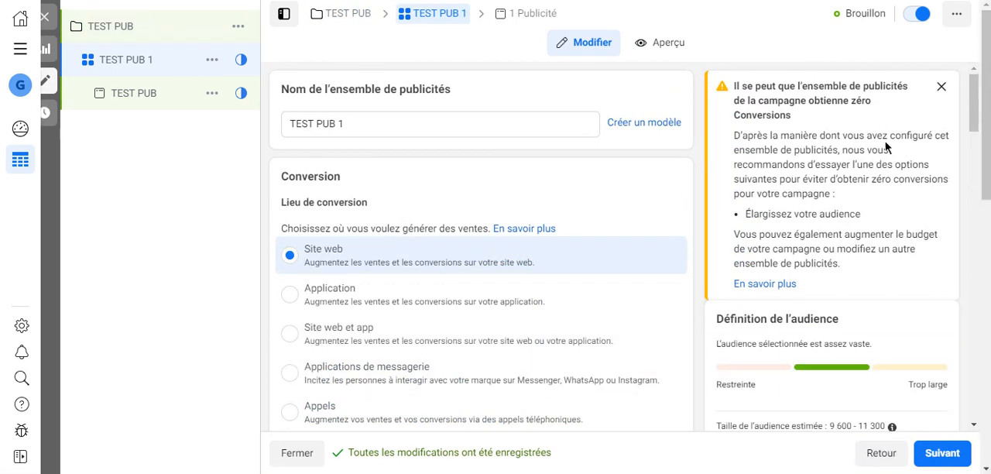
left_click(942, 86)
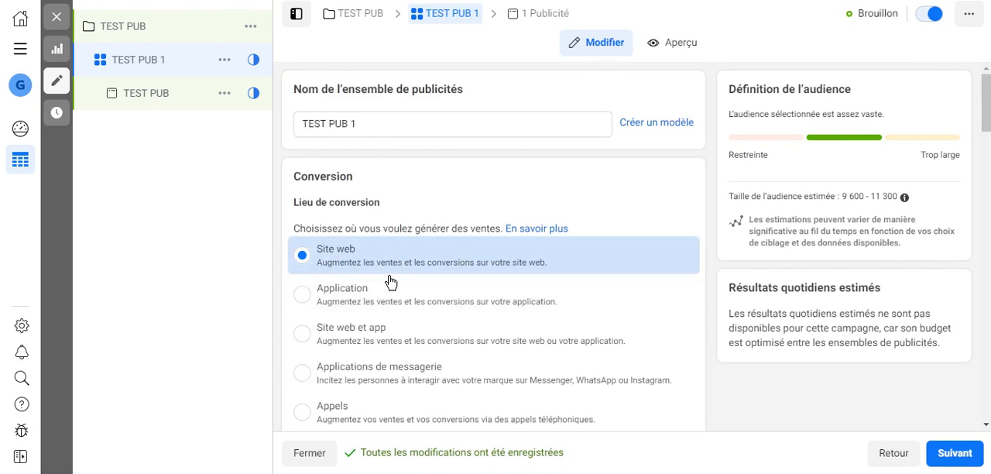
scroll(371, 256, "down", 2)
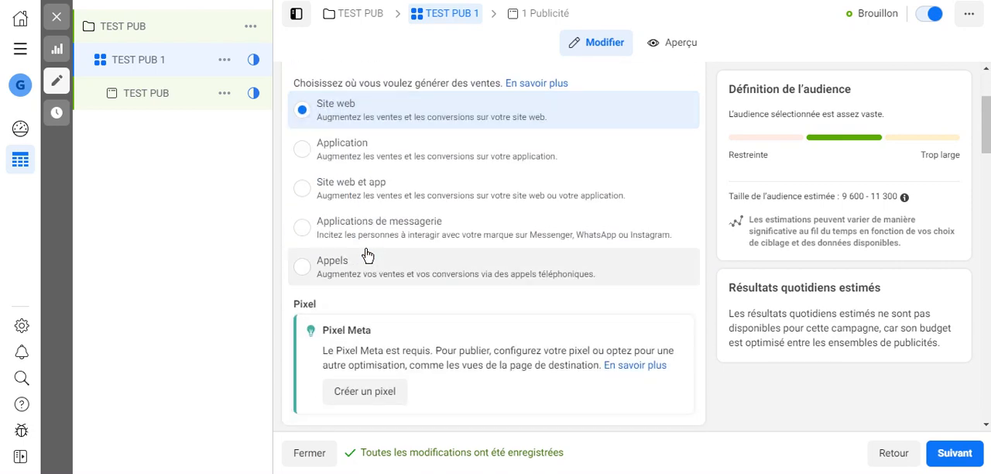
scroll(371, 259, "down", 2)
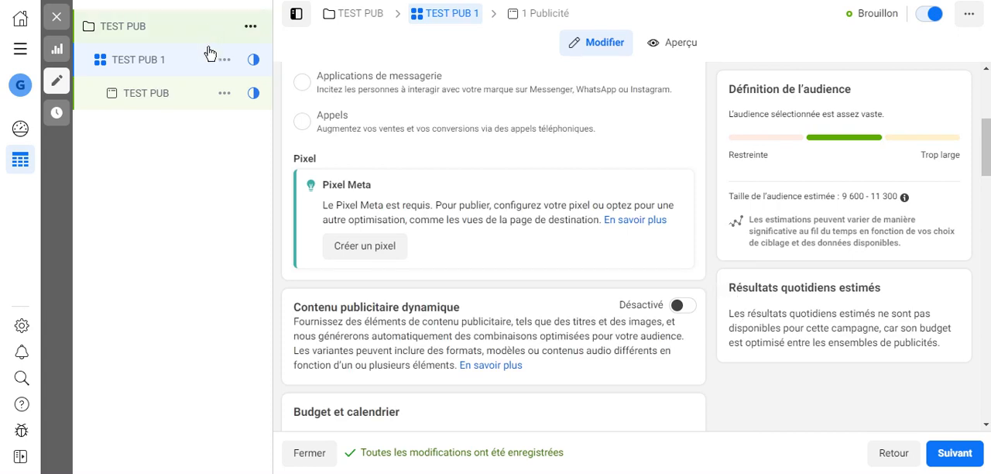
Open the TEST PUB ad and review its identity and ad content sections under the Ventes objective.
left_click(526, 20)
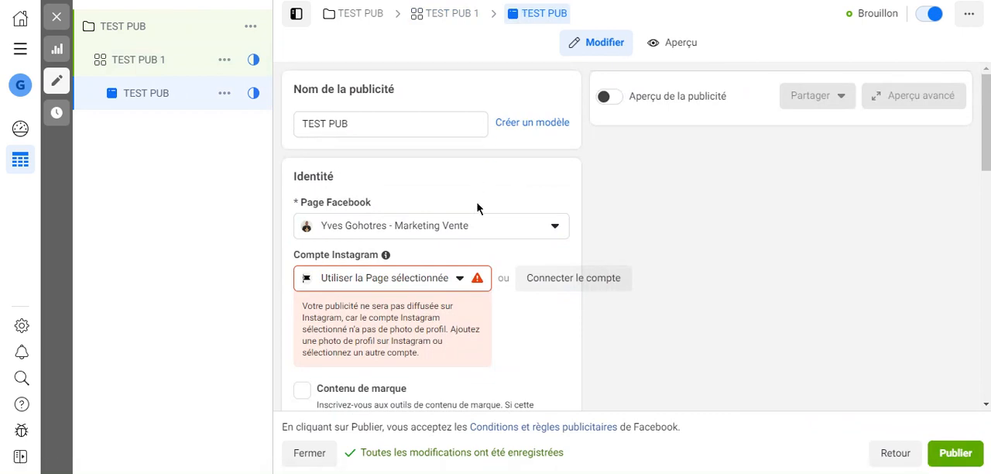
scroll(496, 222, "down", 4)
scroll(496, 222, "down", 7)
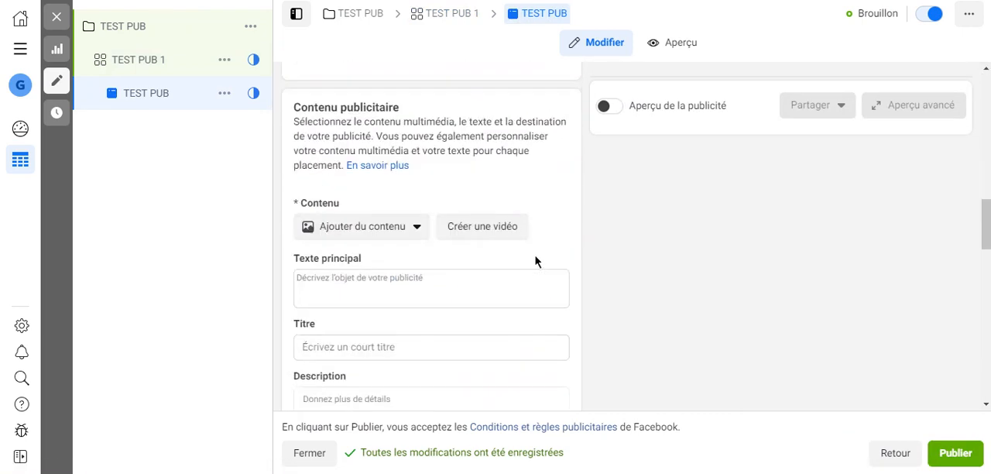
Close the ad editor without publishing the draft items and return to the list of campaigns.
left_click(56, 20)
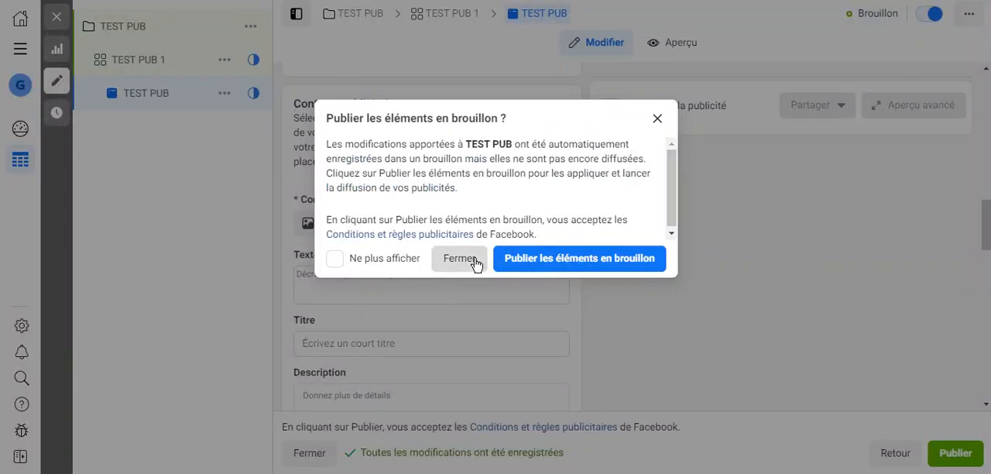
left_click(472, 260)
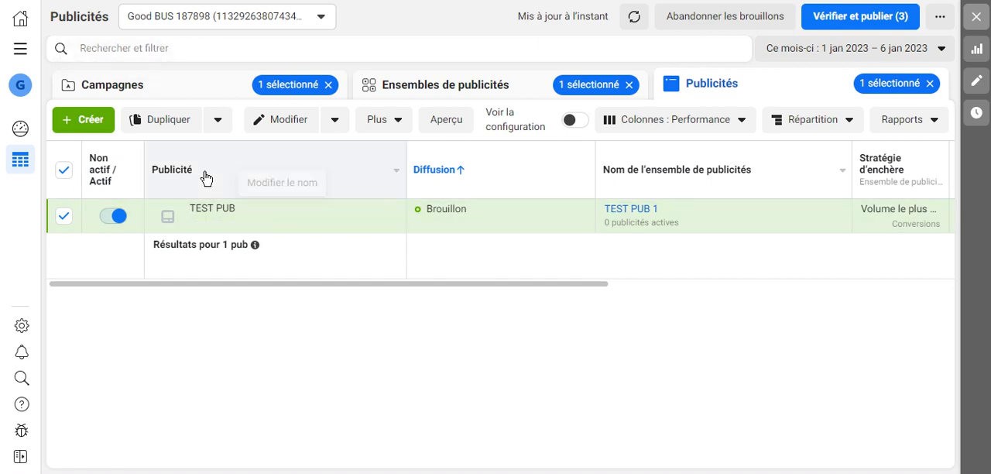
left_click(155, 96)
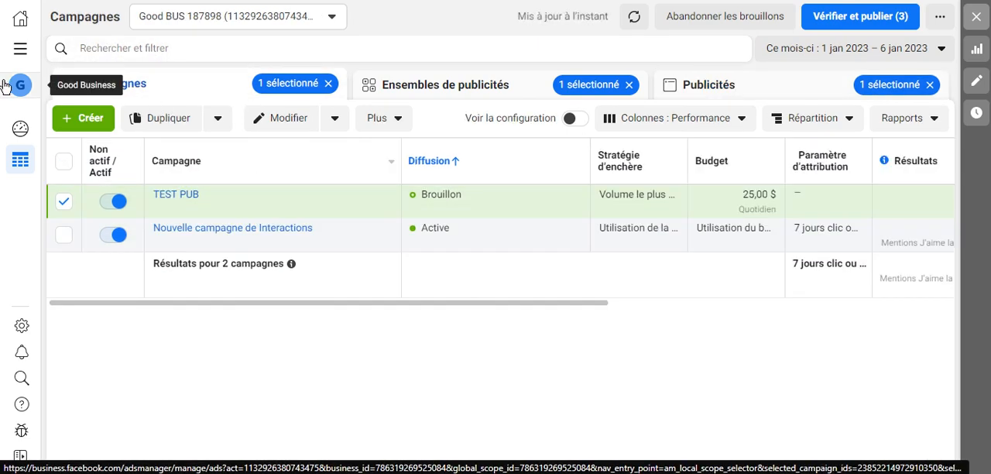
Open the Audiences tool in a separate browser tab while keeping the campaign list in view.
left_click(20, 48)
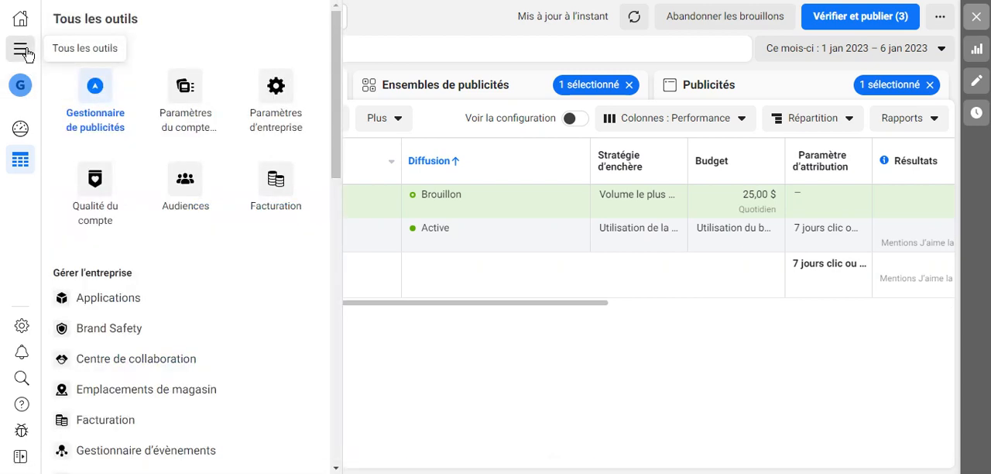
right_click(184, 183)
left_click(216, 192)
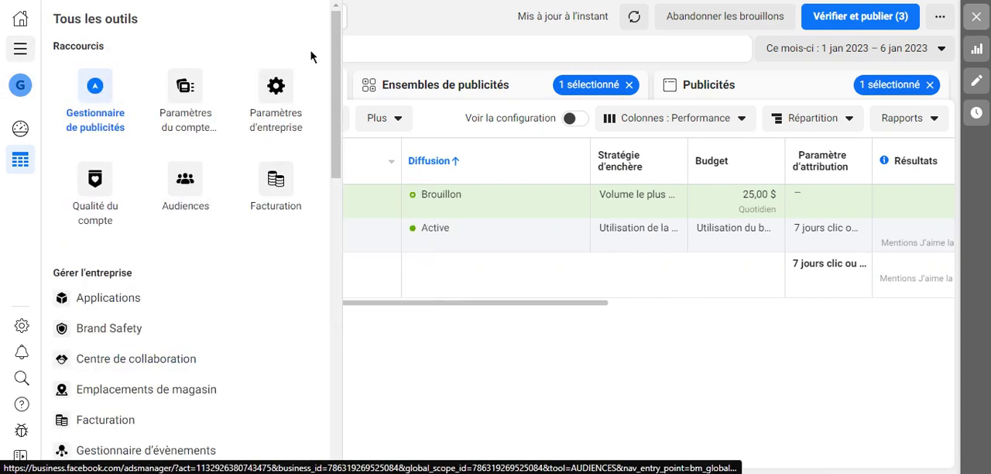
left_click(474, 350)
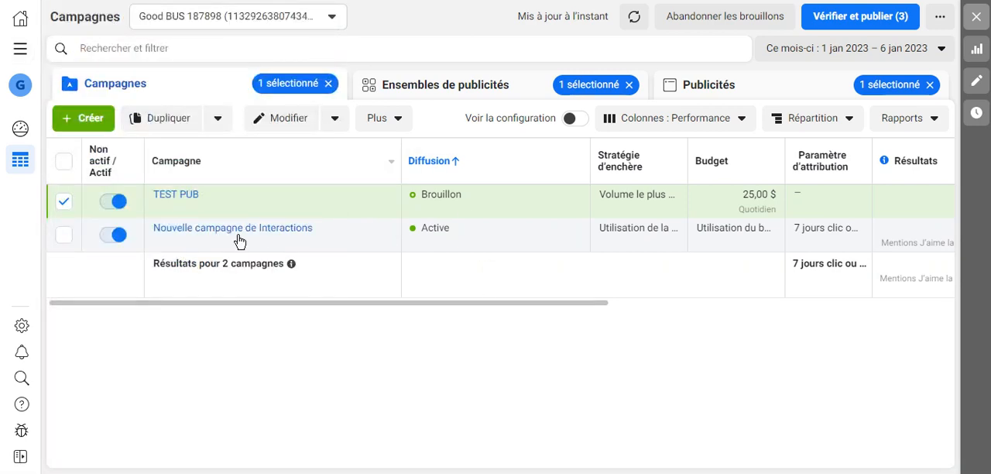
Switch off the TEST PUB campaign.
left_click(112, 201)
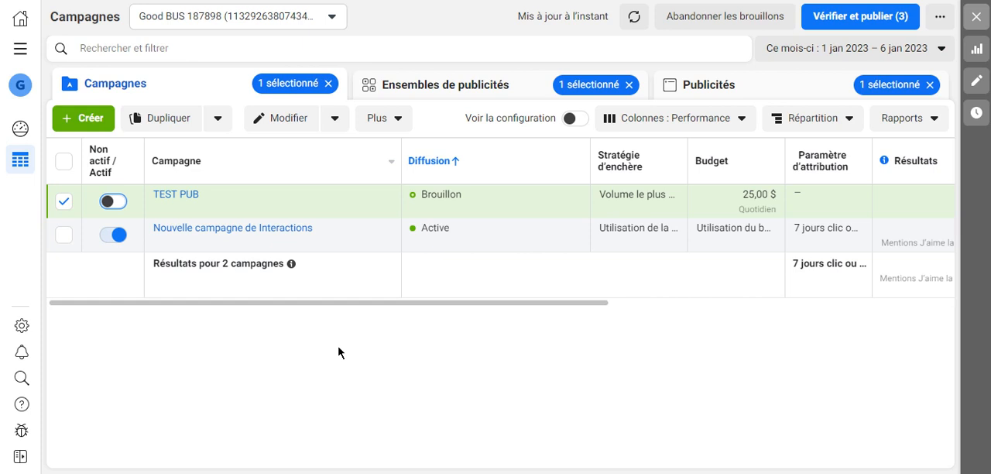
Switch to the Audiences page and review the options for creating custom, lookalike and saved audiences.
left_click(440, 1)
left_click(406, 2)
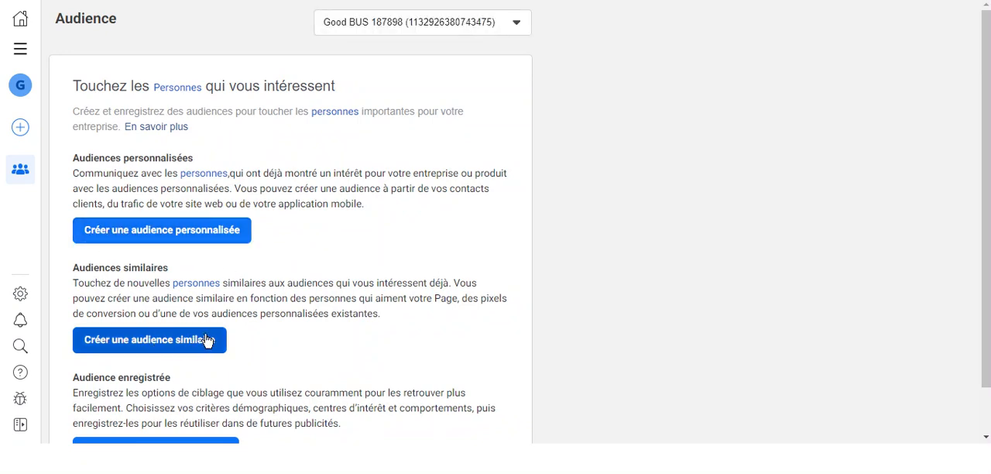
scroll(259, 341, "down", 1)
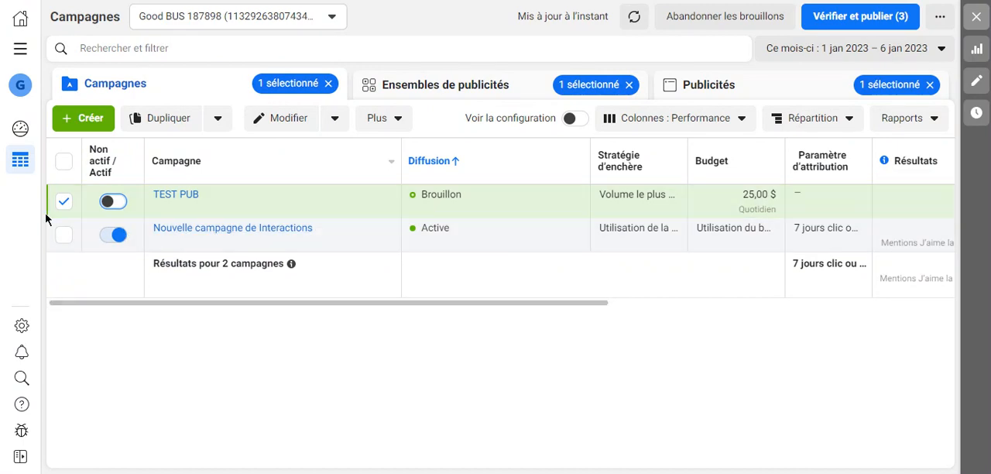
Delete the selected TEST PUB campaign from the campaign list and accept the deletion.
left_click(335, 120)
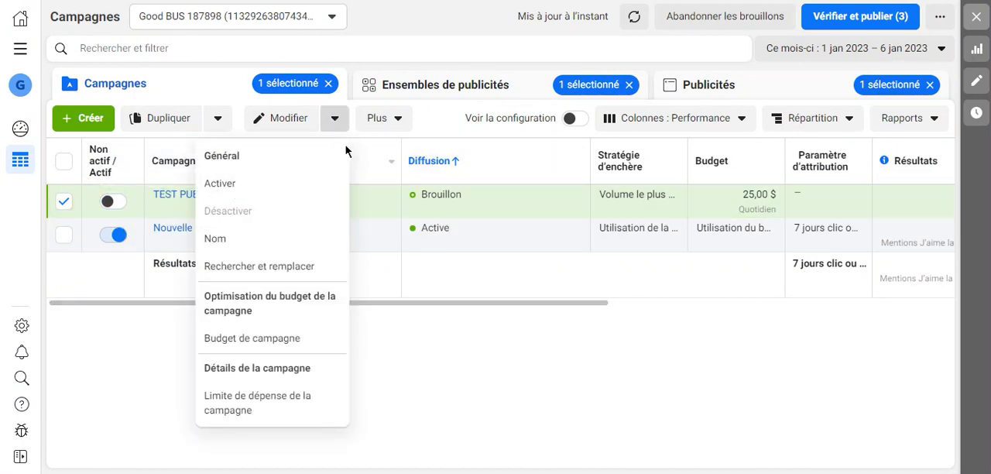
left_click(394, 122)
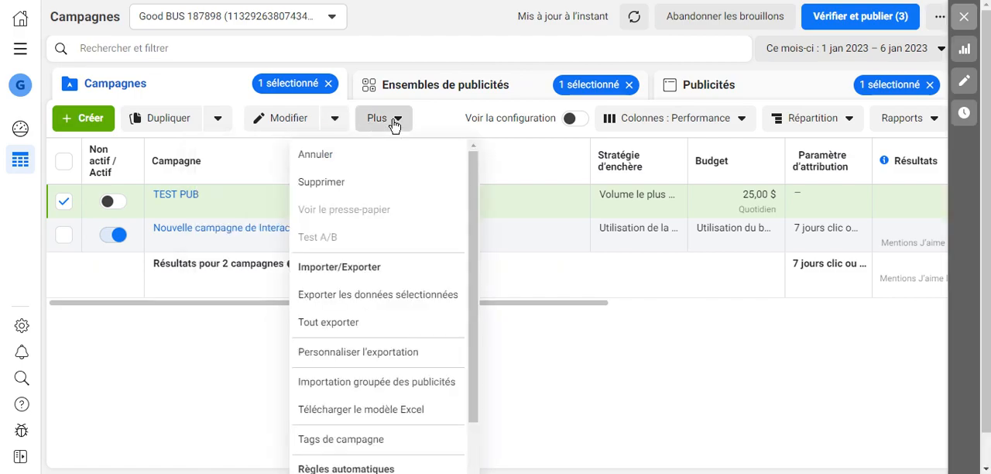
left_click(336, 186)
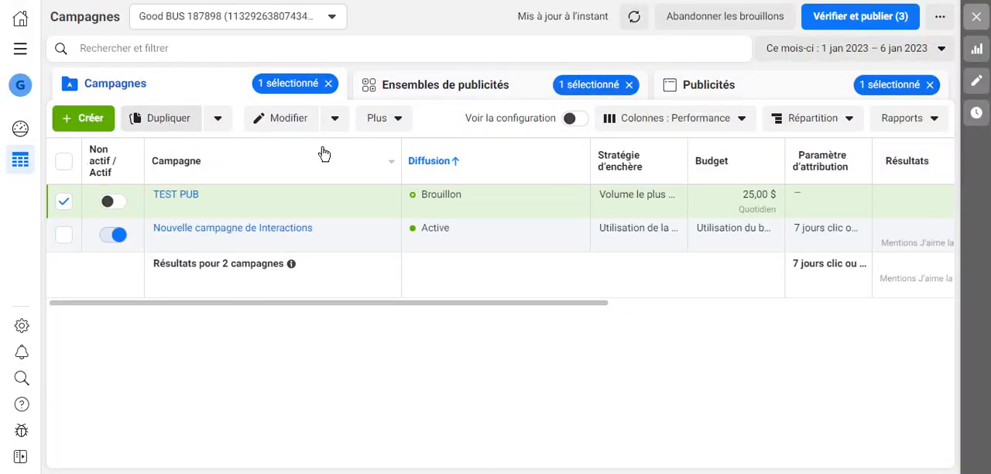
left_click(393, 132)
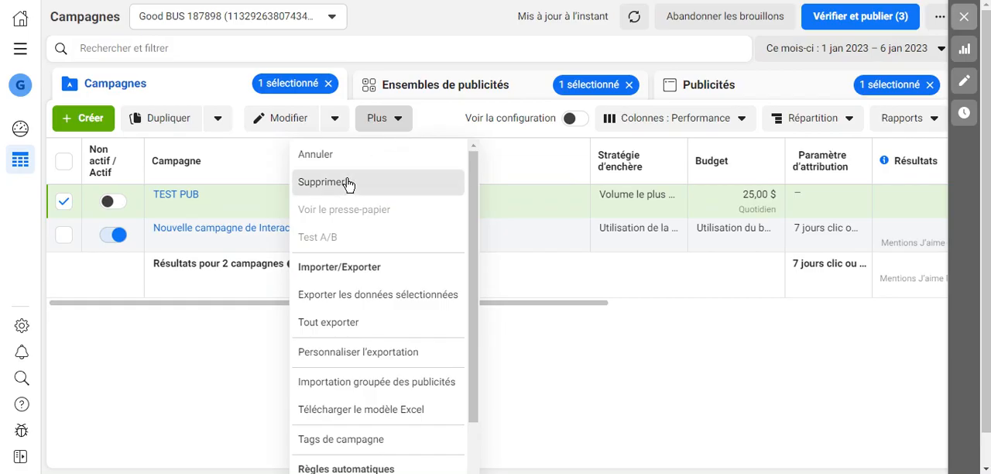
left_click(347, 183)
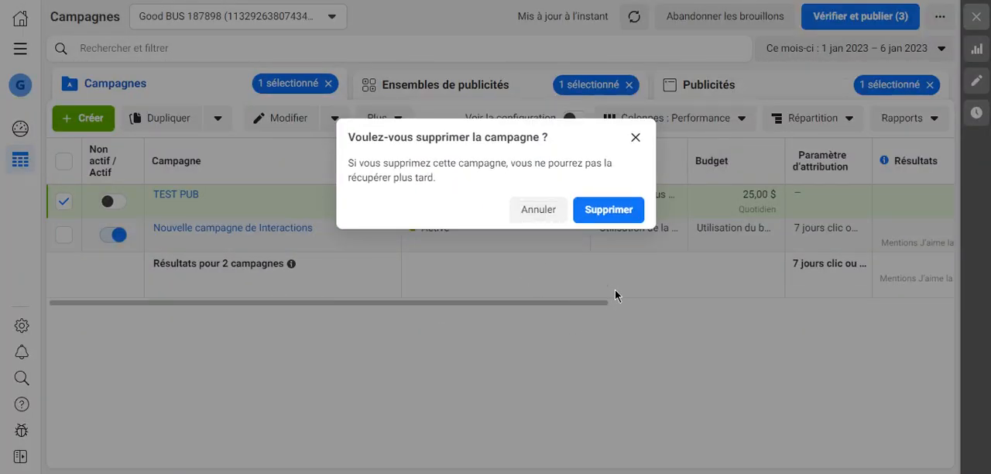
left_click(609, 211)
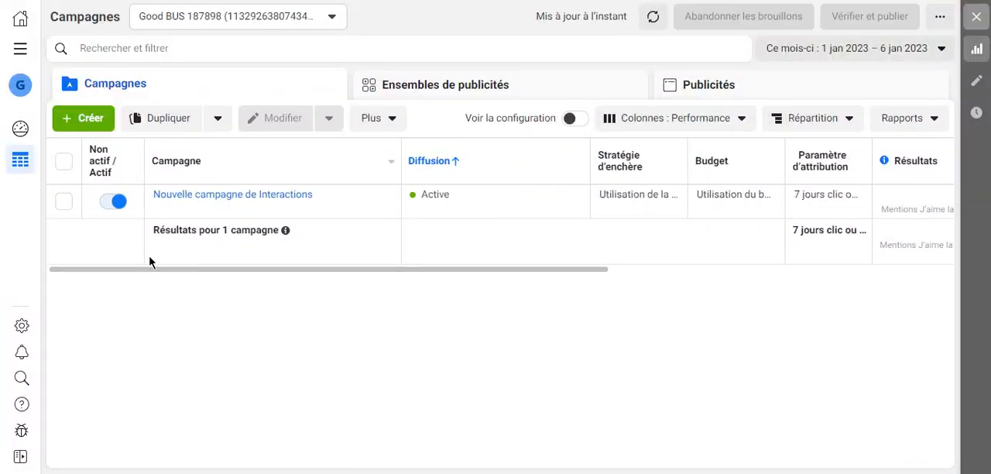
Change the campaign table's column preset to Performance et clics.
left_click_drag(152, 274, 442, 283)
left_click(719, 122)
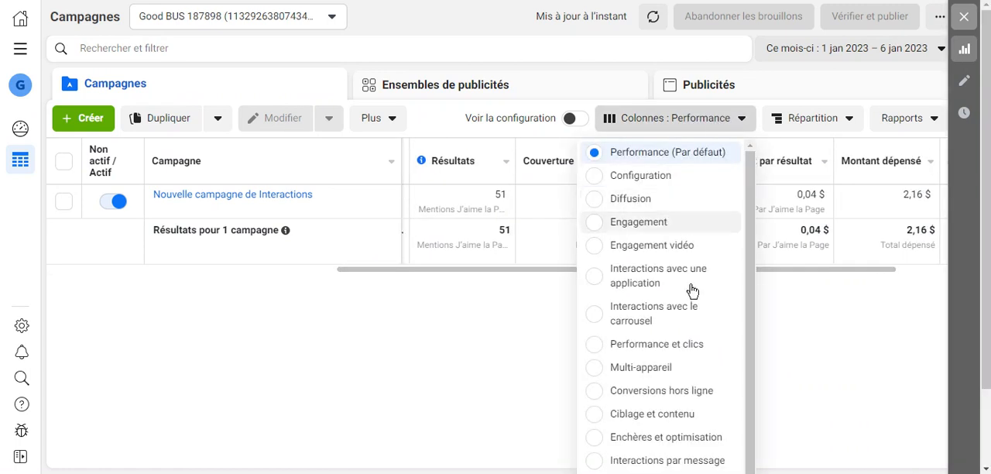
left_click(594, 350)
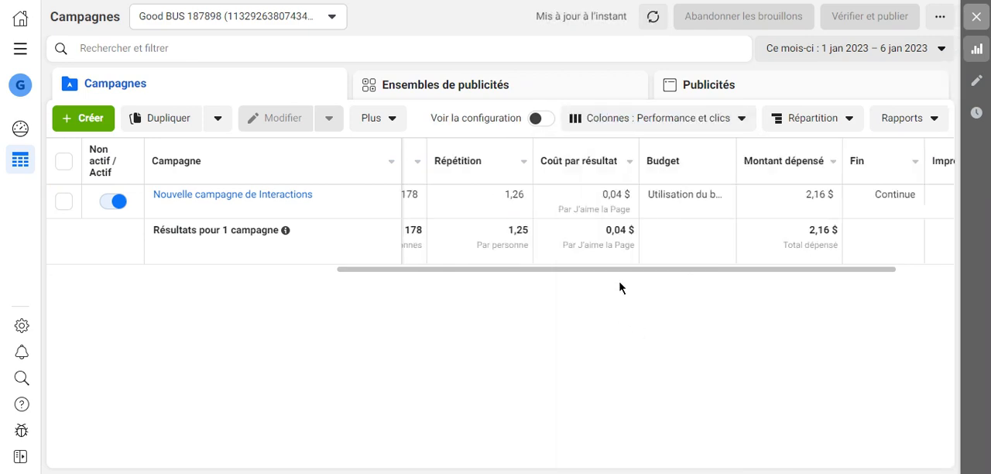
Examine the impressions, CPM, link clicks, CPC, CTR, cost per result and results columns for Nouvelle campagne de Interactions.
left_click_drag(610, 273, 787, 281)
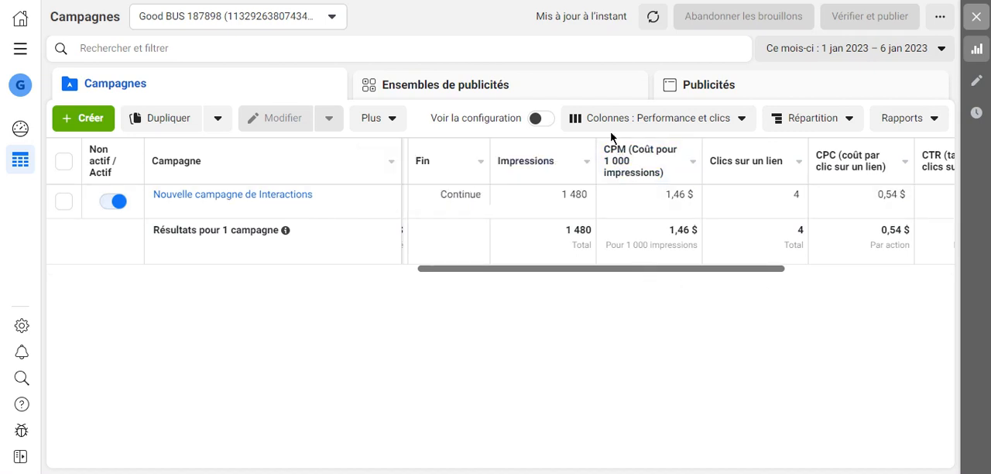
mouse_move(625, 168)
mouse_move(635, 150)
left_click_drag(629, 271, 675, 261)
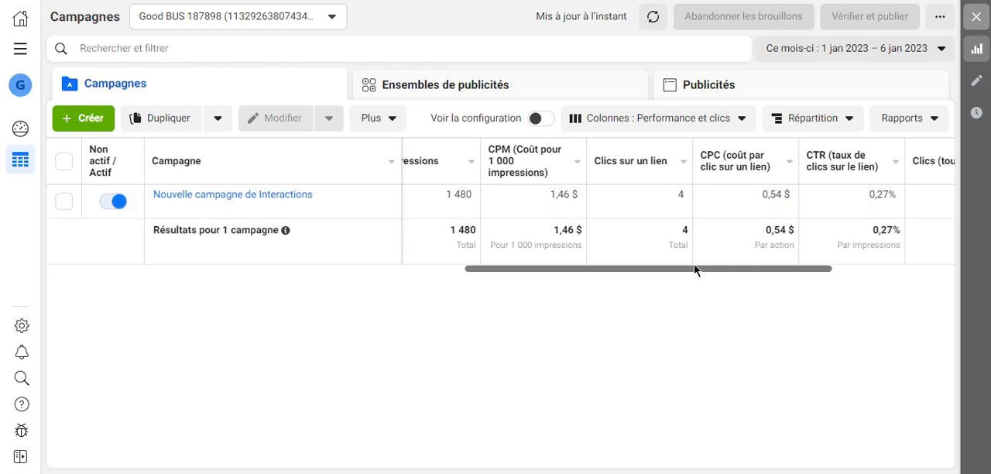
left_click_drag(731, 264, 837, 270)
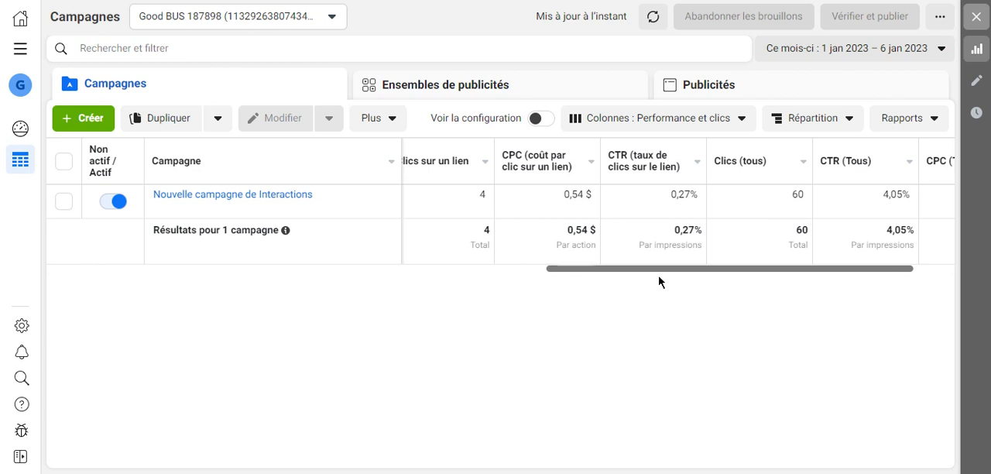
mouse_move(659, 281)
left_mouse_down()
mouse_move(511, 285)
mouse_move(662, 278)
left_mouse_up()
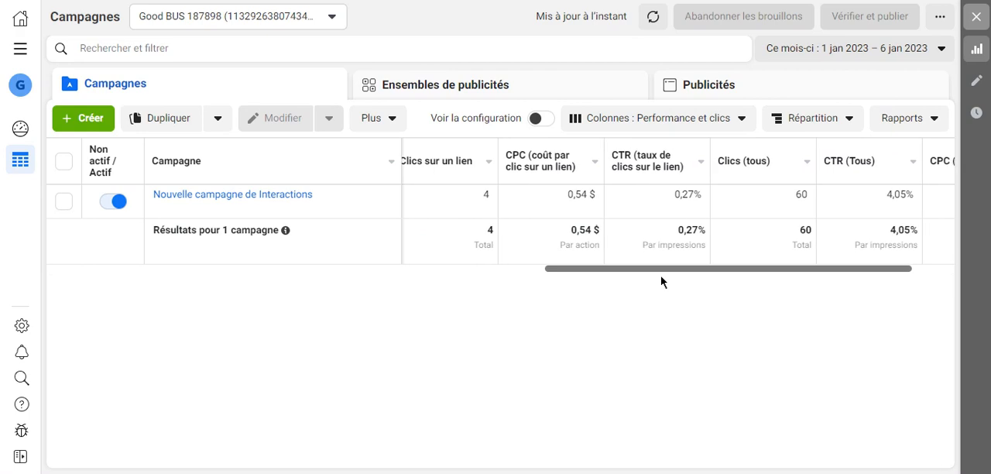
mouse_move(651, 175)
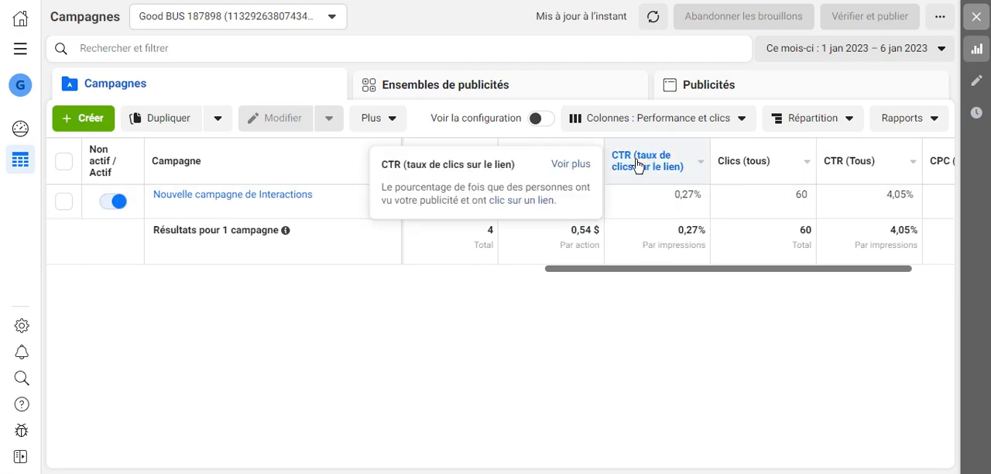
left_click_drag(759, 271, 686, 275)
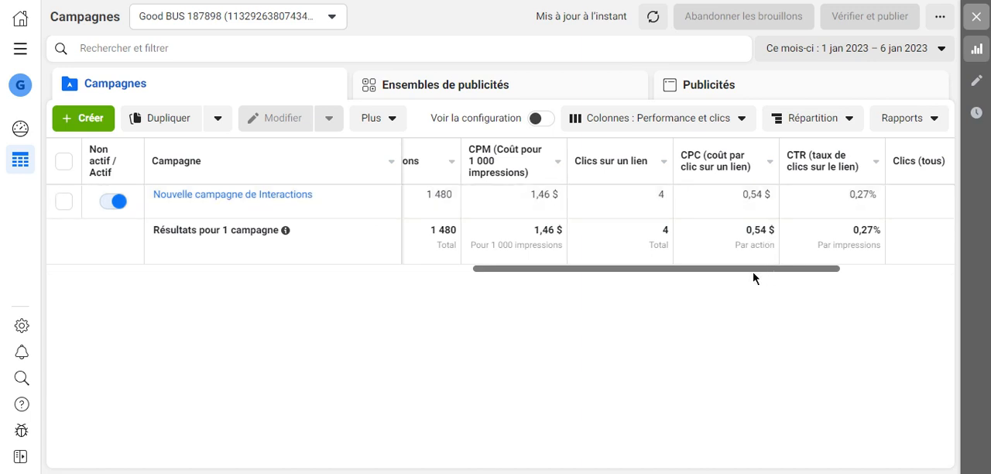
left_click_drag(767, 270, 516, 292)
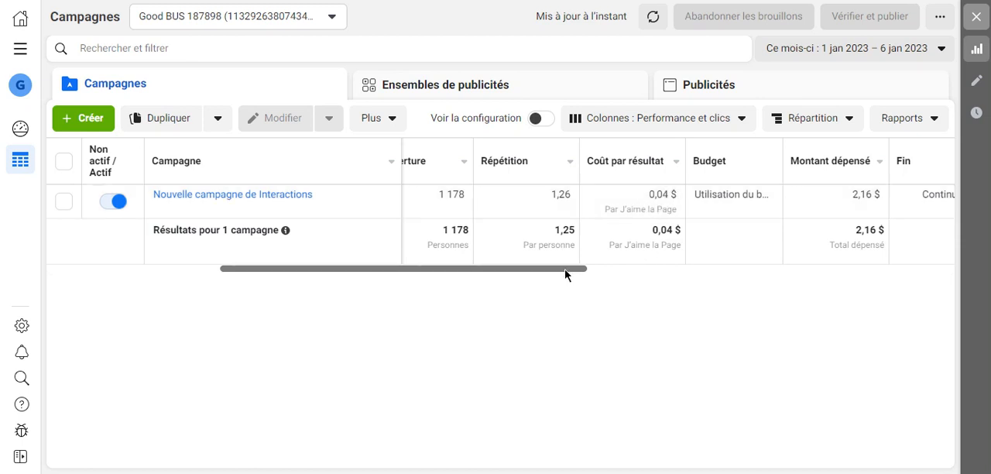
left_click_drag(565, 274, 321, 297)
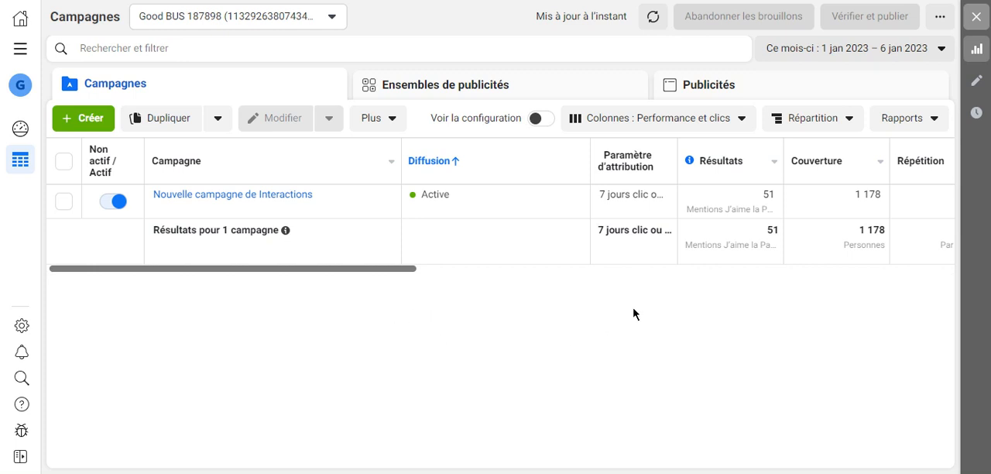
left_click(700, 473)
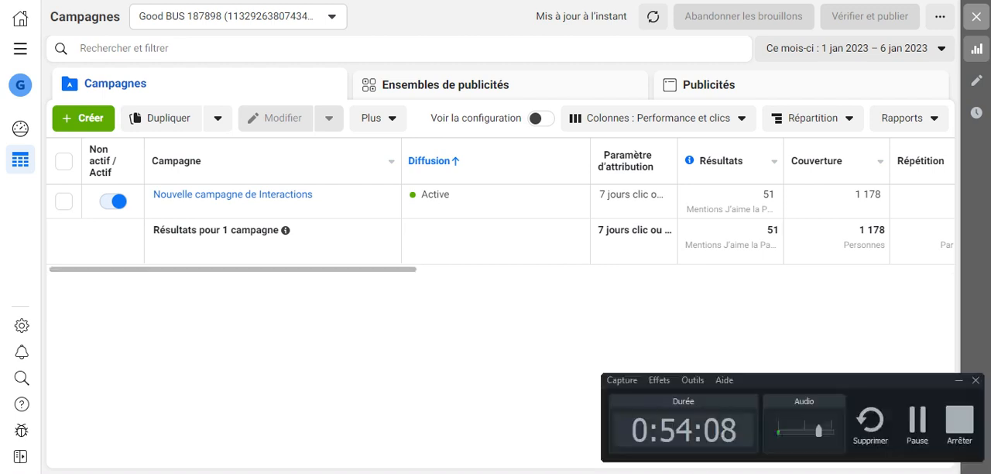